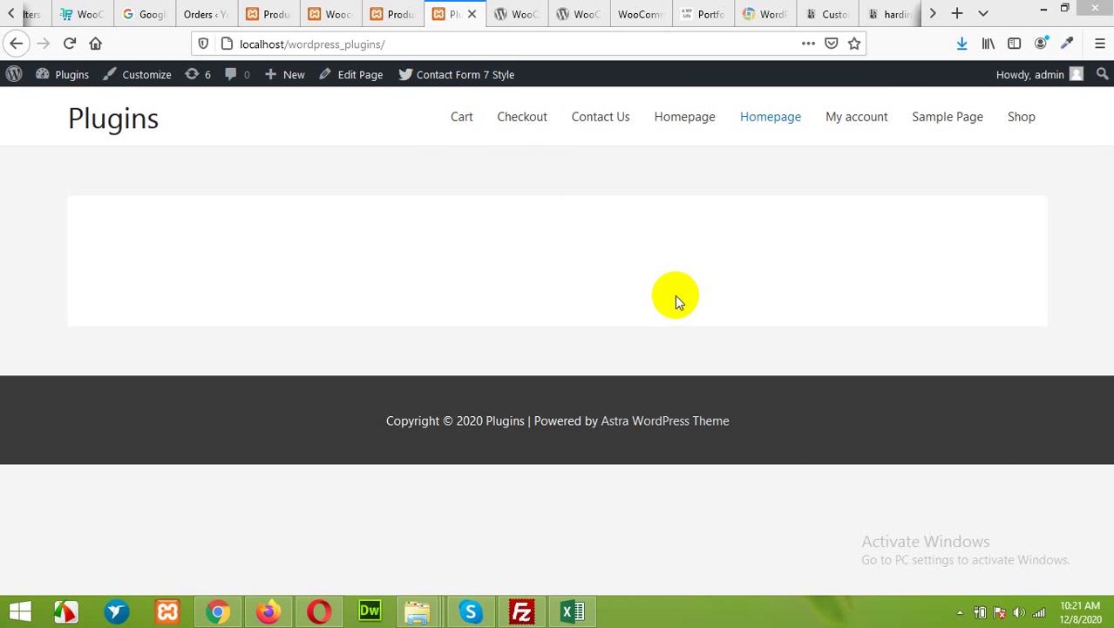
Compare the front page and products list, then close the Woocommerce Product Ultimate tab.
left_click(390, 15)
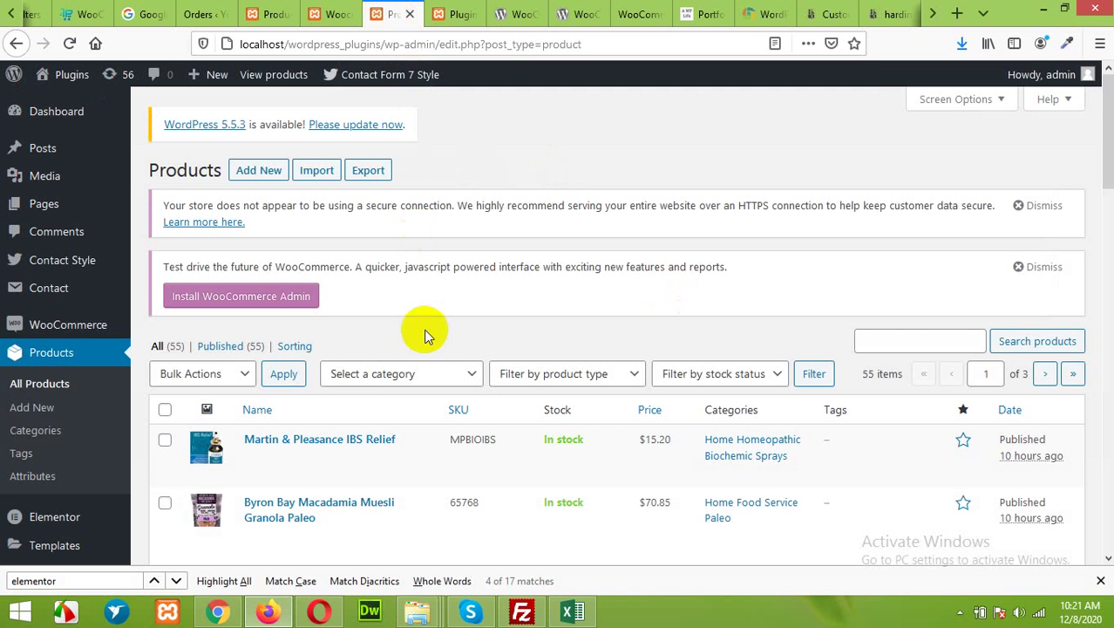
scroll(351, 482, "down", 8)
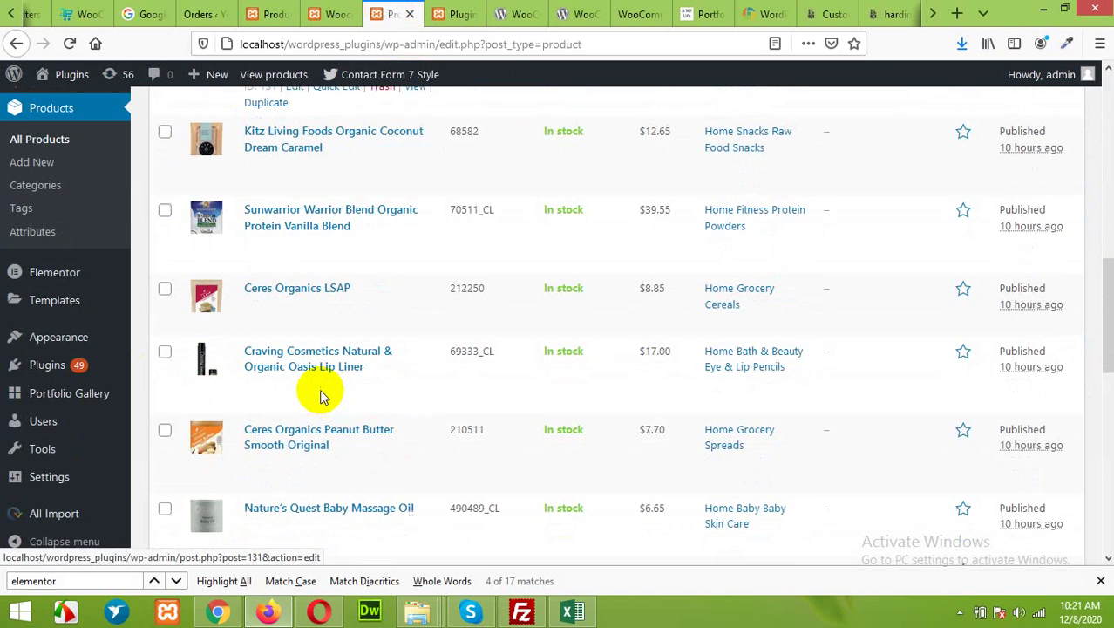
scroll(318, 391, "up", 6)
scroll(318, 427, "up", 3)
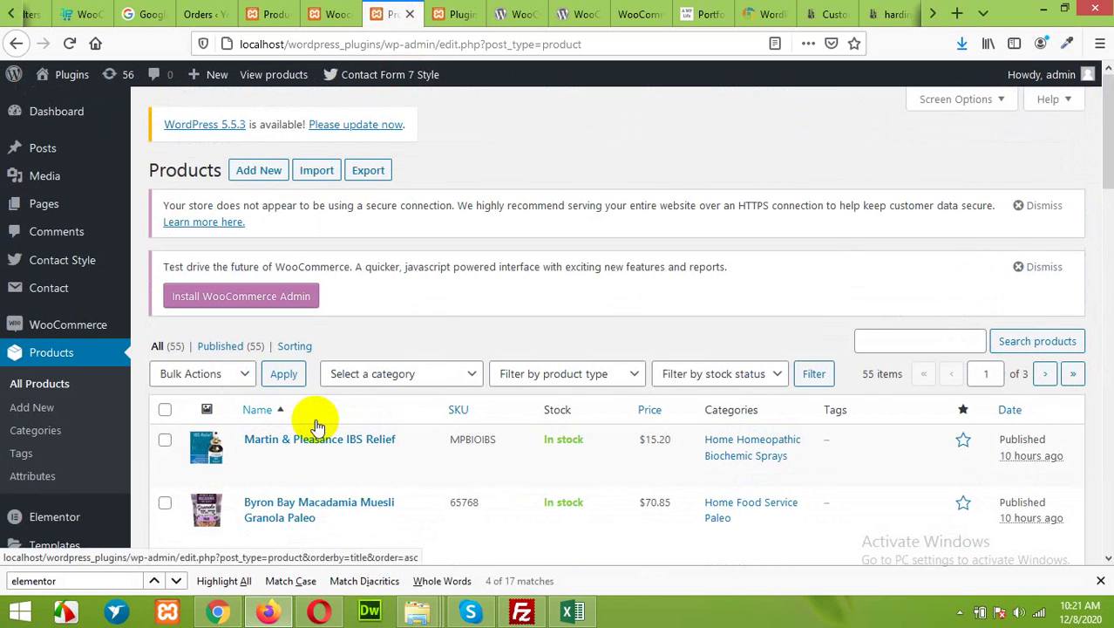
left_click(436, 11)
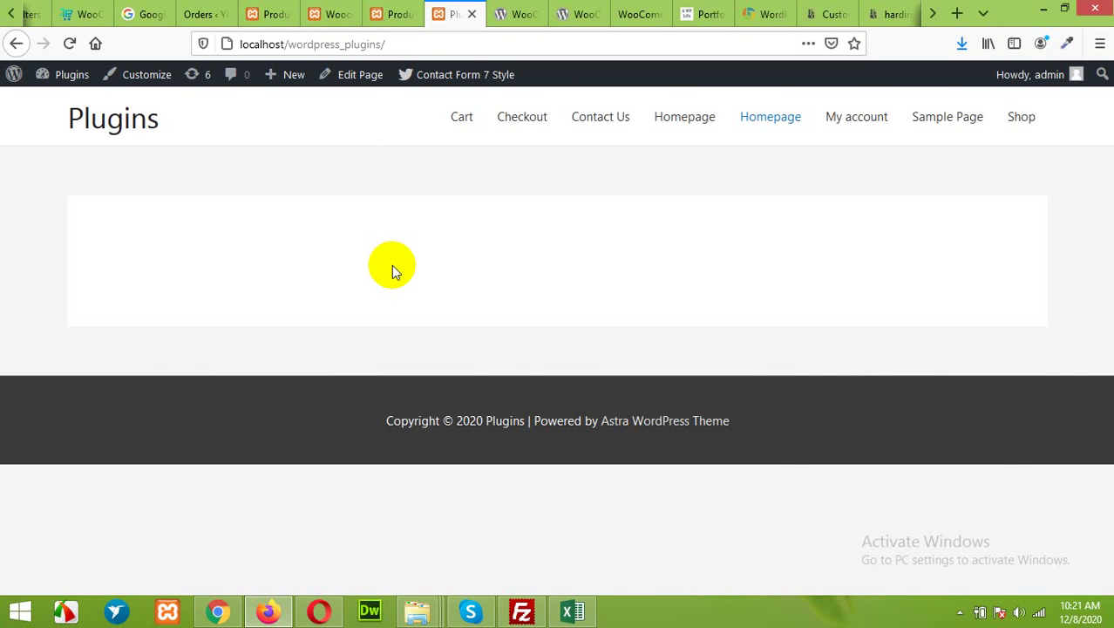
left_click(392, 14)
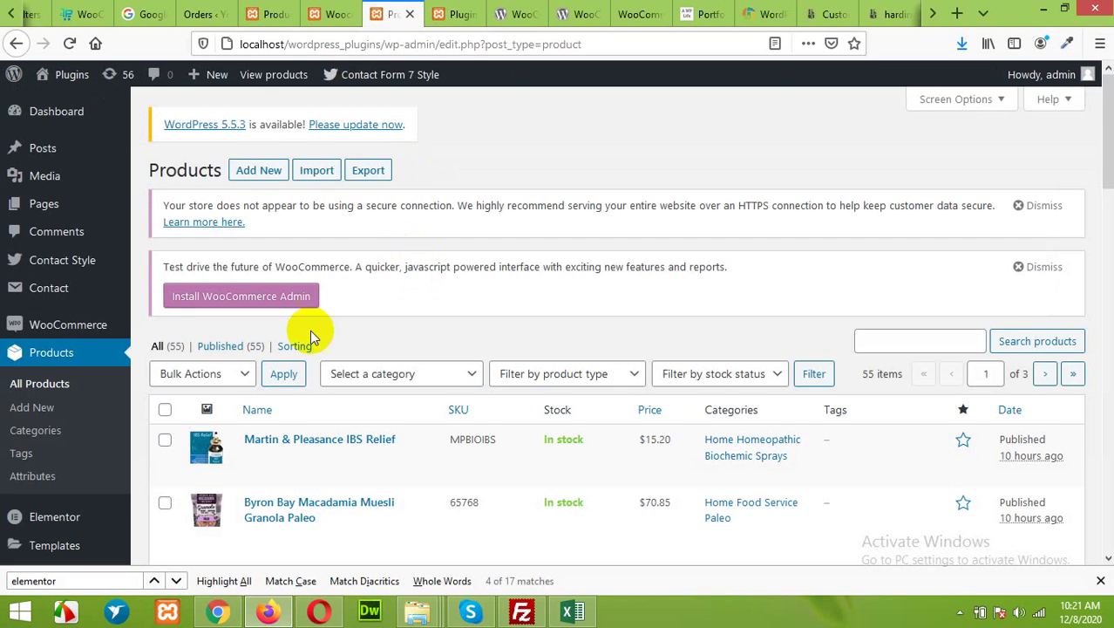
scroll(306, 366, "down", 2)
scroll(299, 407, "down", 1)
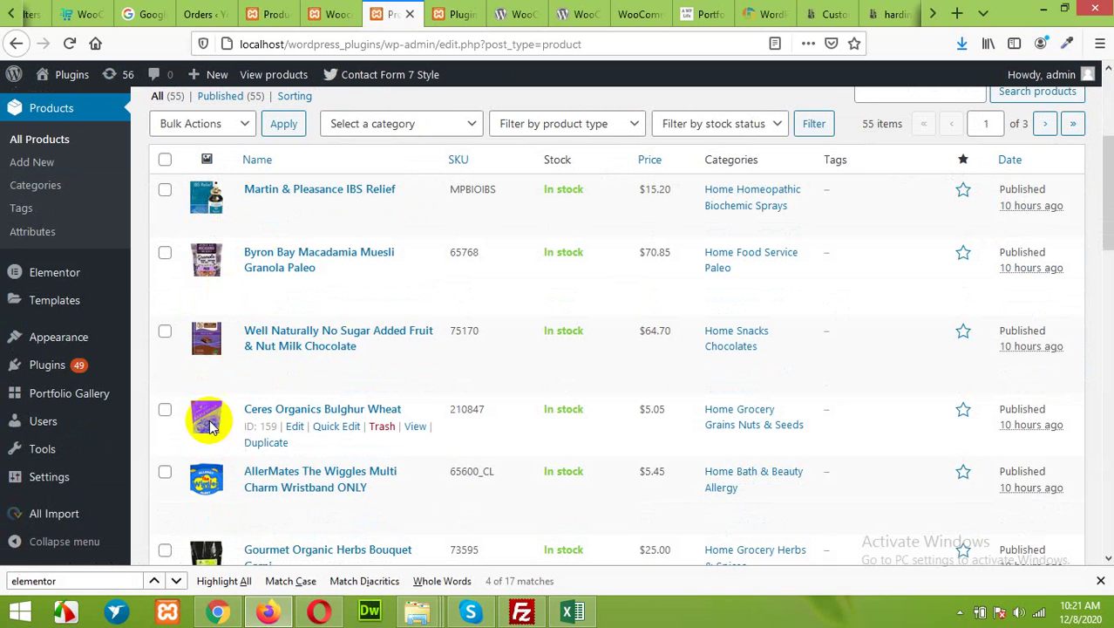
left_click(336, 14)
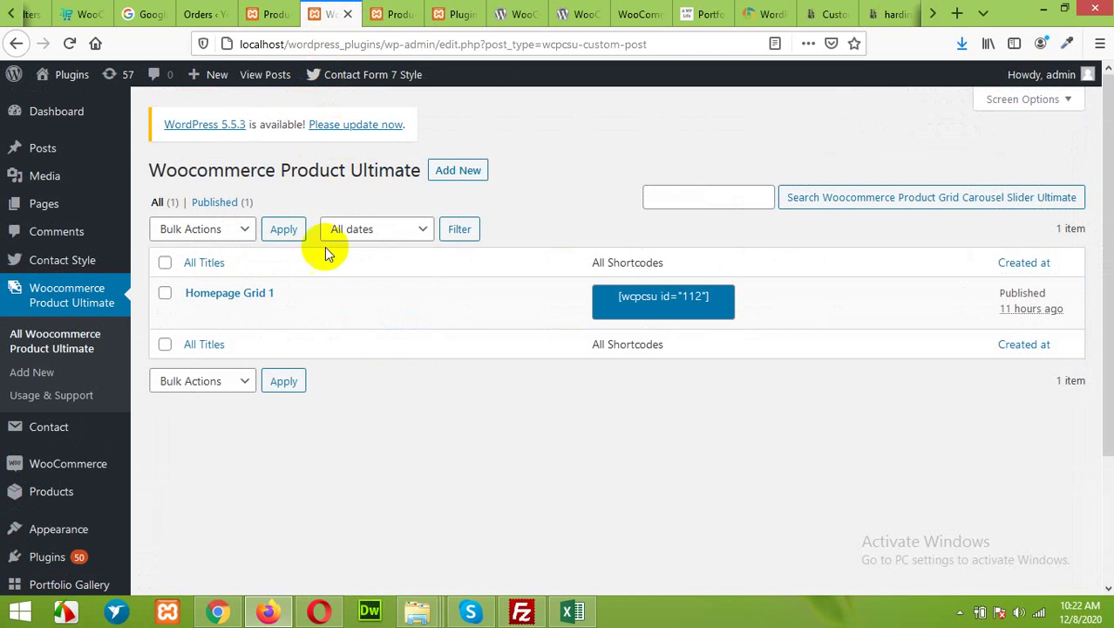
left_click(347, 14)
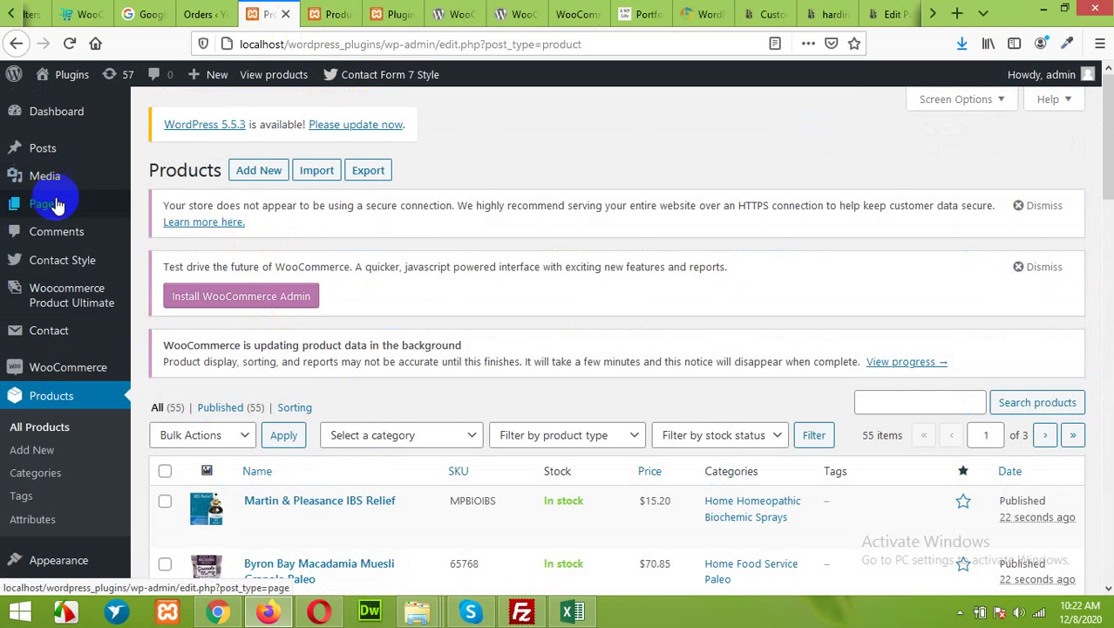
Create a new page titled 'Homepage Elementor'.
mouse_move(45, 210)
left_click(173, 232)
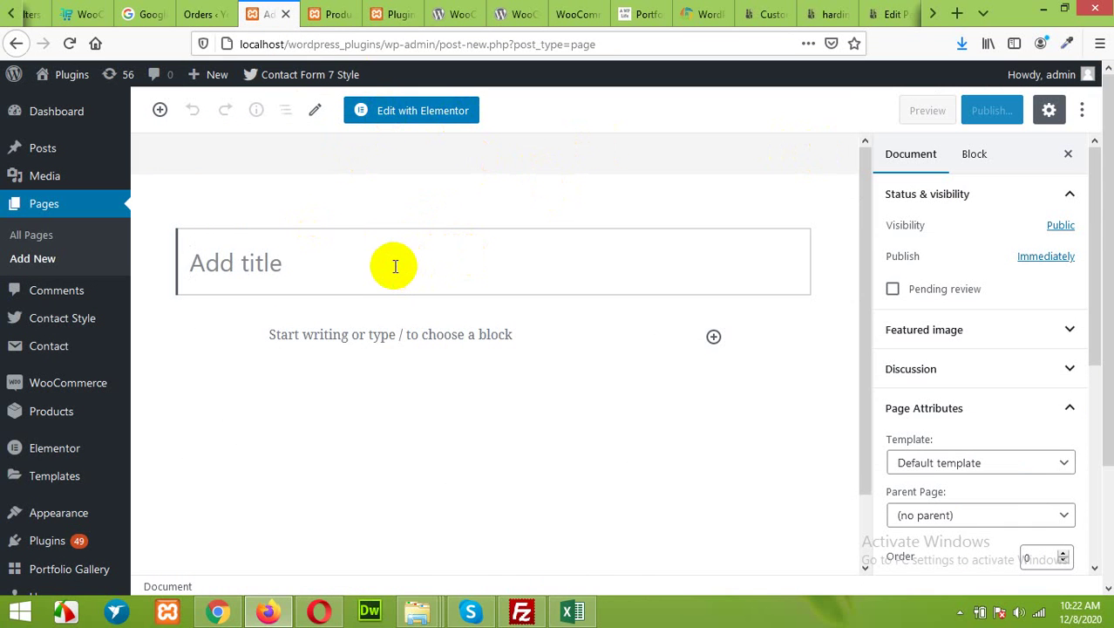
type("Homepage Elementor")
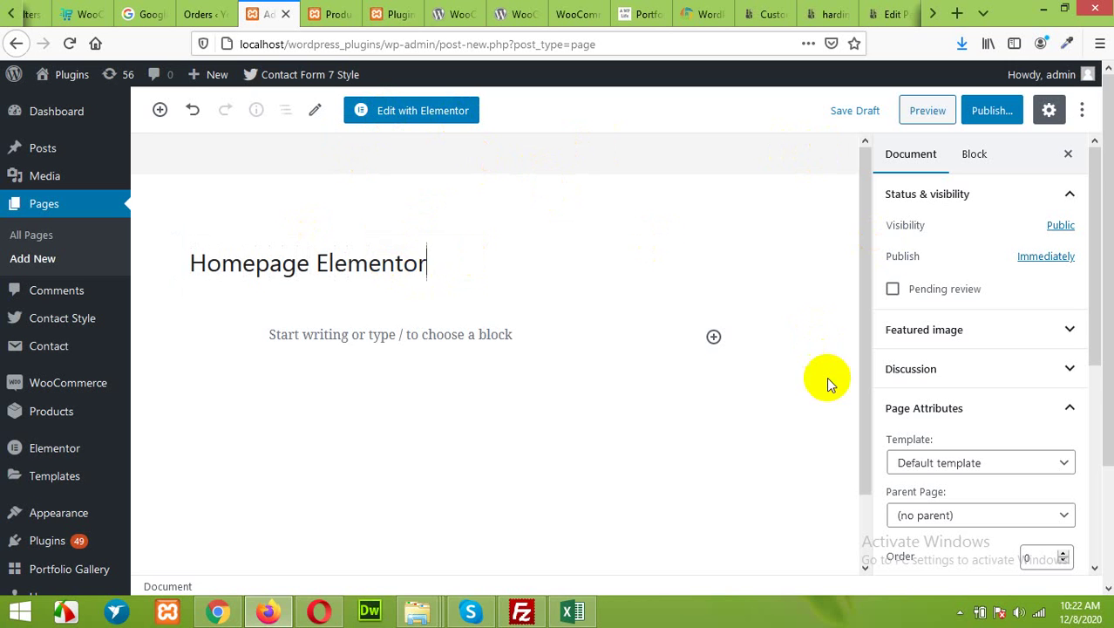
Set the page template to Elementor Full Width, choose No Sidebar, and disable the title.
scroll(838, 357, "down", 2)
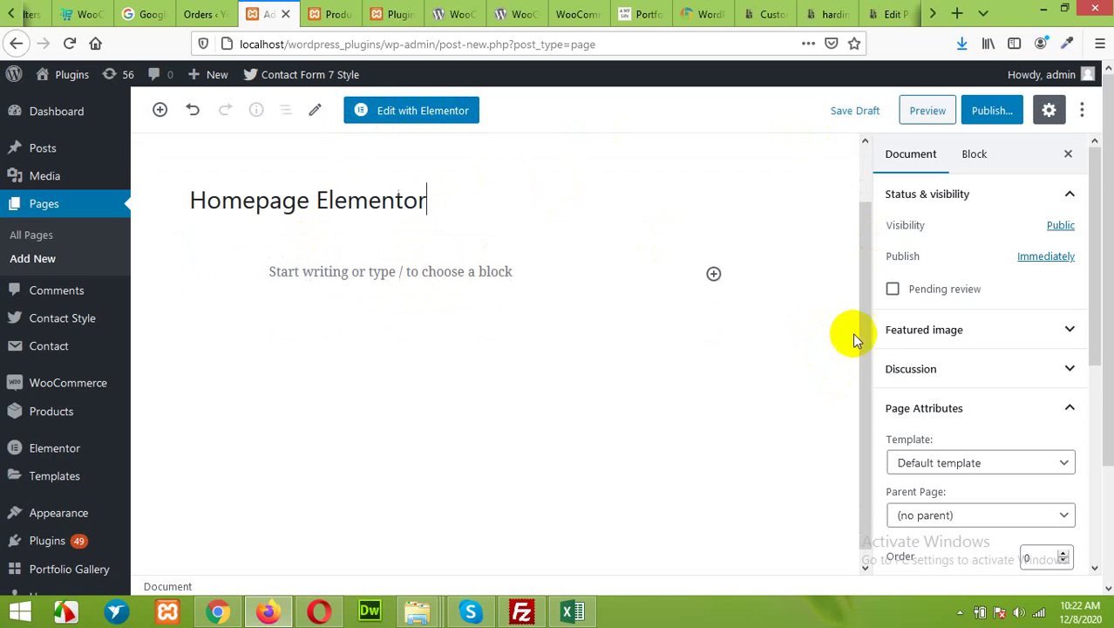
left_click(1000, 452)
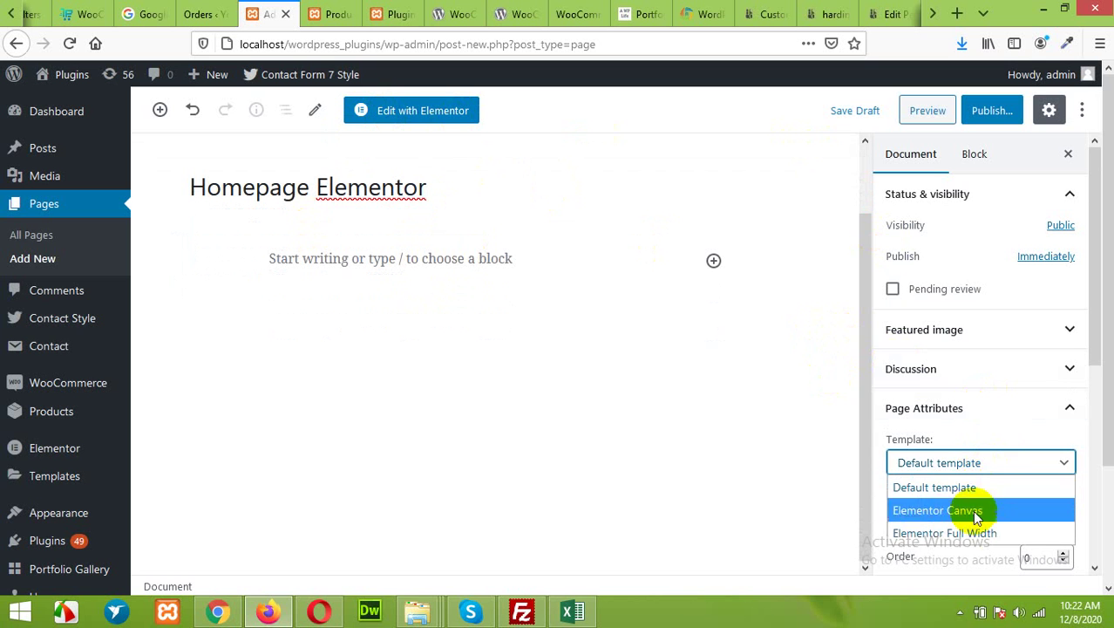
left_click(961, 534)
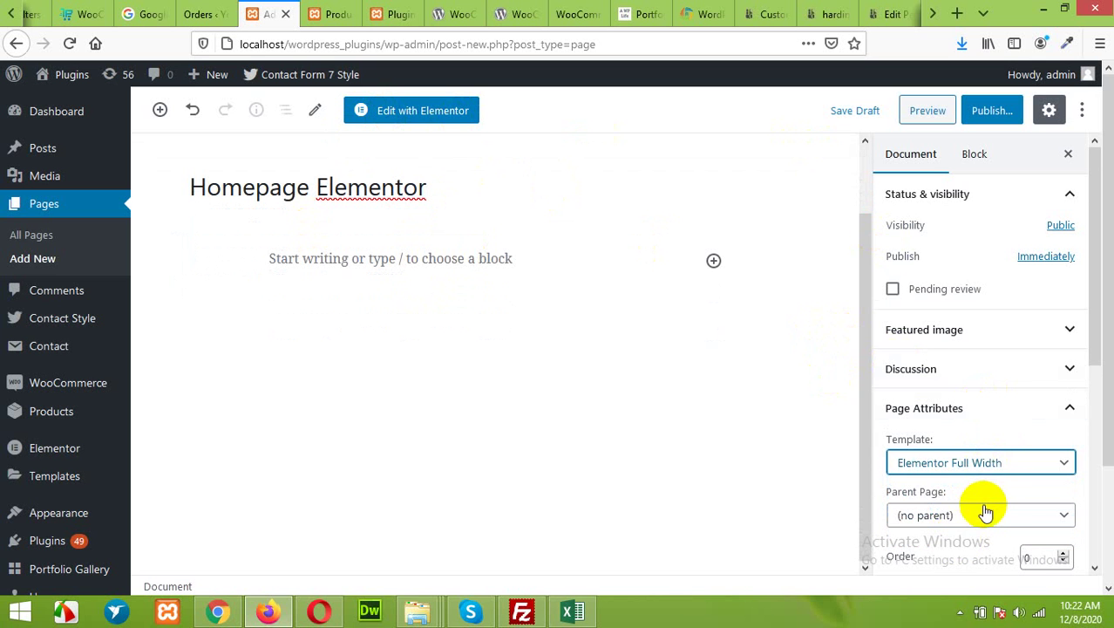
scroll(984, 510, "down", 4)
left_click(957, 333)
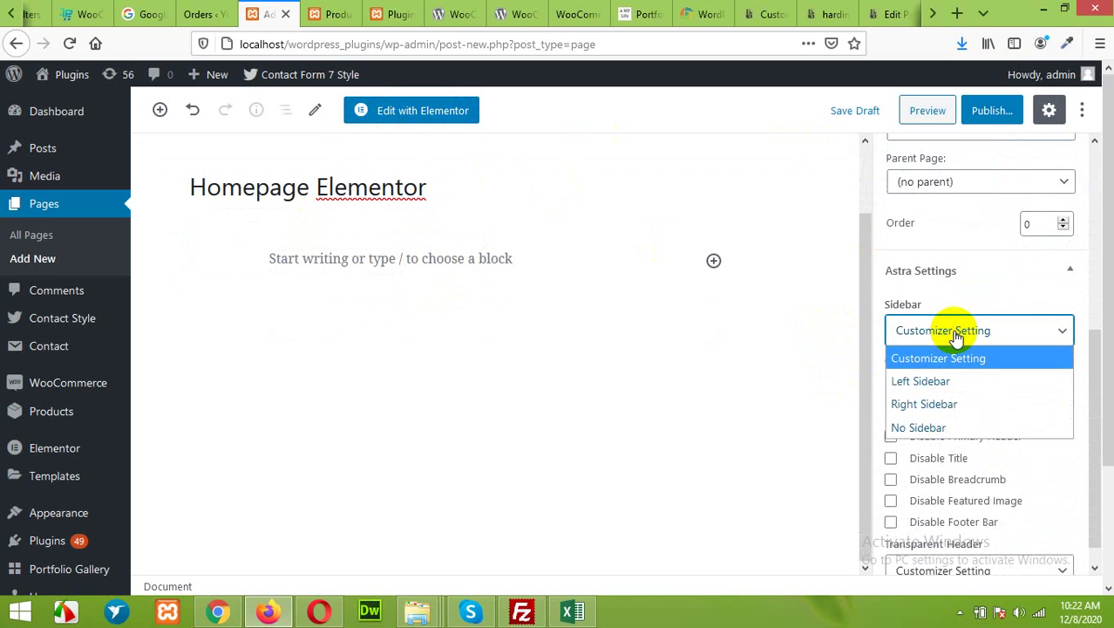
left_click(922, 428)
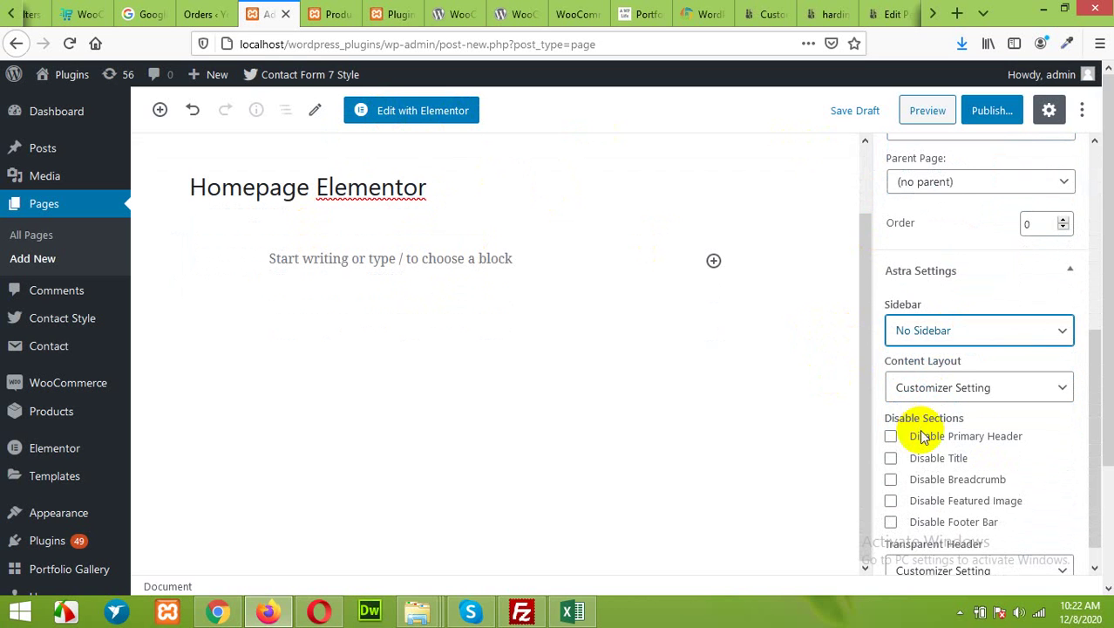
left_click(918, 462)
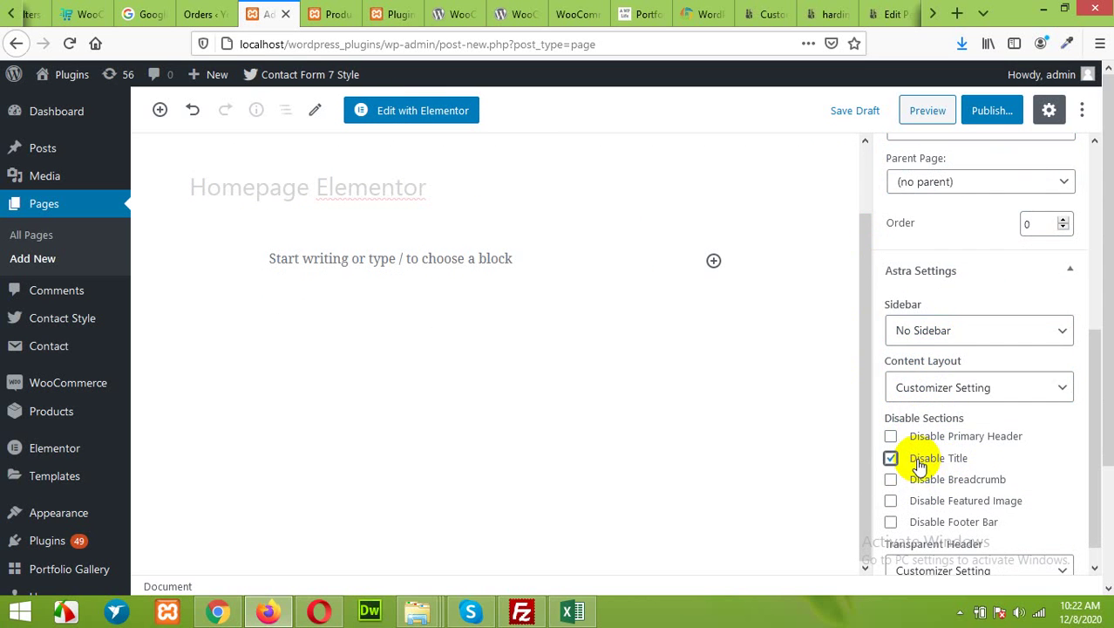
Publish the Homepage Elementor page.
scroll(926, 410, "up", 5)
left_click(988, 112)
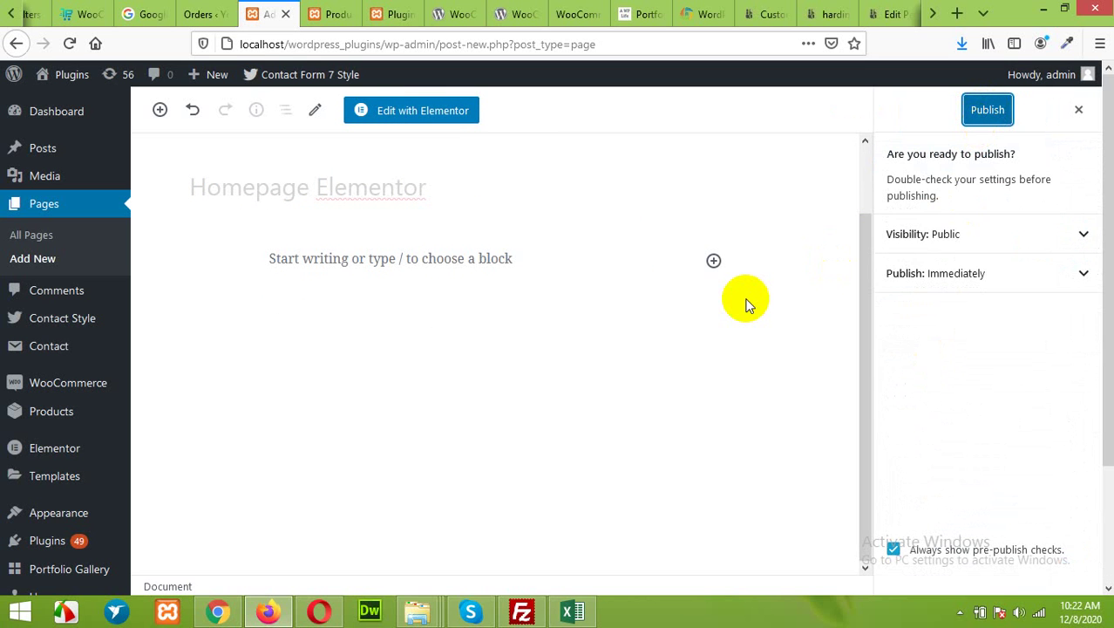
left_click(986, 110)
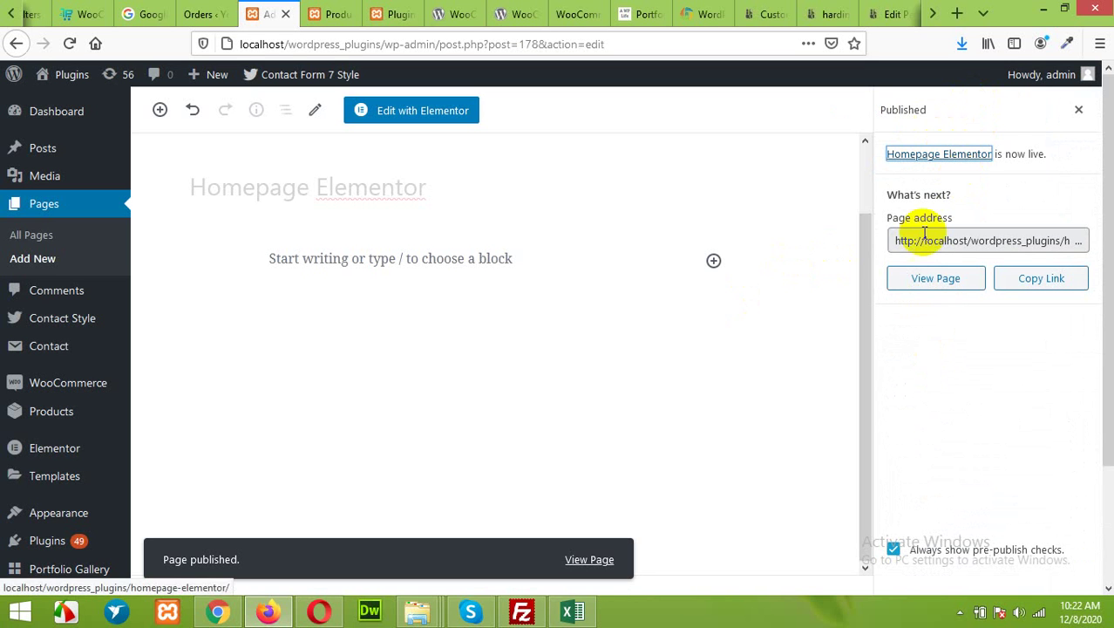
Open the page in Elementor and add a single-column section with Full Width content.
left_click(417, 113)
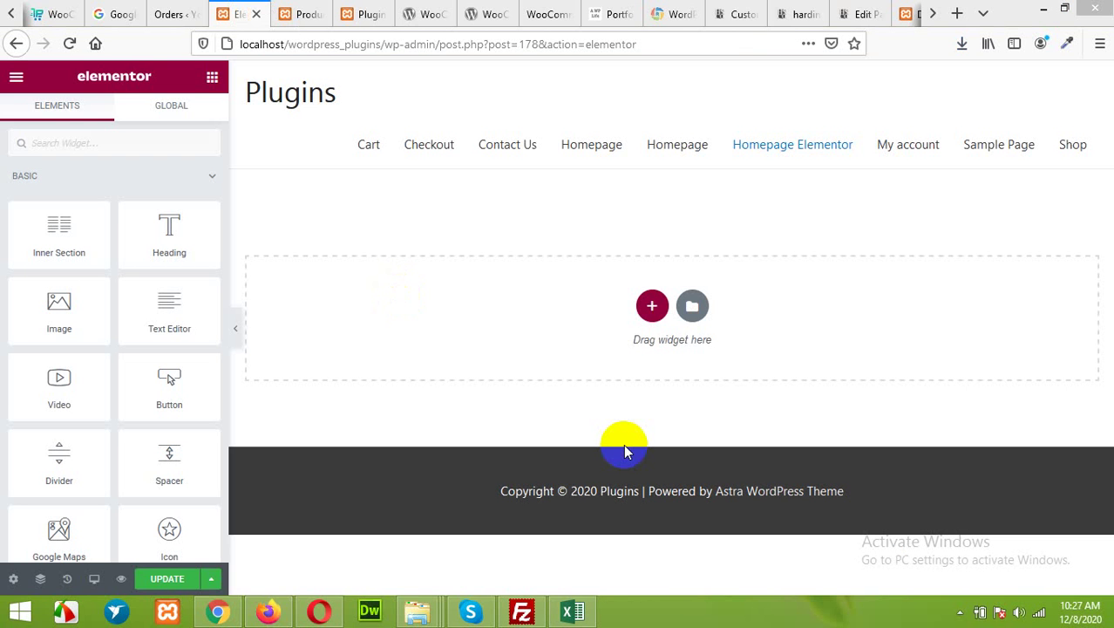
left_click(652, 305)
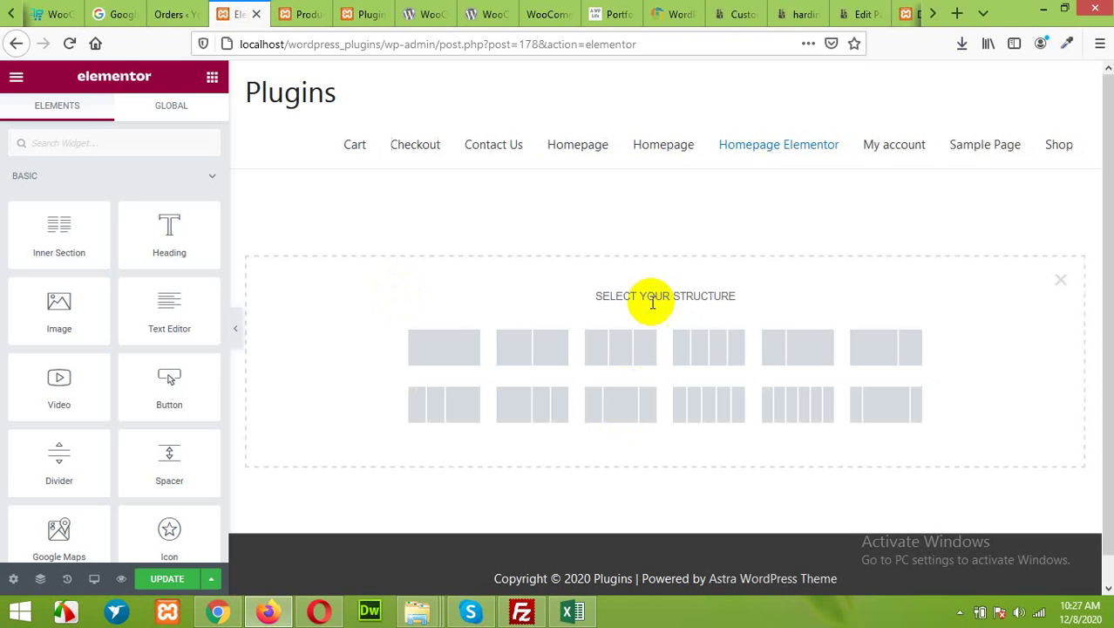
left_click(426, 354)
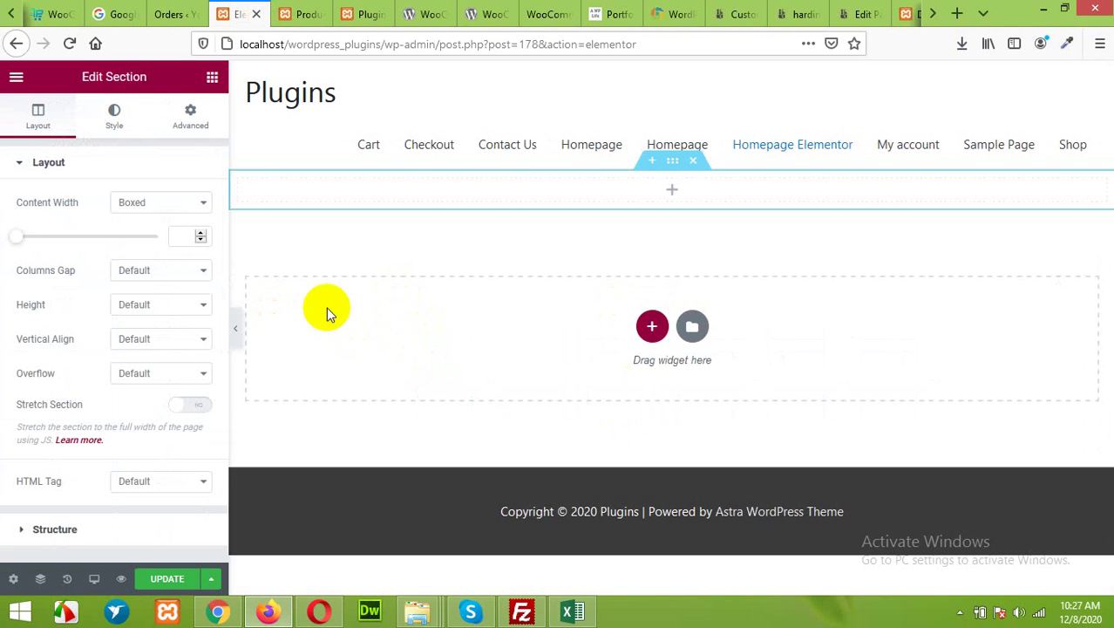
left_click(155, 211)
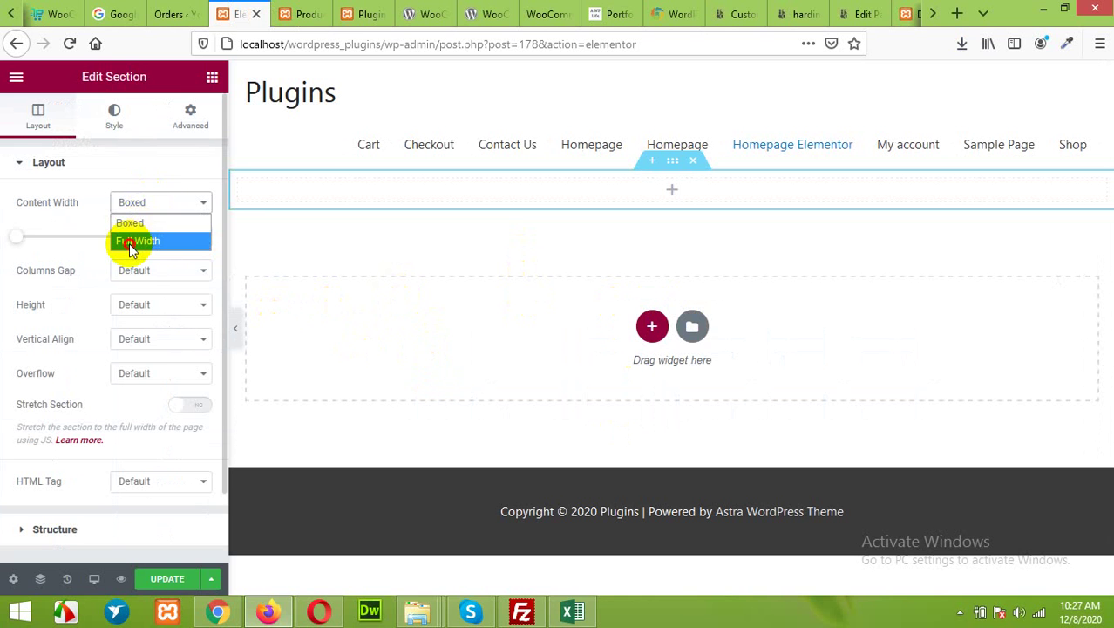
left_click(130, 241)
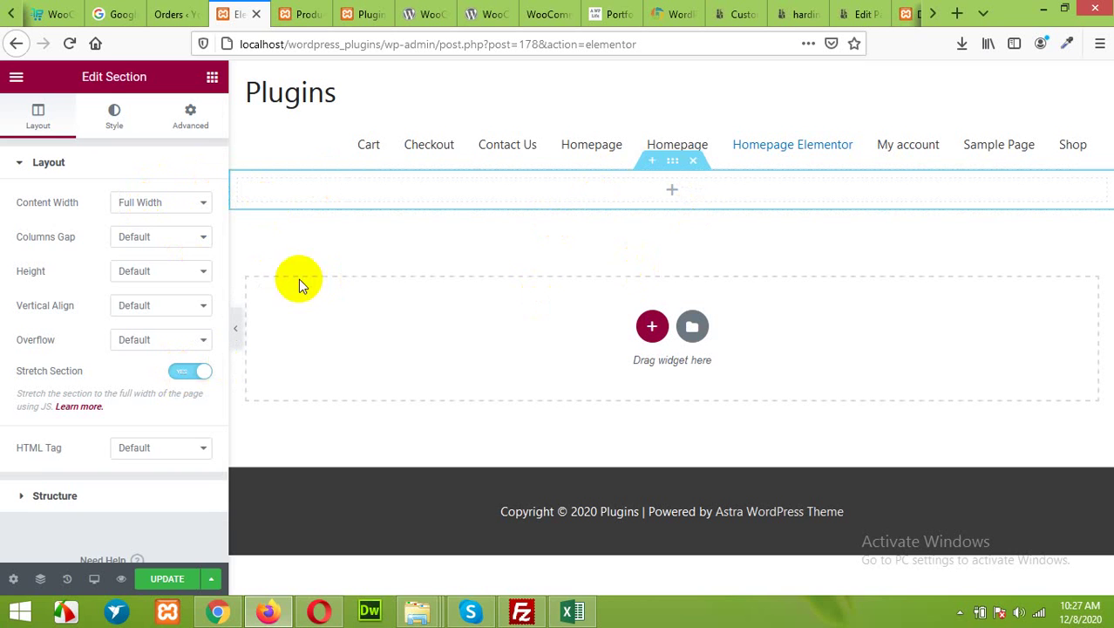
Add an Image widget to the section and upload and insert agro-food-website-template.jpg.
left_click(676, 193)
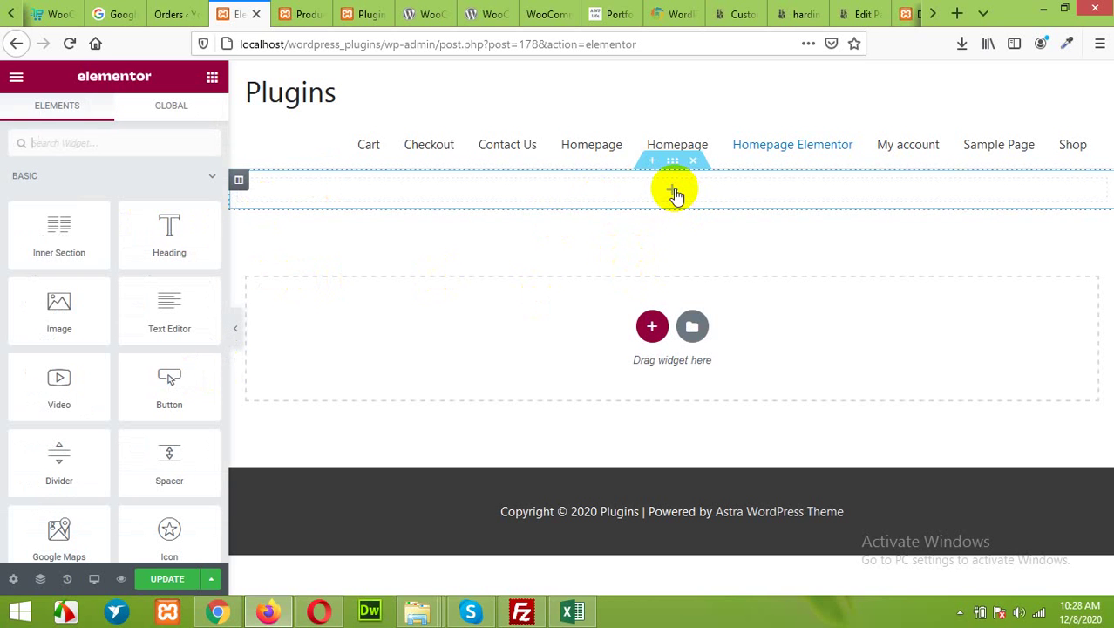
left_click_drag(55, 301, 691, 191)
left_click(87, 261)
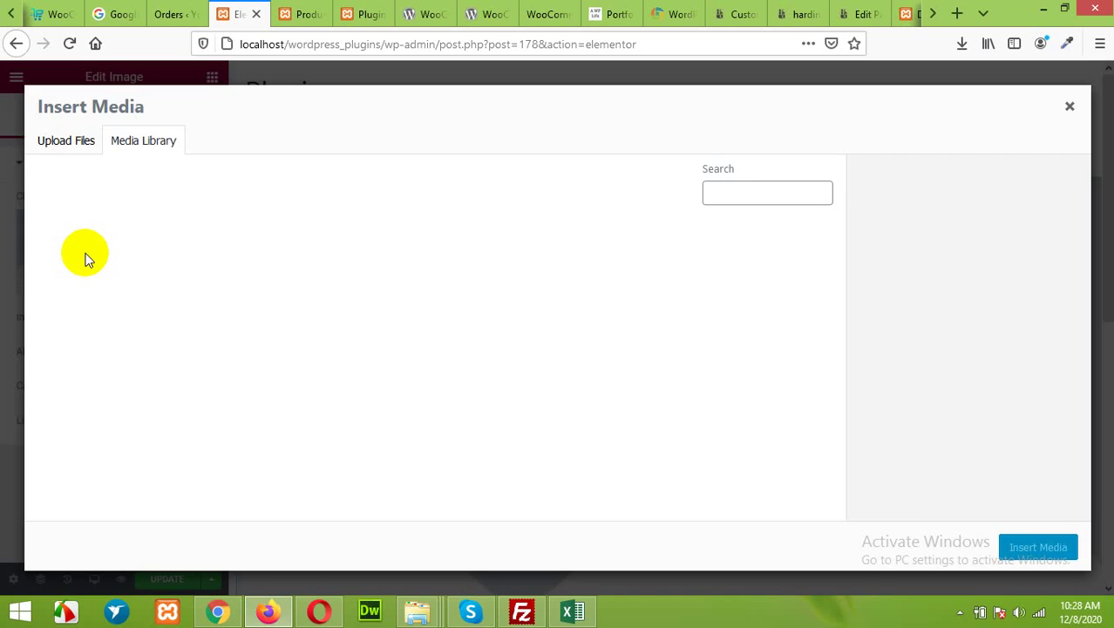
left_click(74, 142)
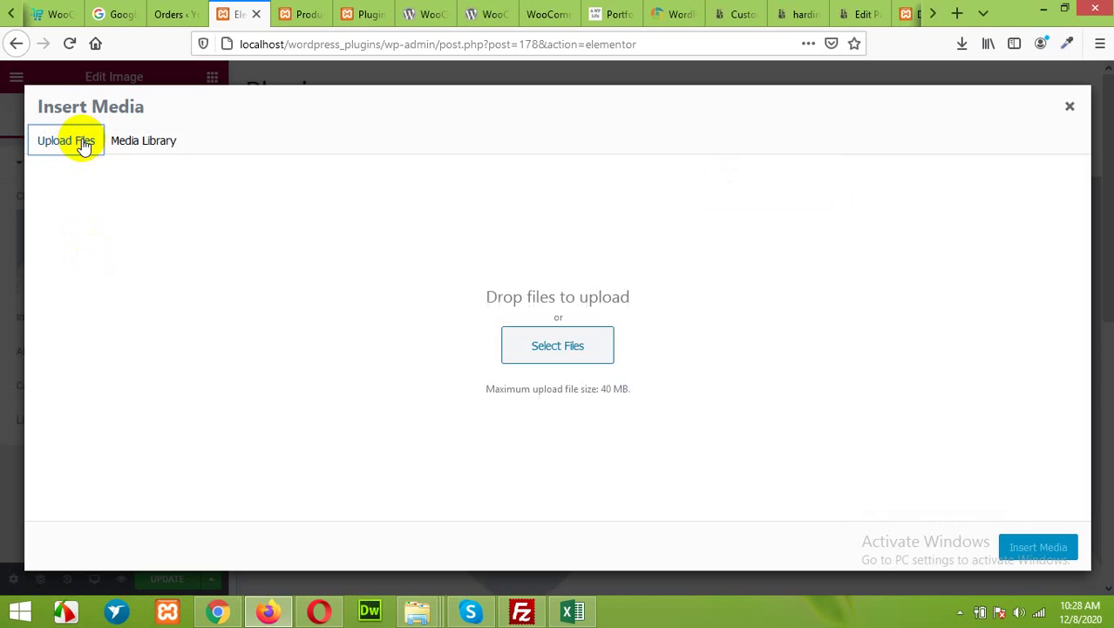
left_click(566, 346)
scroll(708, 361, "down", 15)
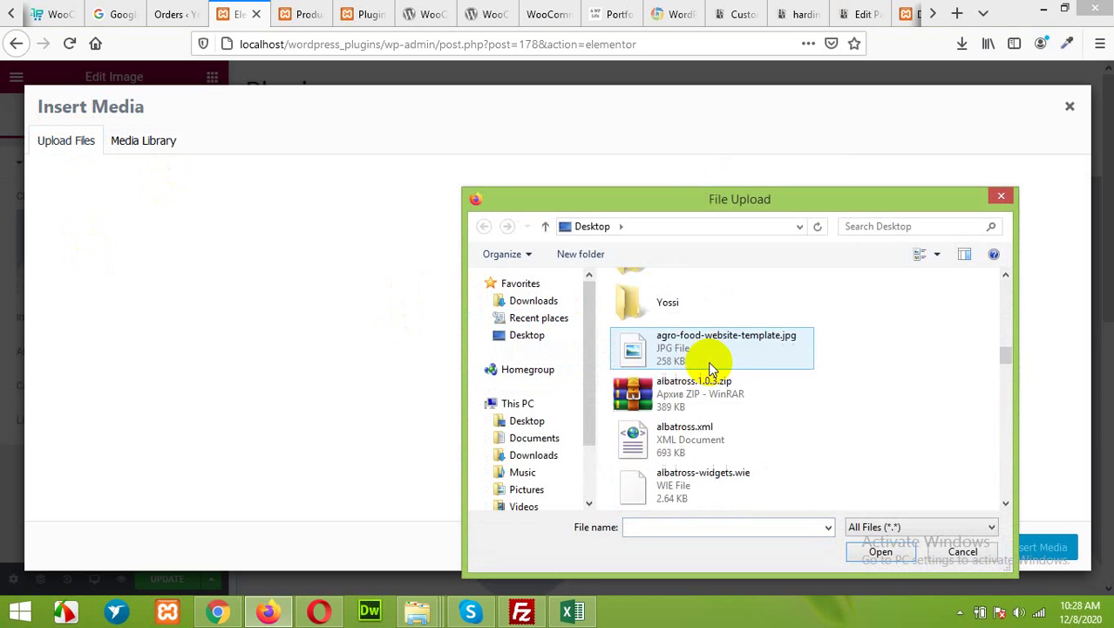
scroll(708, 362, "down", 6)
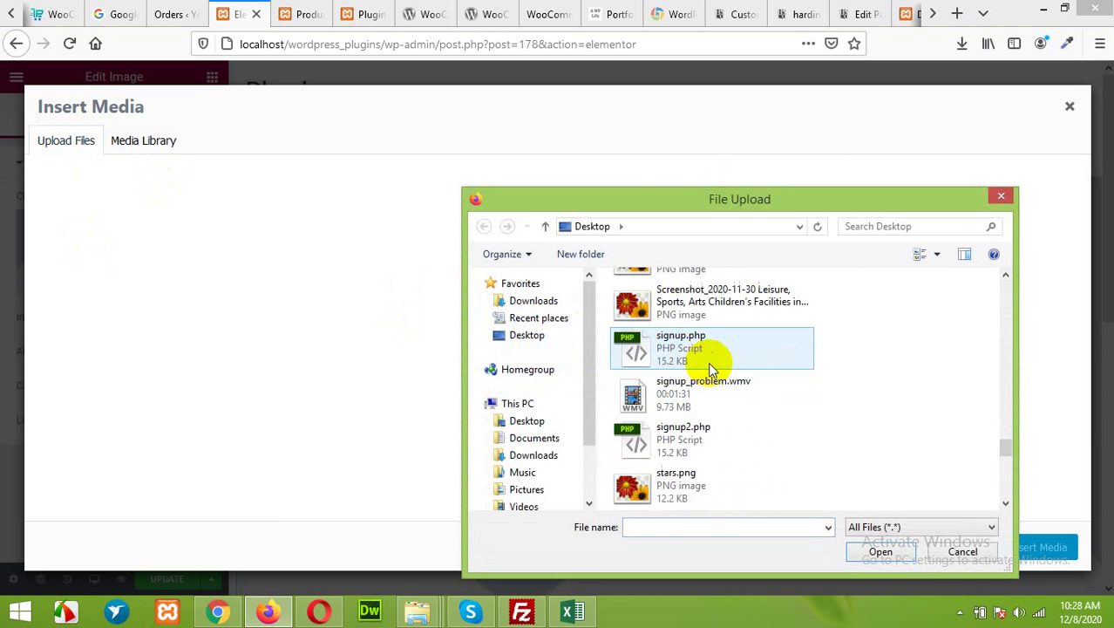
scroll(708, 362, "up", 2)
scroll(711, 370, "up", 3)
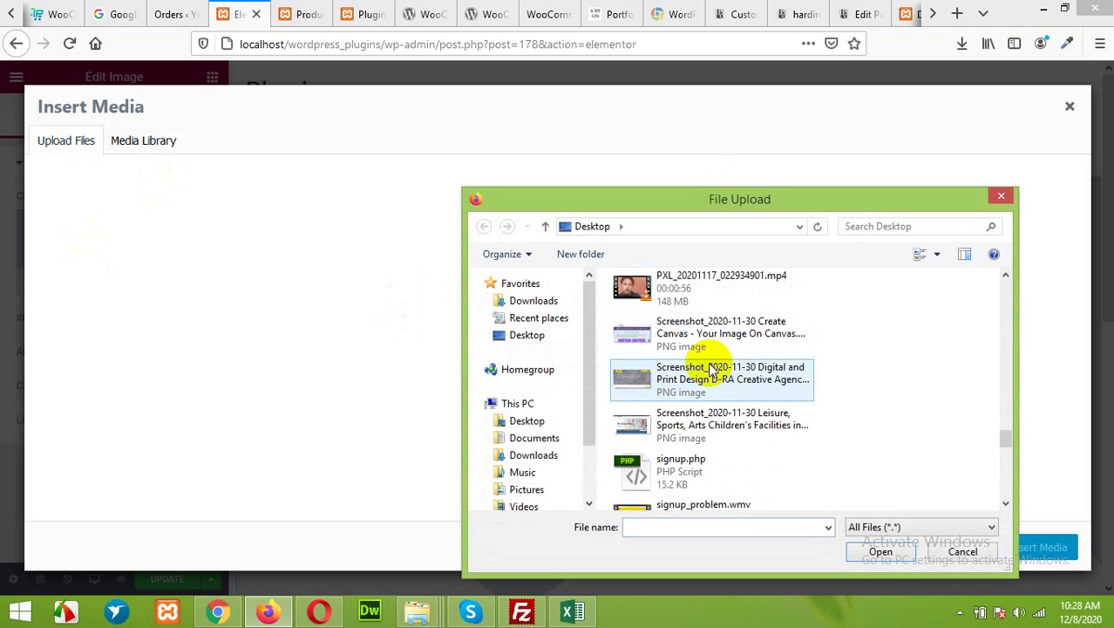
scroll(685, 427, "down", 10)
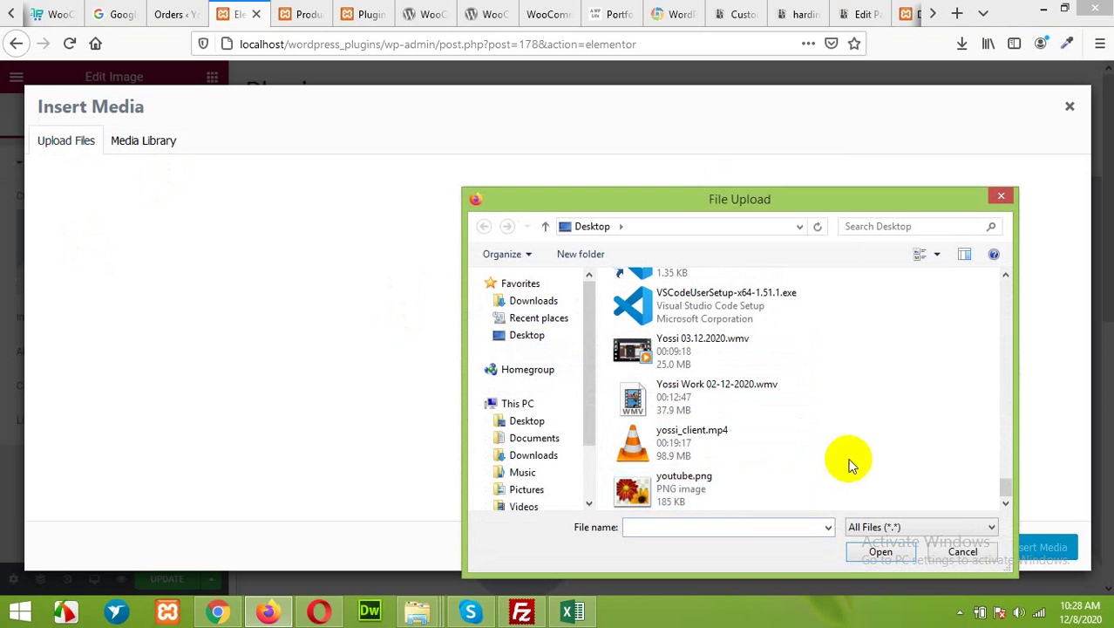
scroll(722, 401, "up", 2)
scroll(722, 406, "up", 5)
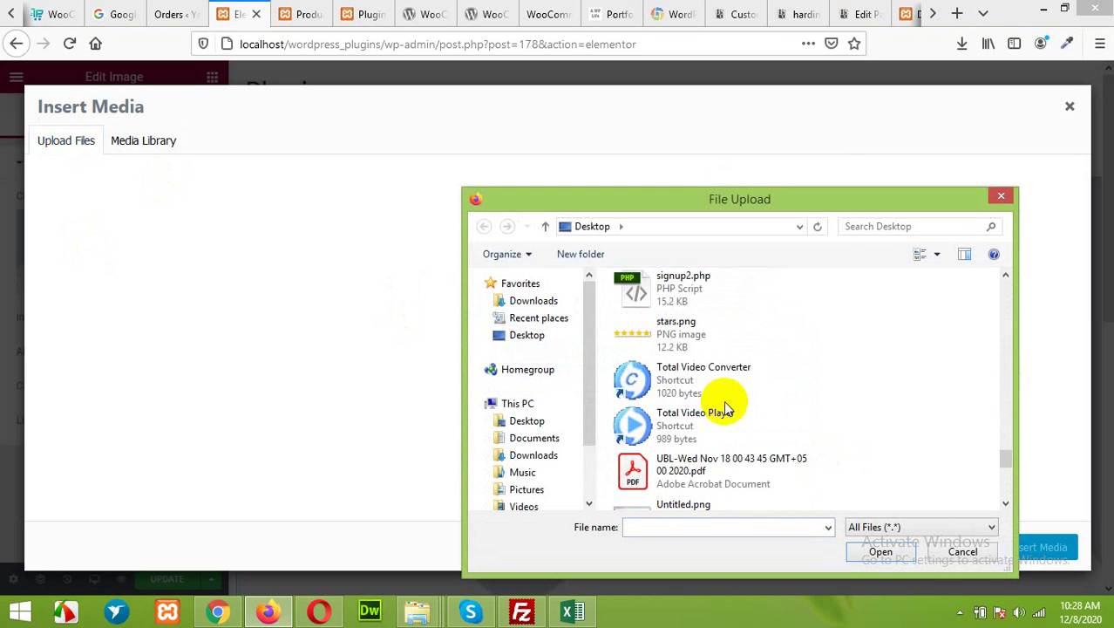
scroll(724, 408, "up", 5)
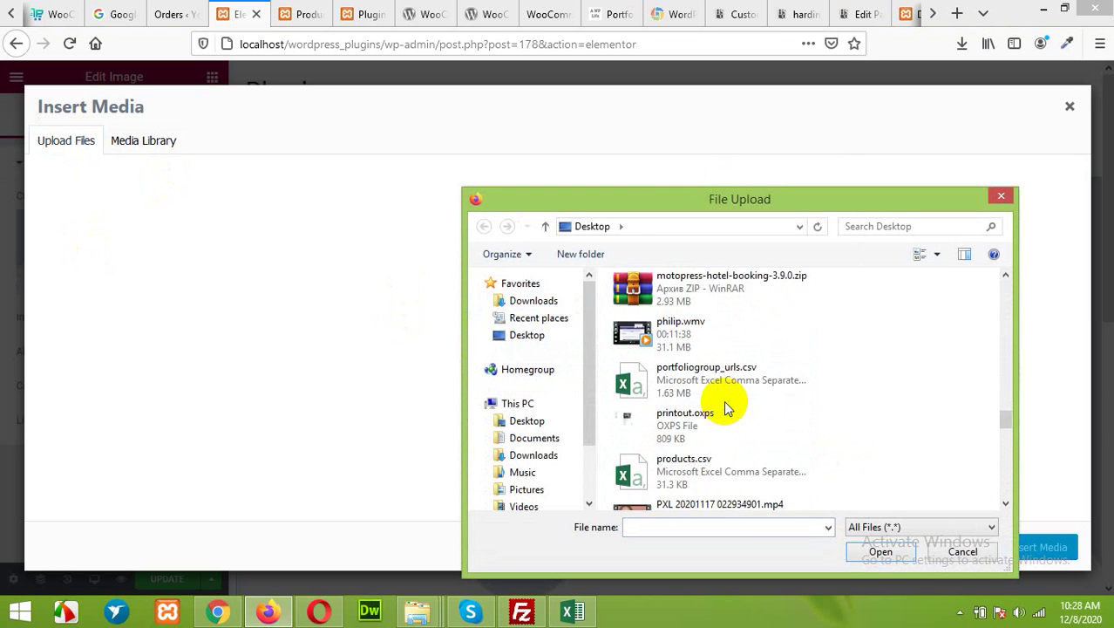
scroll(723, 408, "up", 7)
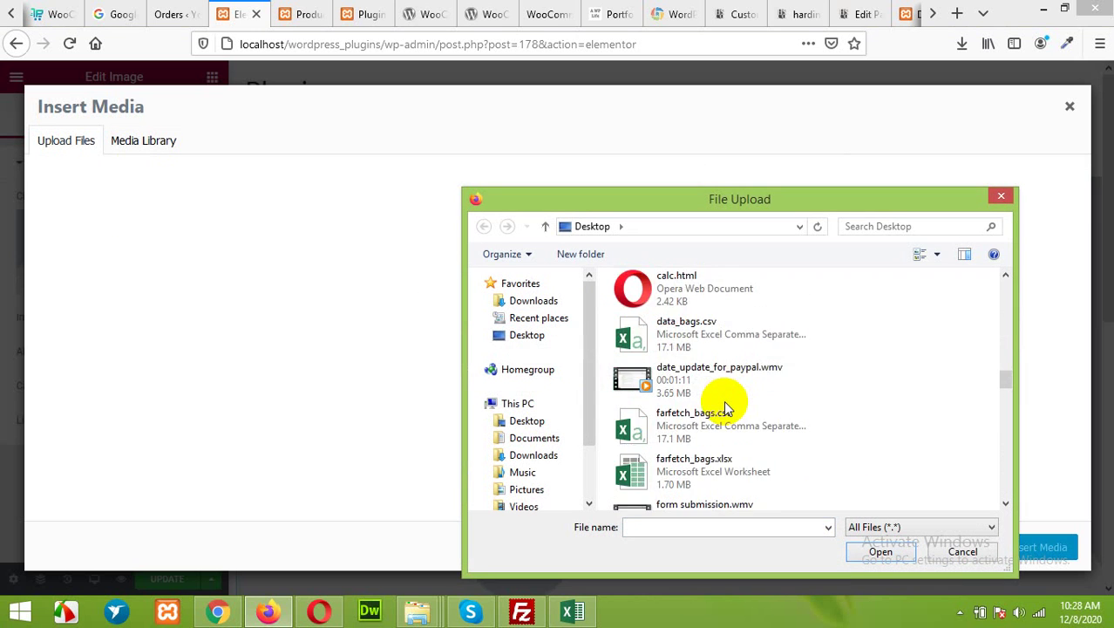
scroll(723, 408, "up", 2)
double_click(630, 418)
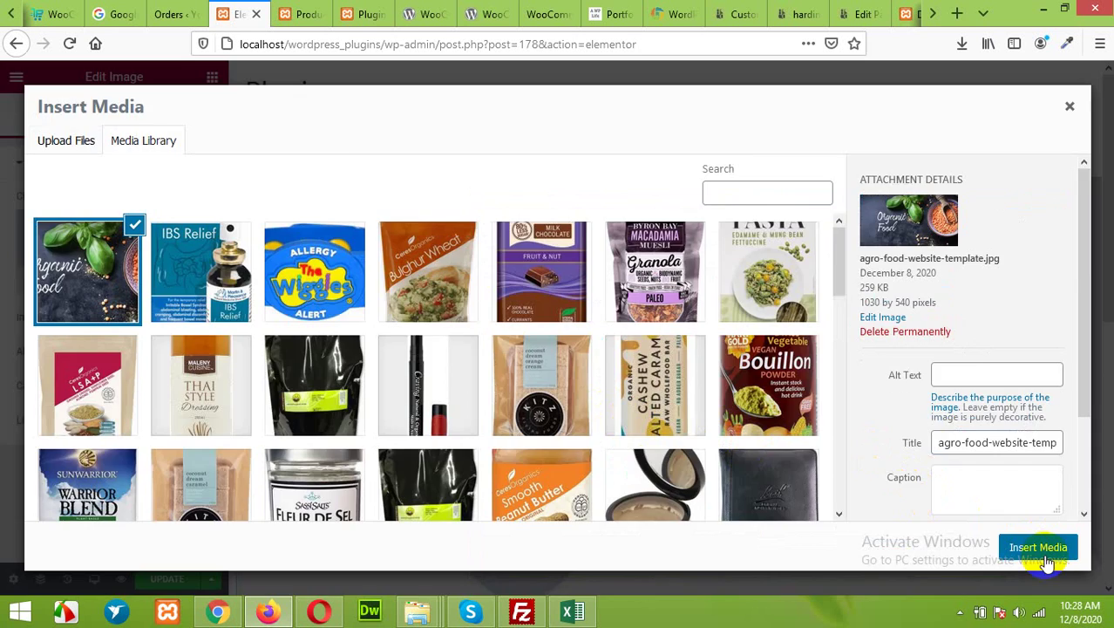
left_click(1038, 547)
Set the banner image size to Full and save the page with UPDATE.
scroll(730, 471, "down", 3)
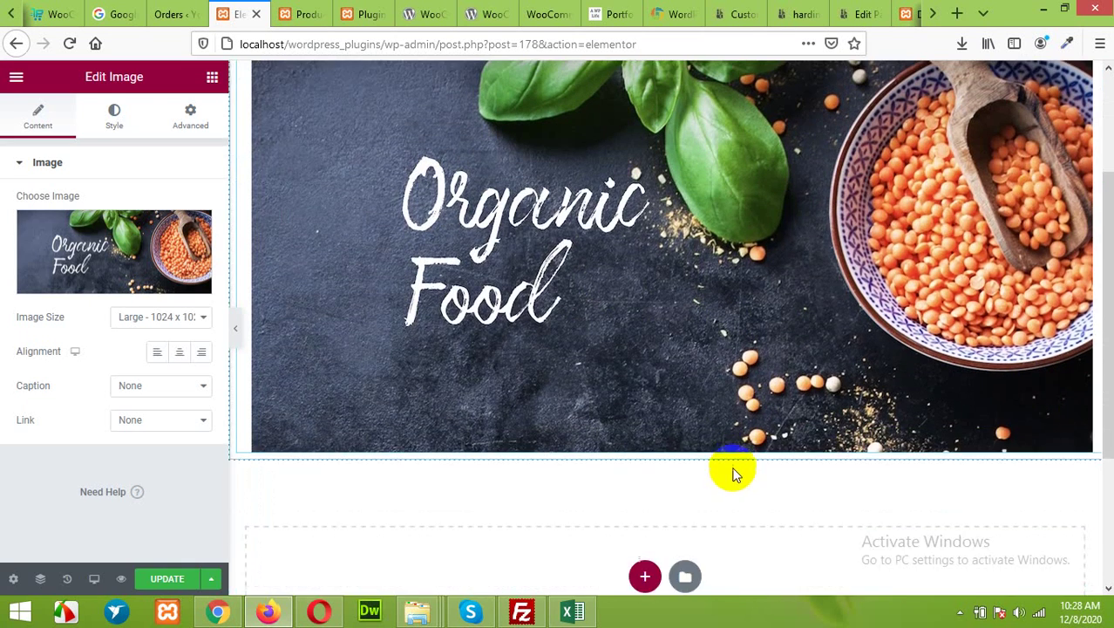
scroll(734, 469, "up", 3)
left_click(165, 318)
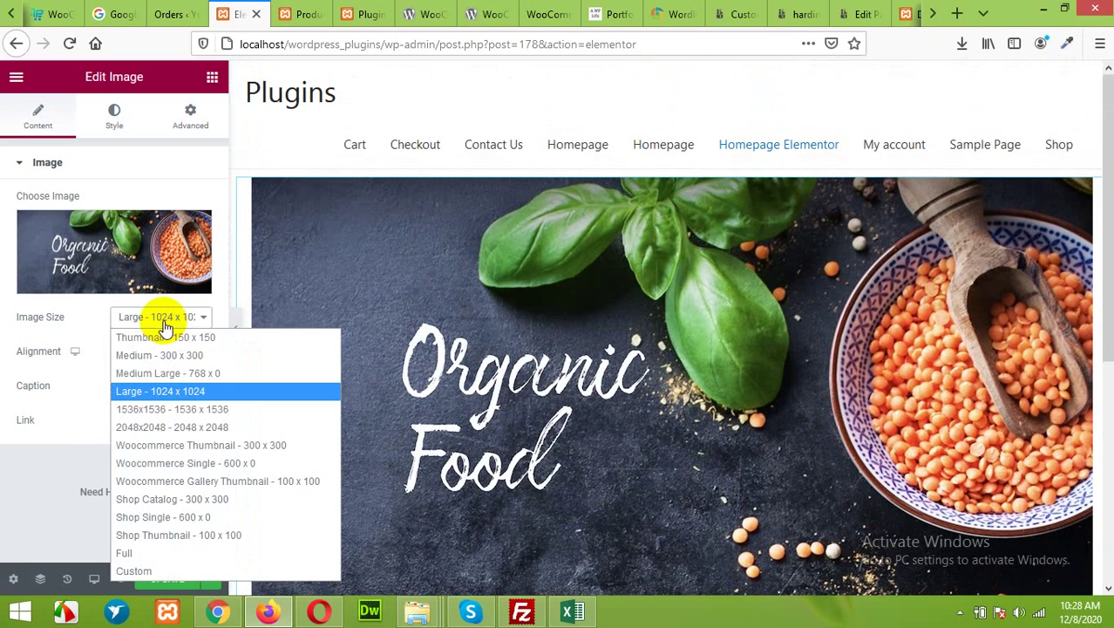
left_click(133, 553)
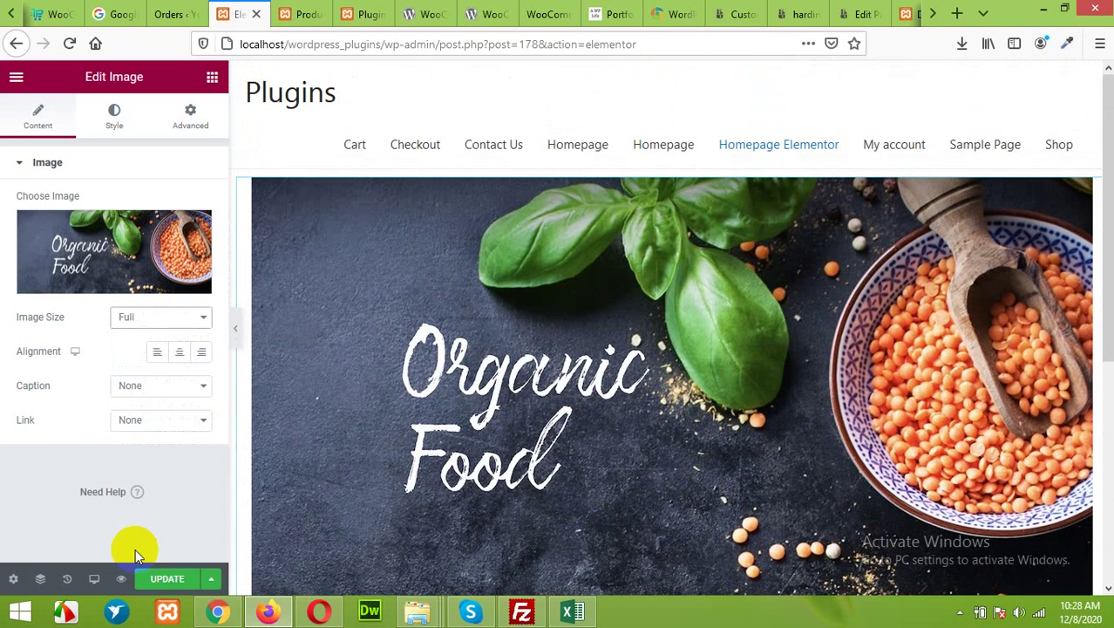
left_click(191, 118)
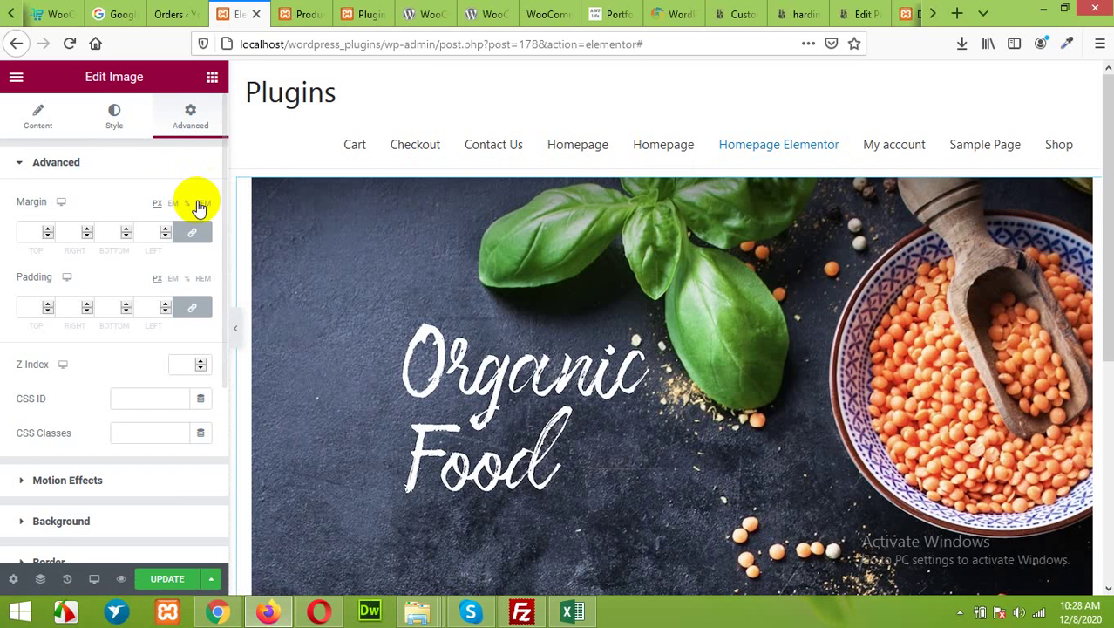
left_click(116, 115)
left_click(40, 117)
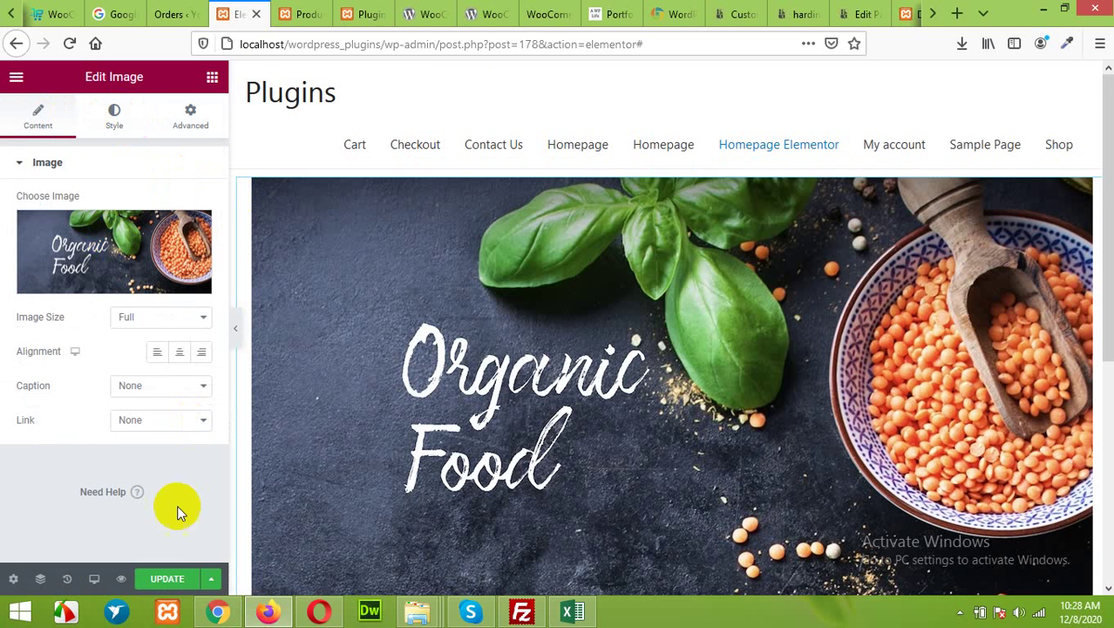
left_click(168, 580)
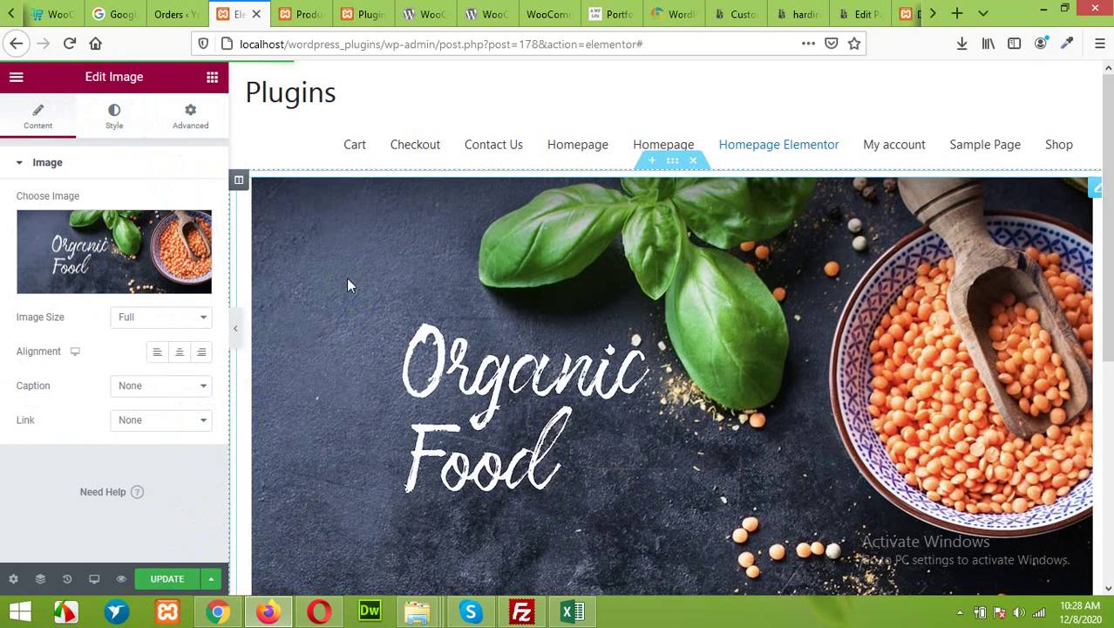
Check the Organic Food banner on the live Homepage Elementor page, then go back to Elementor.
left_click(350, 9)
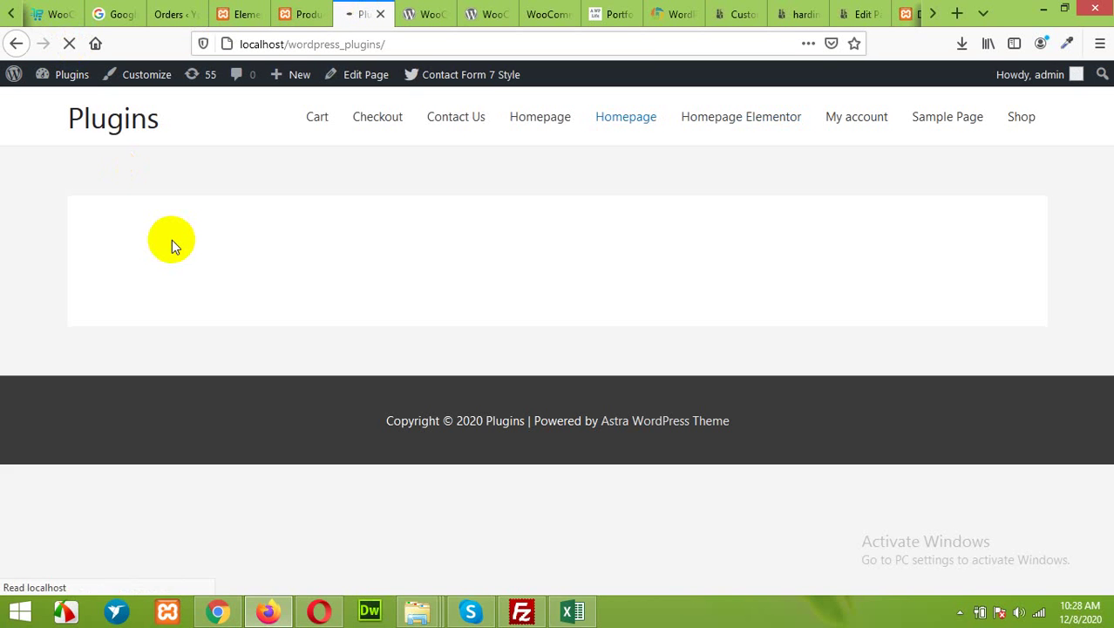
left_click(738, 114)
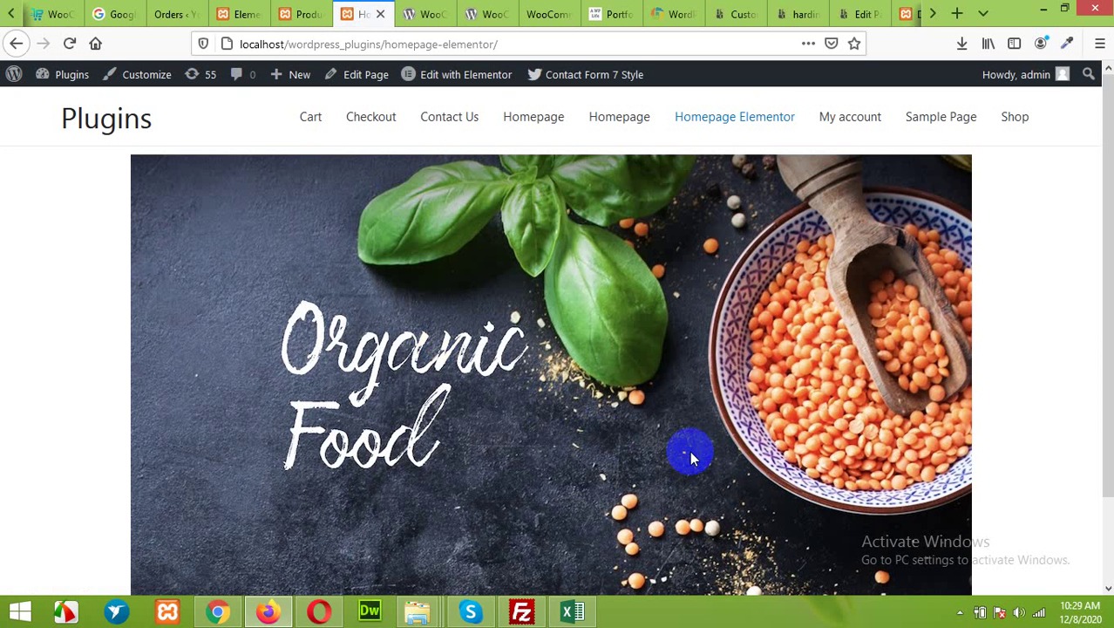
scroll(876, 477, "down", 1)
scroll(876, 477, "down", 2)
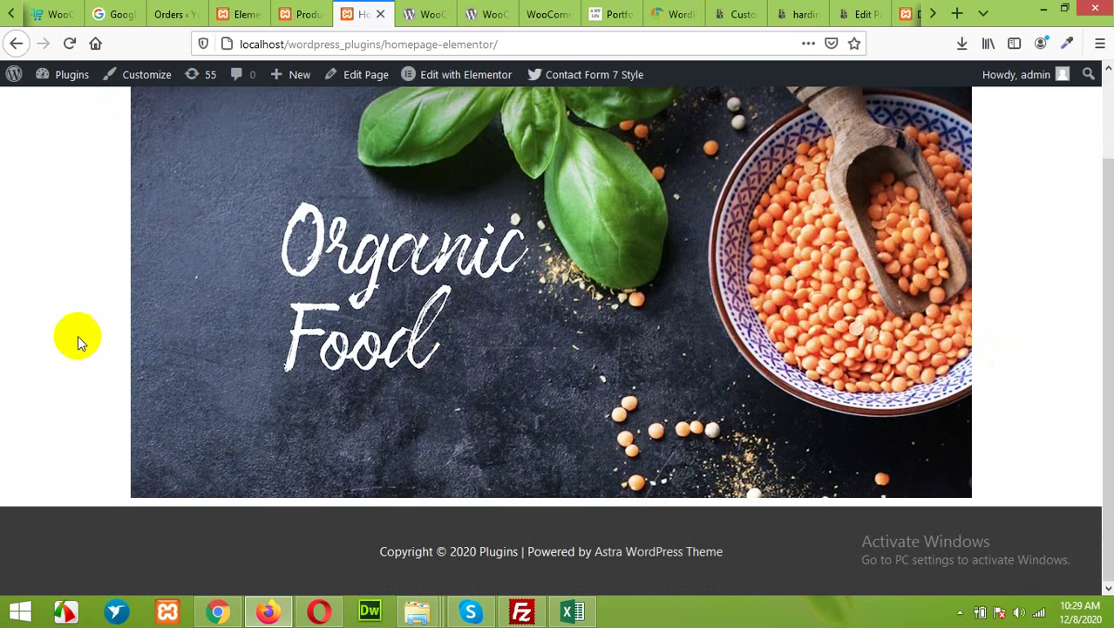
scroll(340, 335, "up", 2)
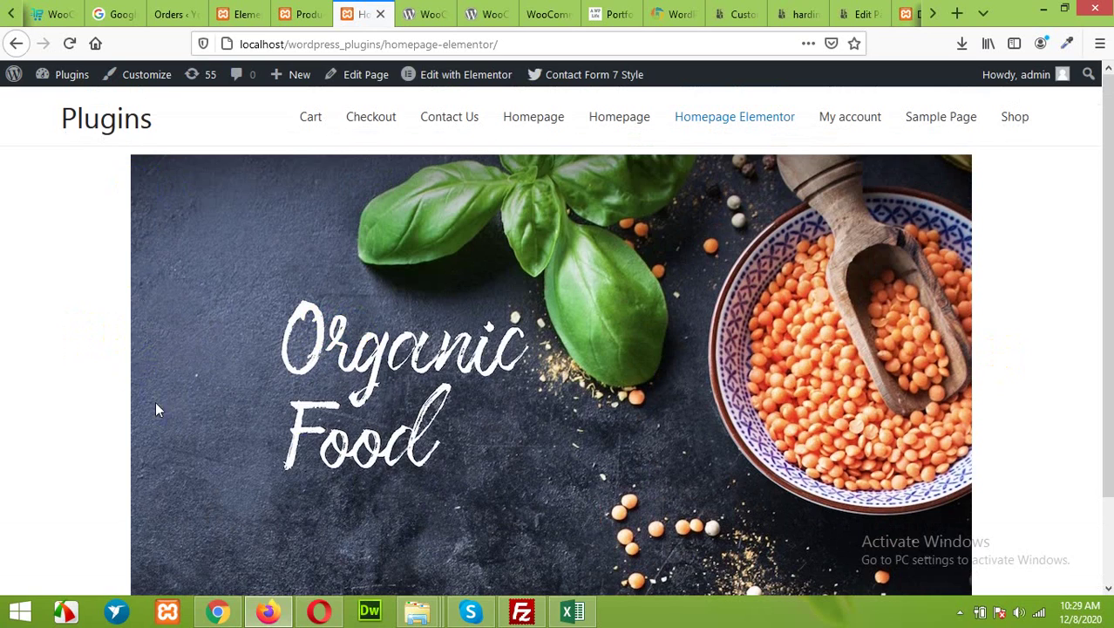
left_click(537, 392)
scroll(509, 348, "down", 3)
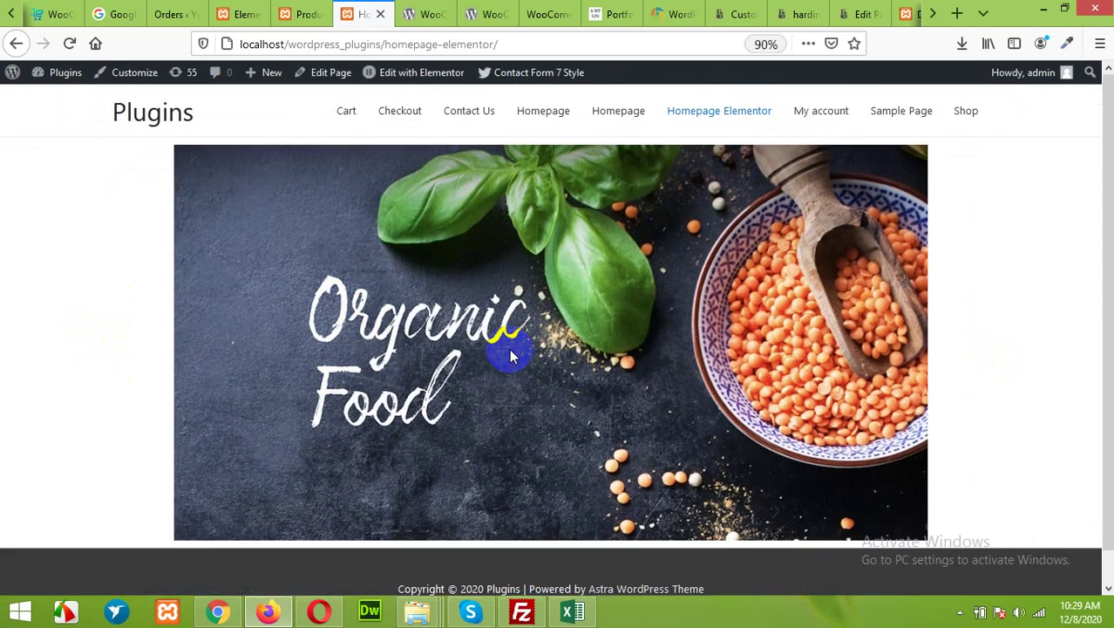
scroll(509, 349, "up", 6)
scroll(509, 349, "up", 1)
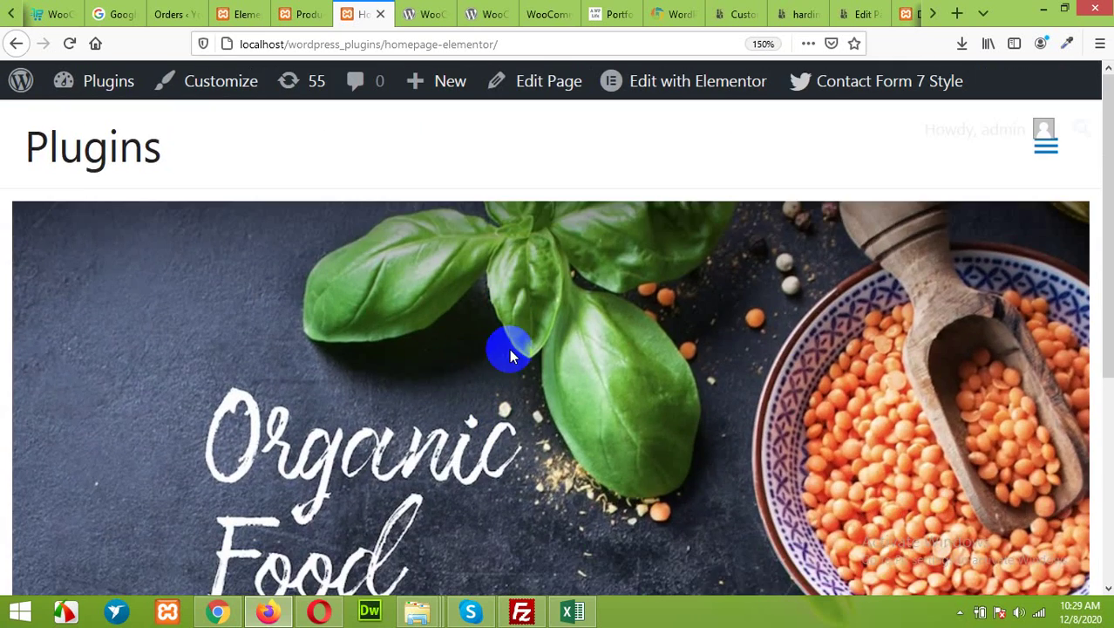
scroll(562, 372, "down", 5)
scroll(631, 401, "up", 5)
scroll(628, 398, "down", 5)
scroll(623, 397, "up", 4)
scroll(550, 361, "up", 1)
scroll(572, 359, "down", 4)
scroll(567, 345, "up", 3)
scroll(562, 334, "down", 1)
scroll(562, 329, "down", 2)
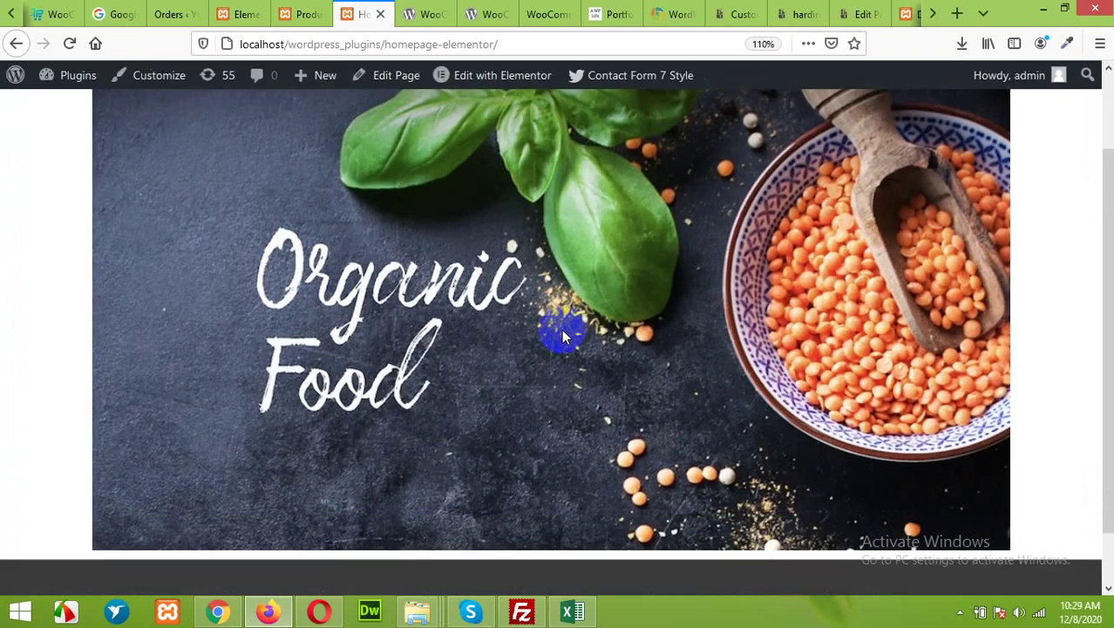
scroll(561, 331, "down", 2)
scroll(562, 332, "up", 1)
scroll(562, 332, "down", 1)
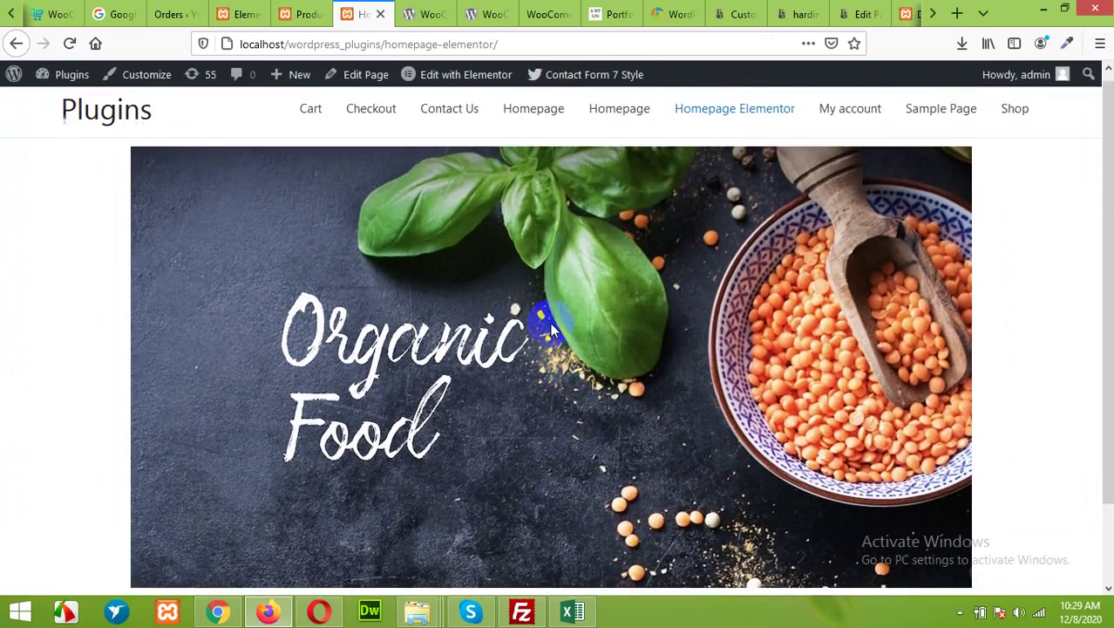
left_click(312, 12)
left_click(262, 15)
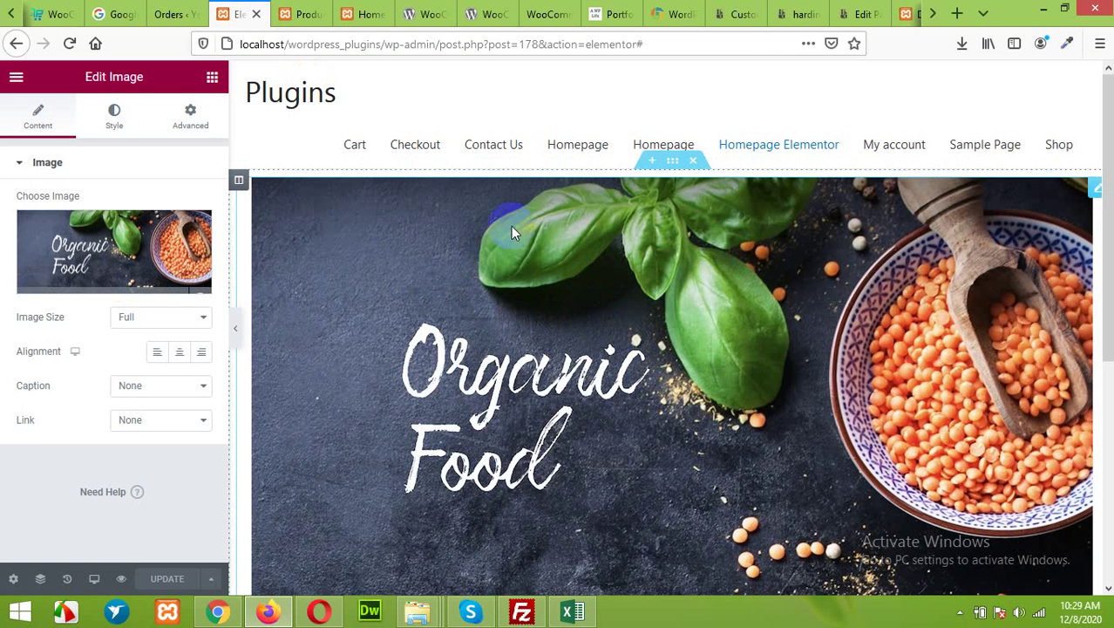
Delete the Organic Food image widget.
left_click(1090, 193)
right_click(1090, 194)
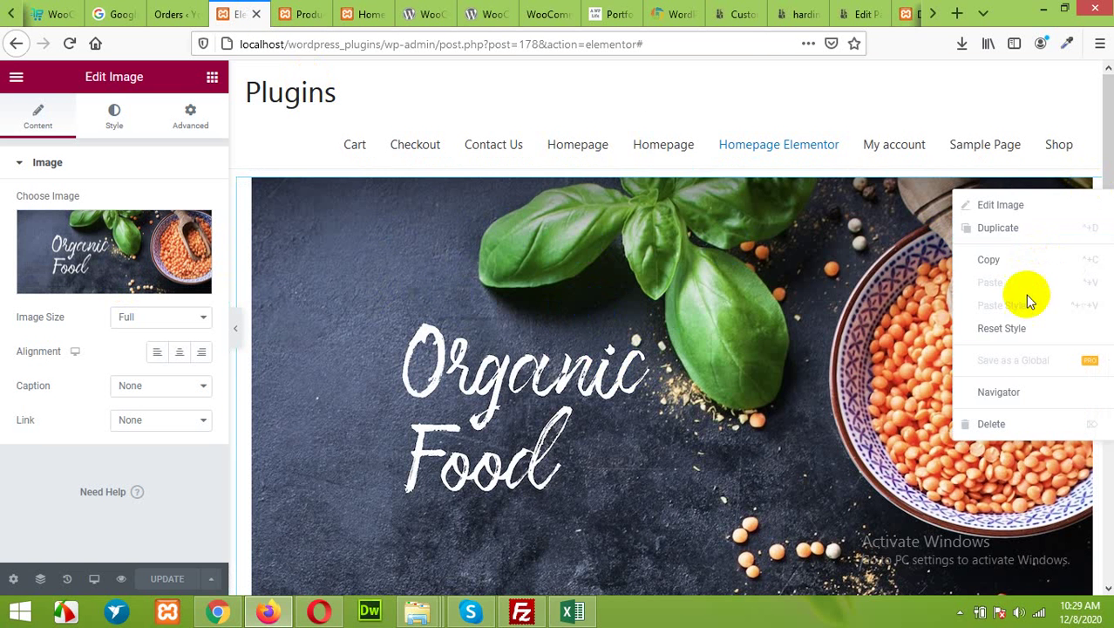
left_click(994, 425)
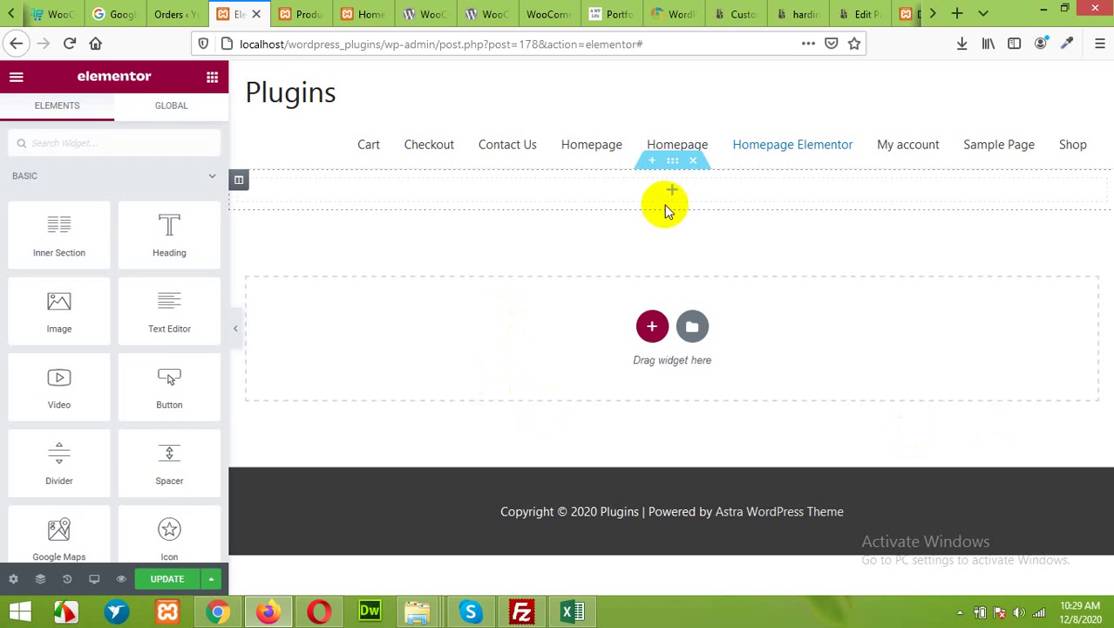
Give the top section a classic background using the agro-food Organic Food picture.
left_click(673, 162)
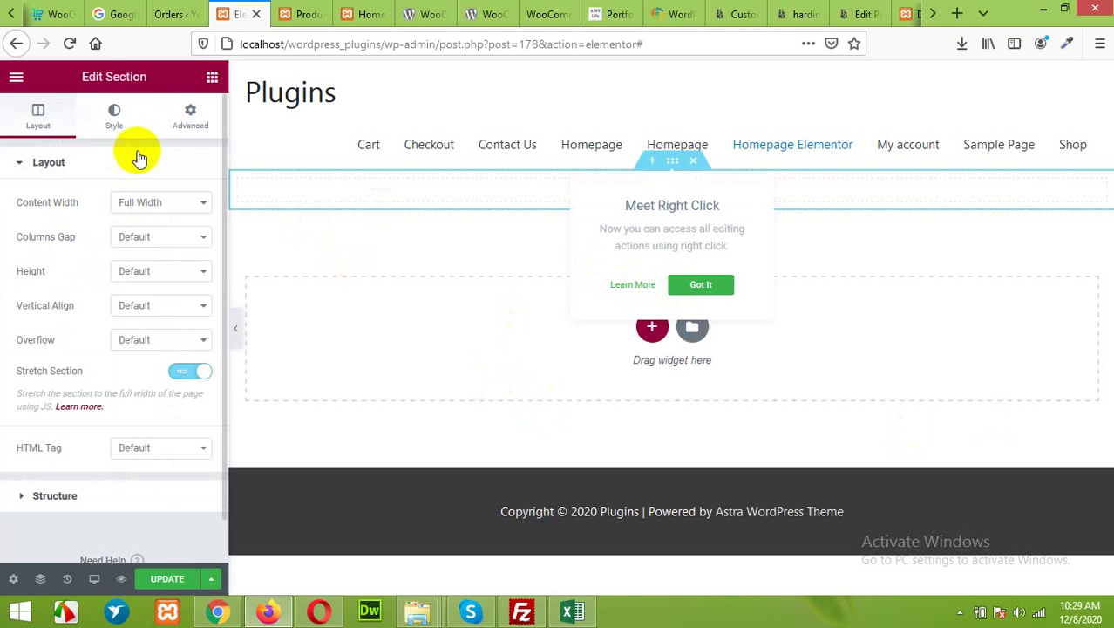
left_click(115, 116)
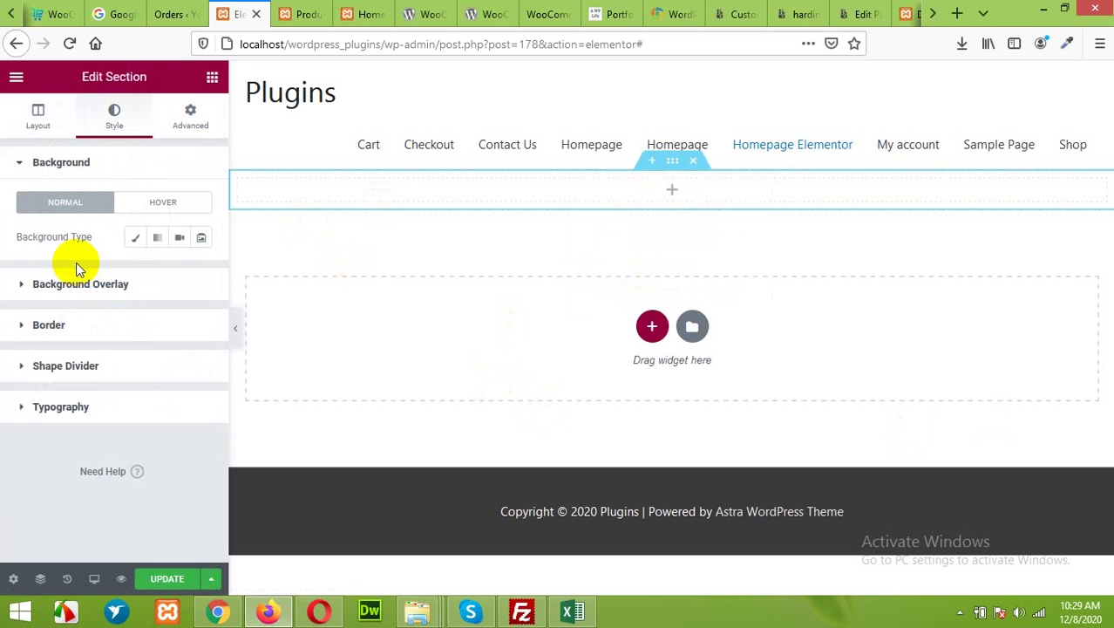
left_click(135, 238)
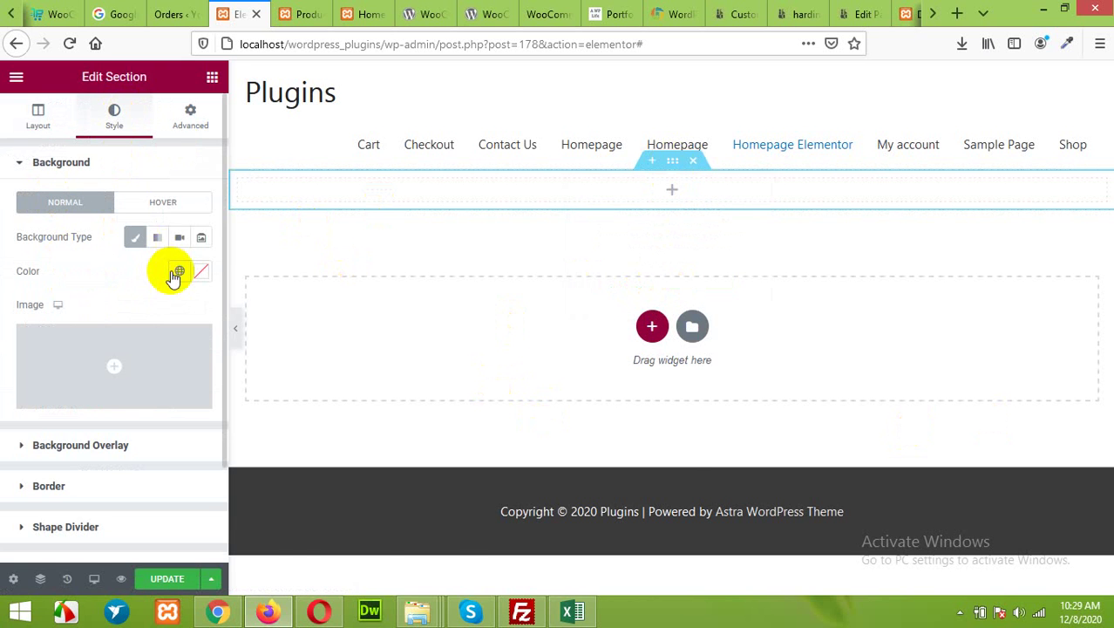
left_click(140, 373)
left_click(130, 307)
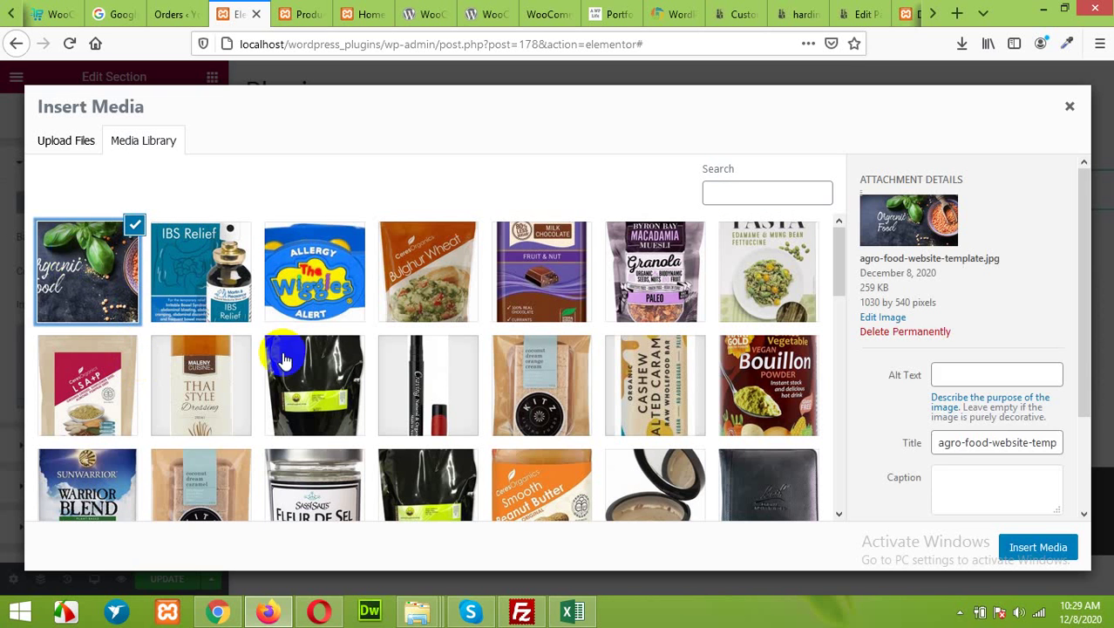
left_click(1033, 541)
left_click(673, 174)
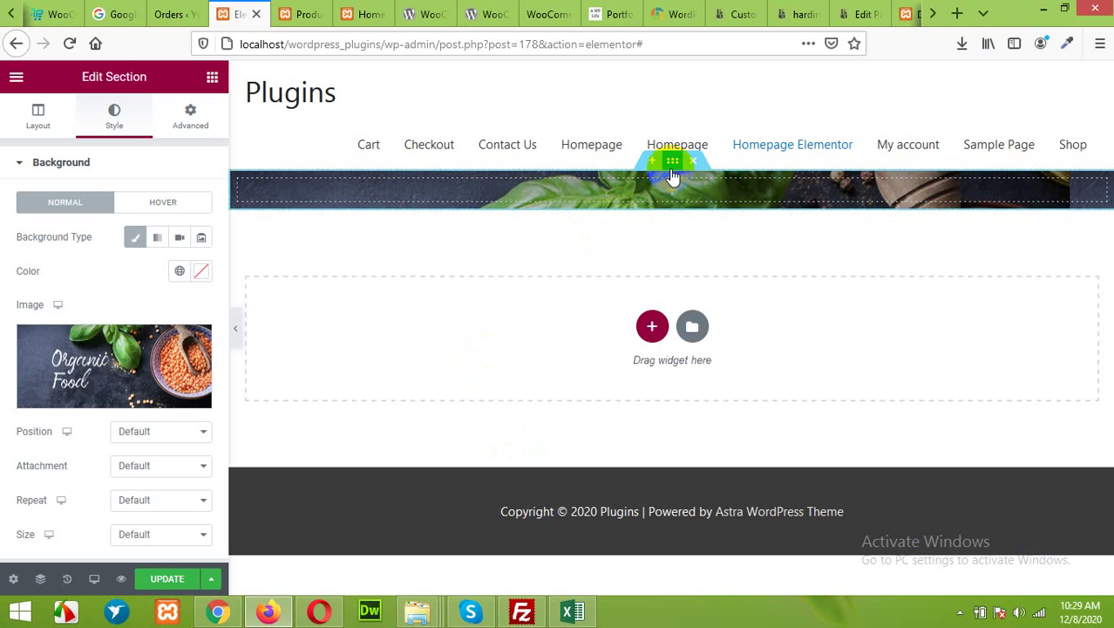
Unlink the section padding and set top and bottom padding to 200.
left_click(190, 122)
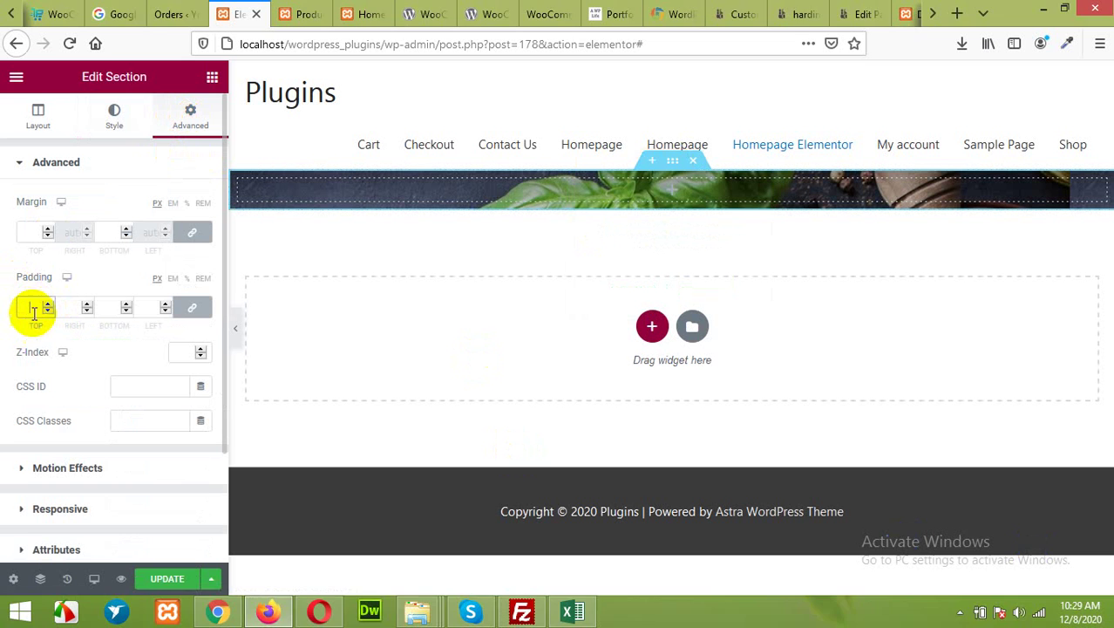
left_click(192, 307)
left_click(37, 312)
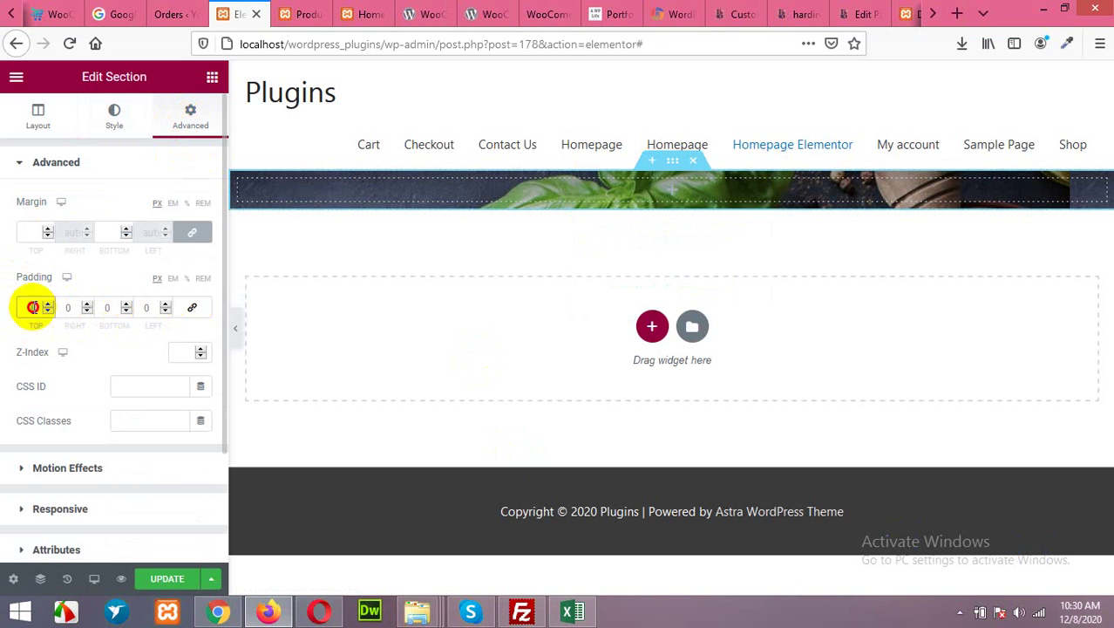
type("100")
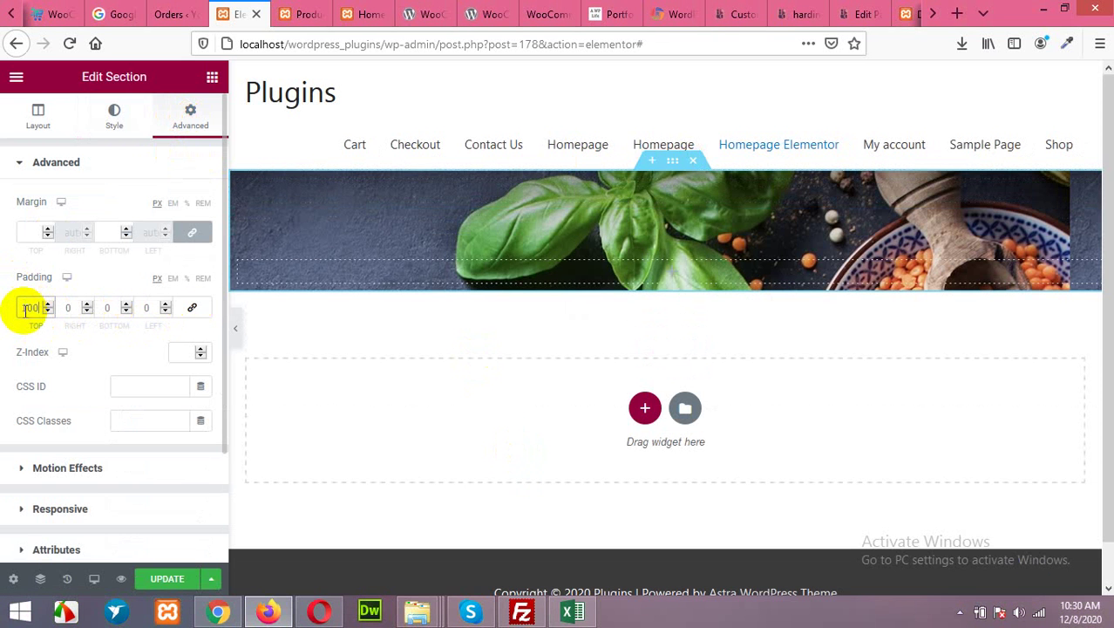
left_click(103, 307)
type("1")
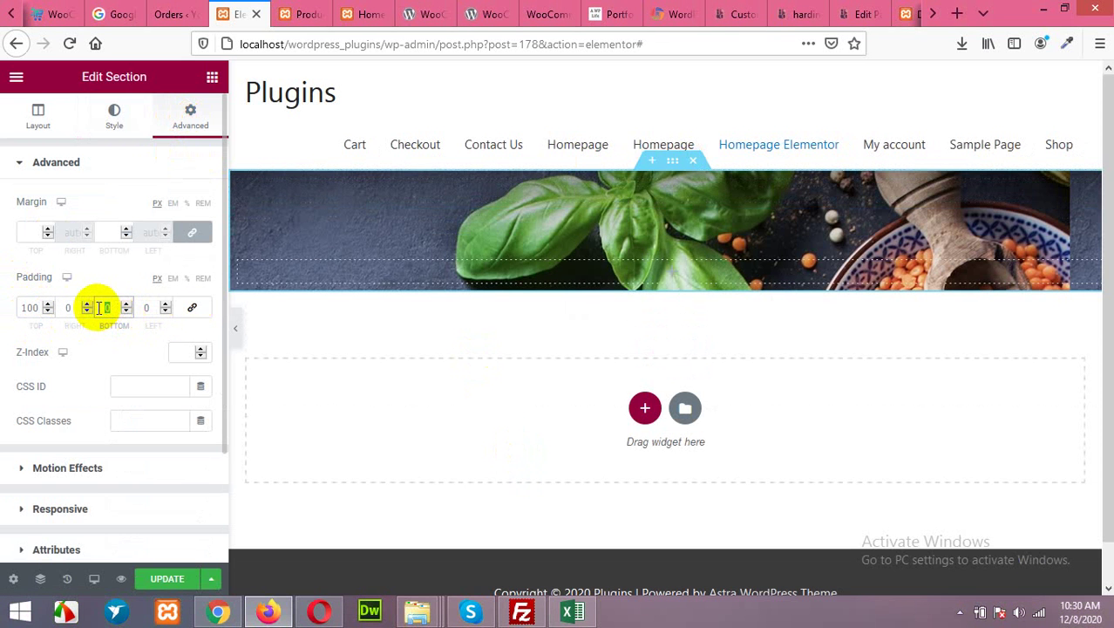
type("00")
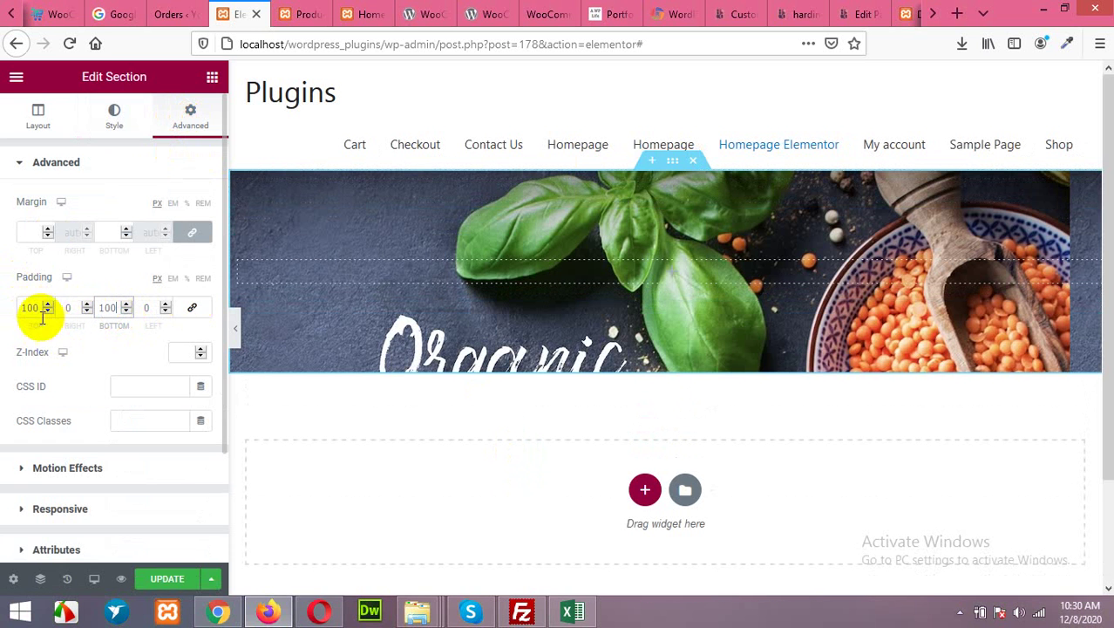
double_click(30, 308)
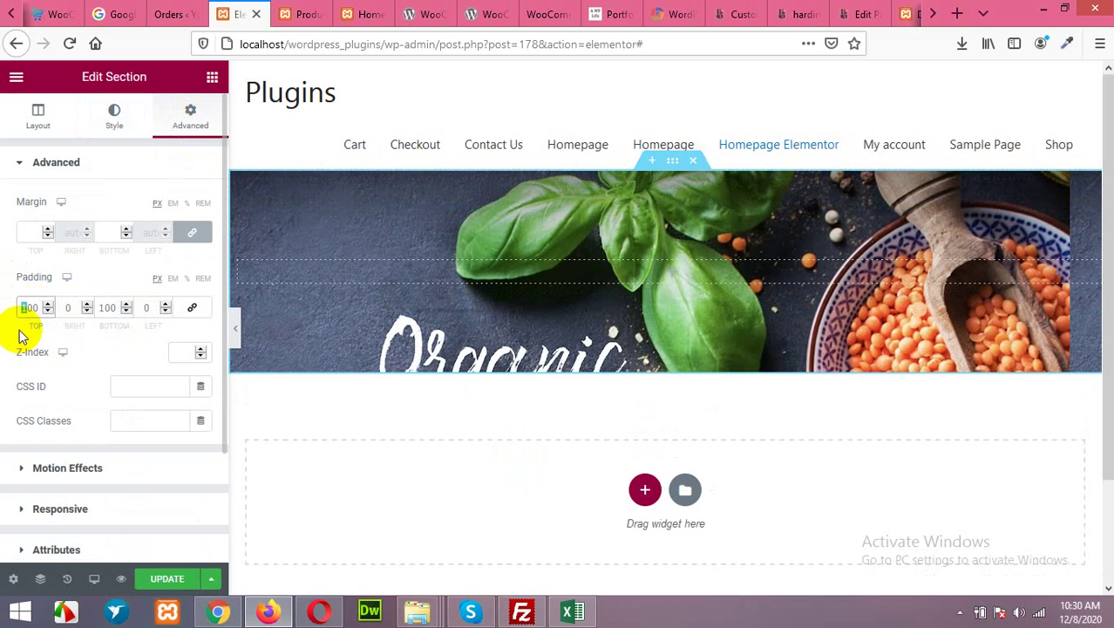
type("200")
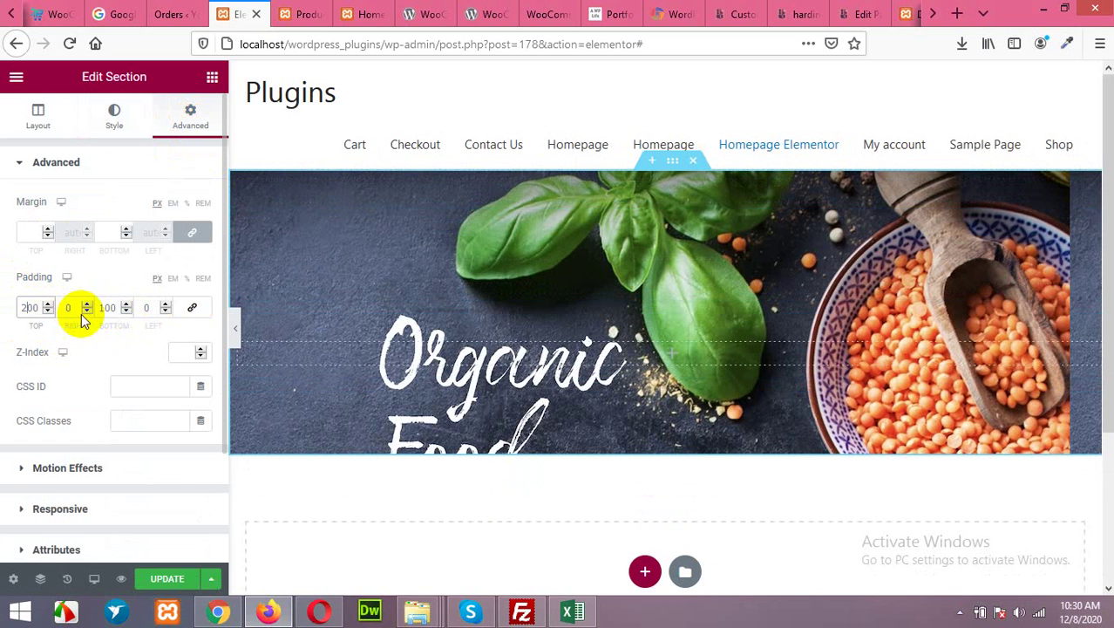
type("200")
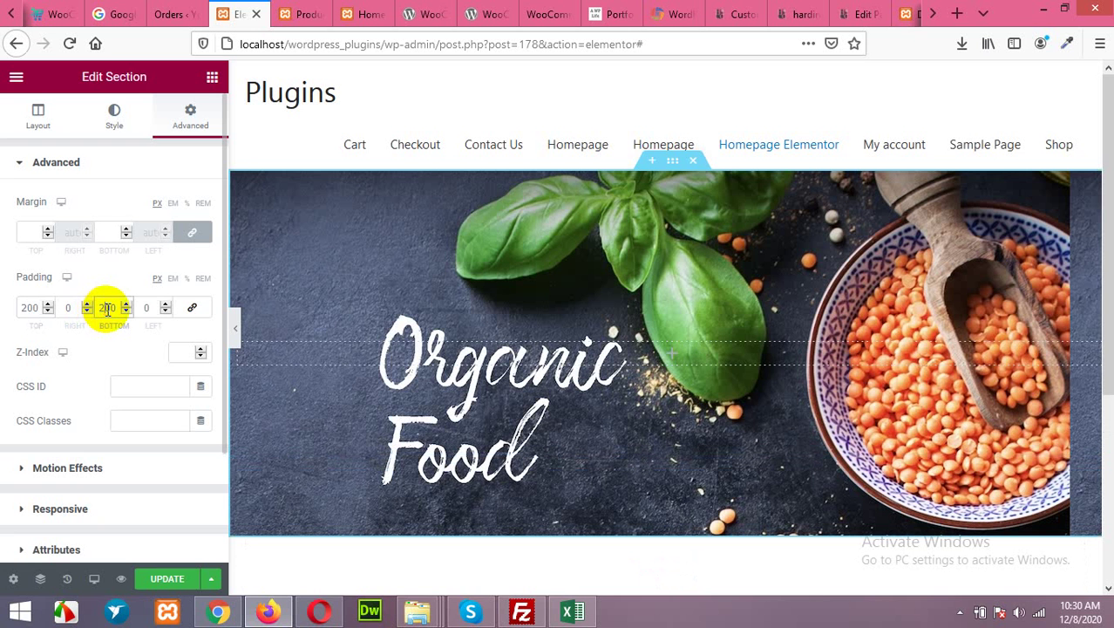
scroll(551, 329, "down", 2)
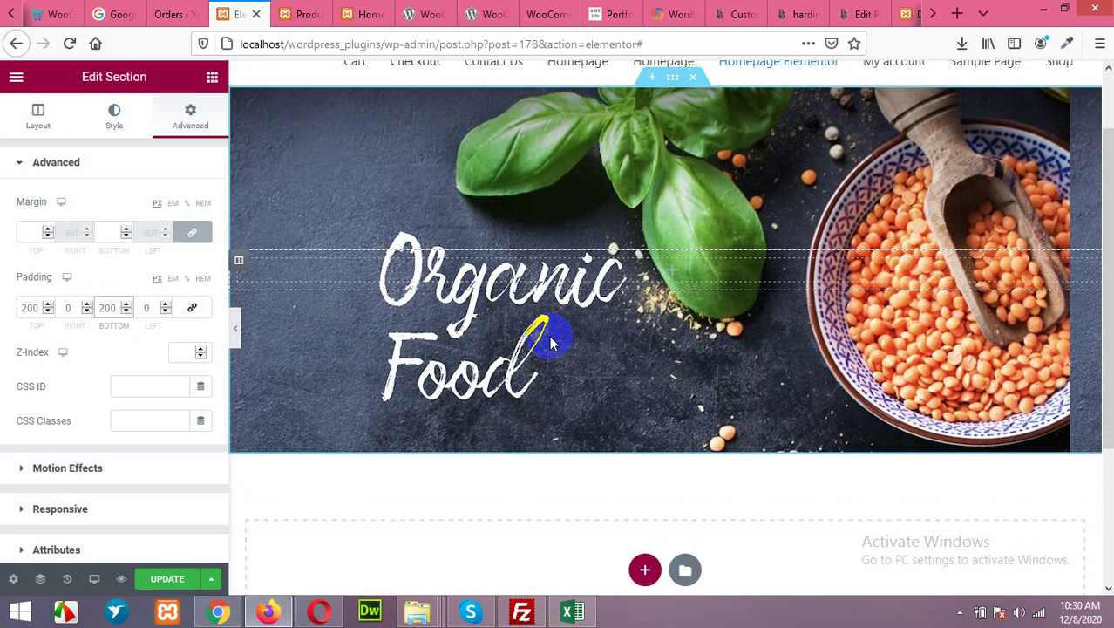
scroll(119, 406, "down", 1)
scroll(50, 403, "down", 2)
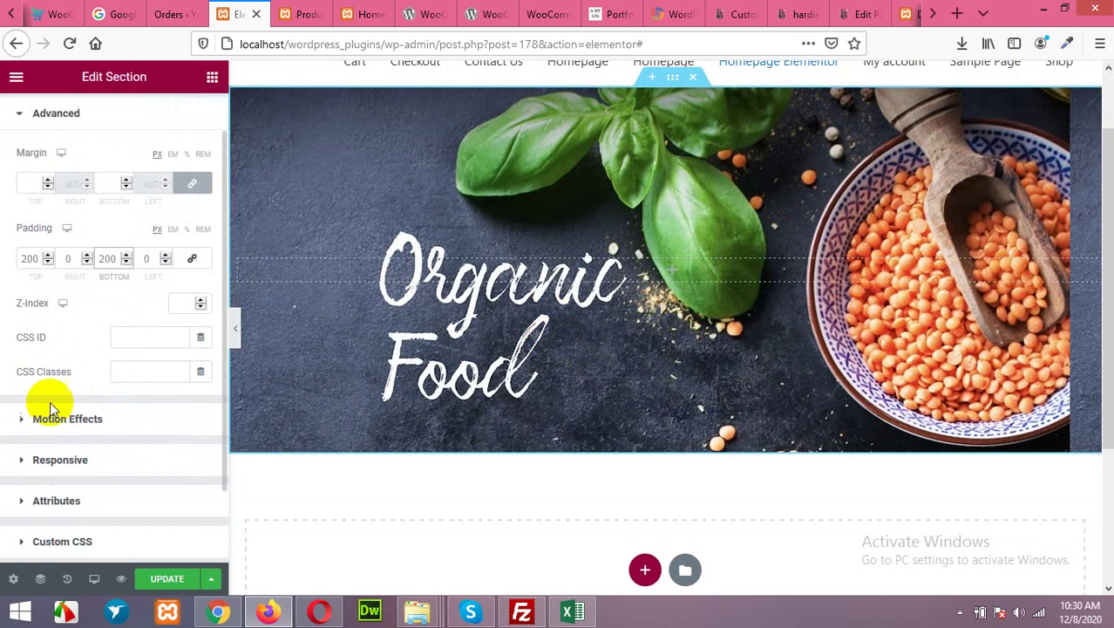
scroll(117, 442, "up", 1)
scroll(96, 373, "up", 1)
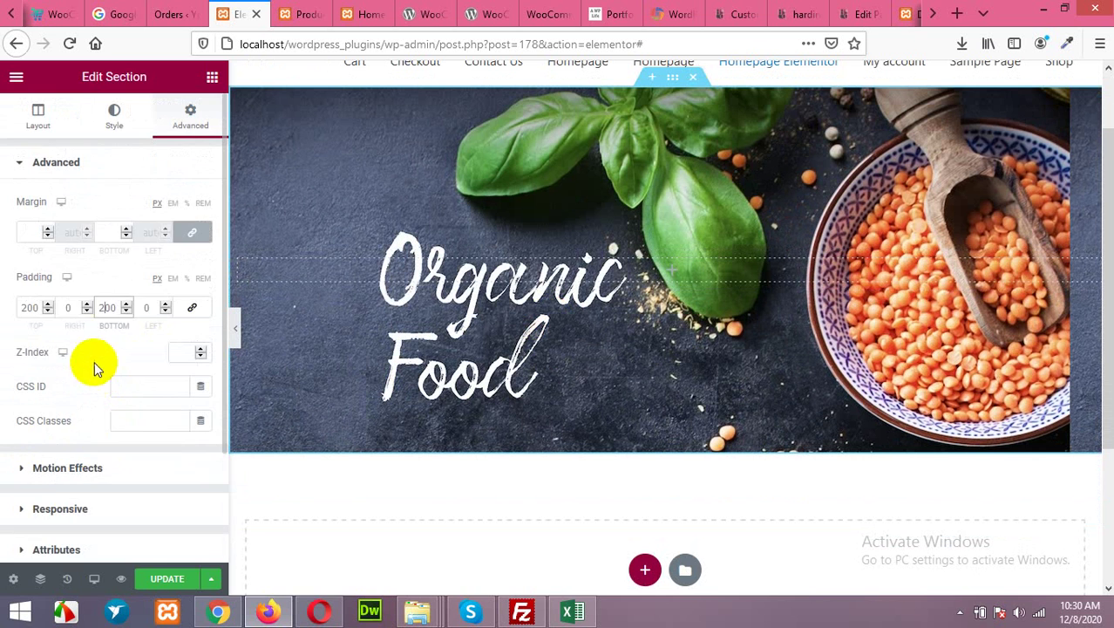
left_click(55, 164)
Set the section background to No-repeat with size Cover.
left_click(108, 117)
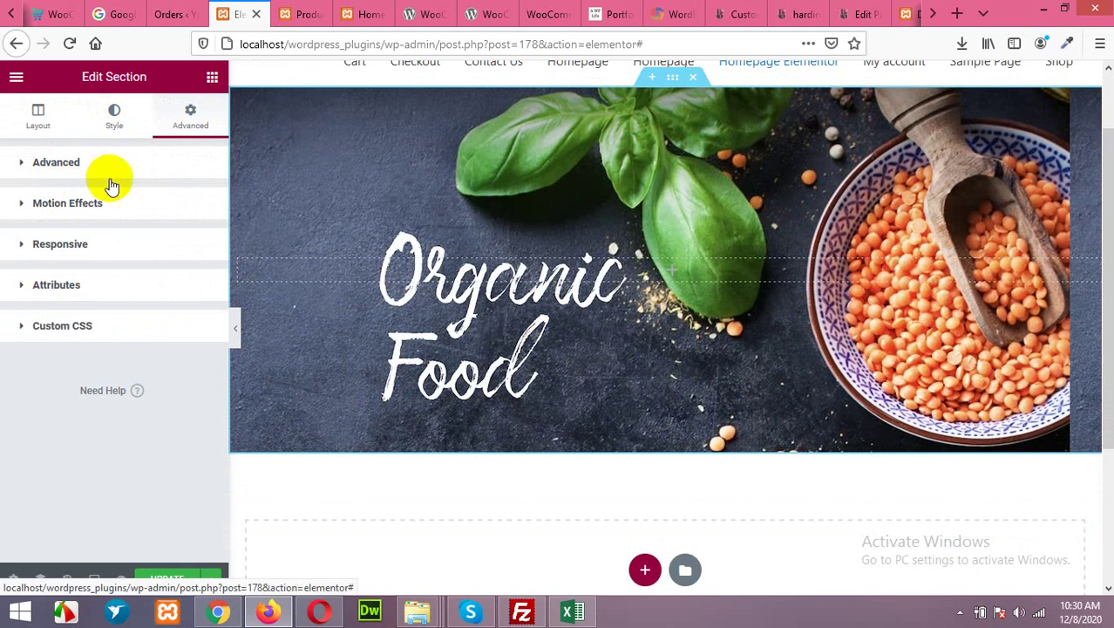
scroll(95, 375, "down", 2)
scroll(95, 373, "down", 1)
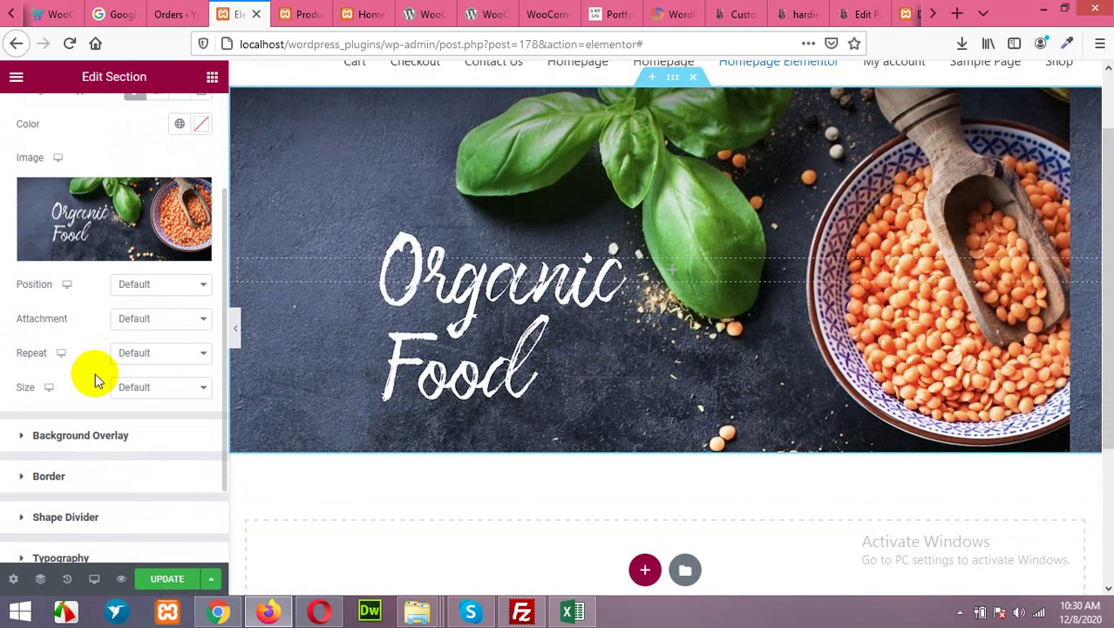
left_click(170, 389)
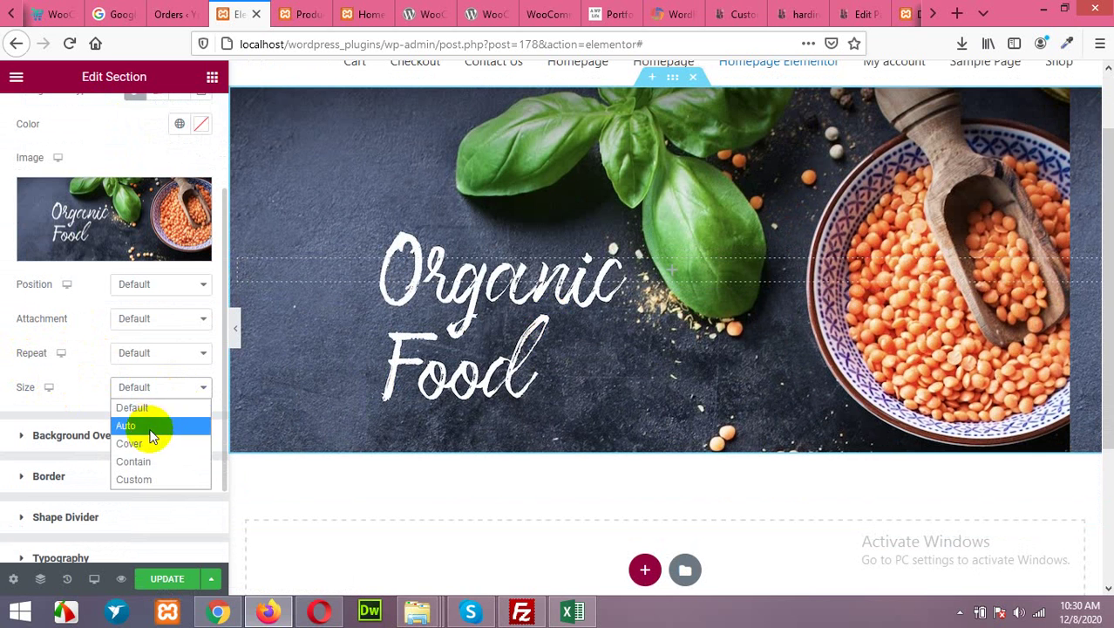
left_click(147, 426)
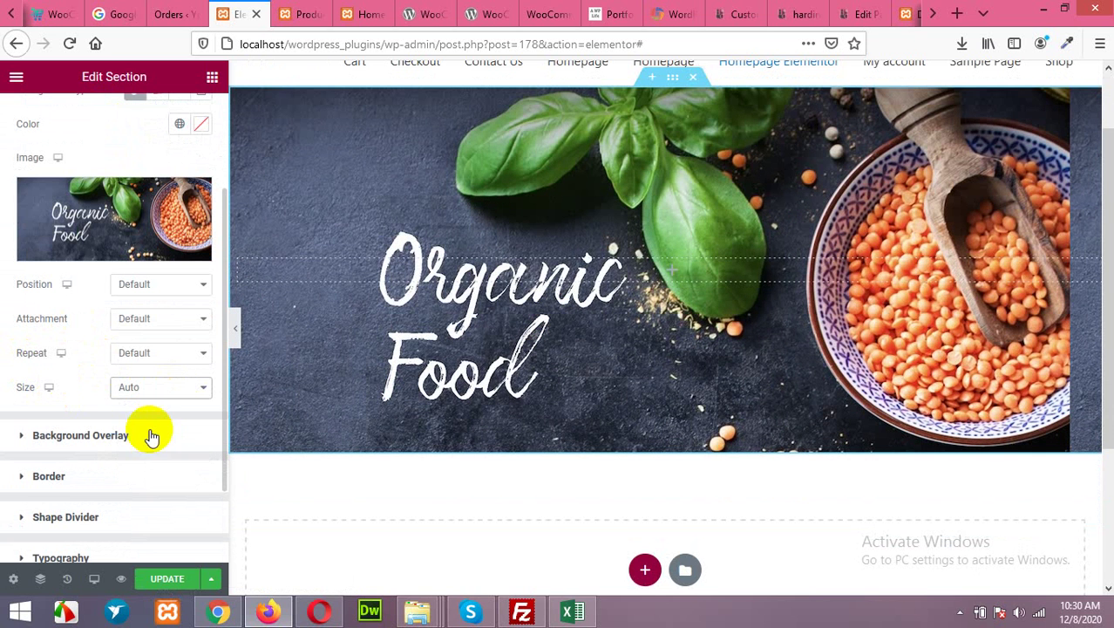
left_click(137, 357)
left_click(138, 392)
left_click(144, 355)
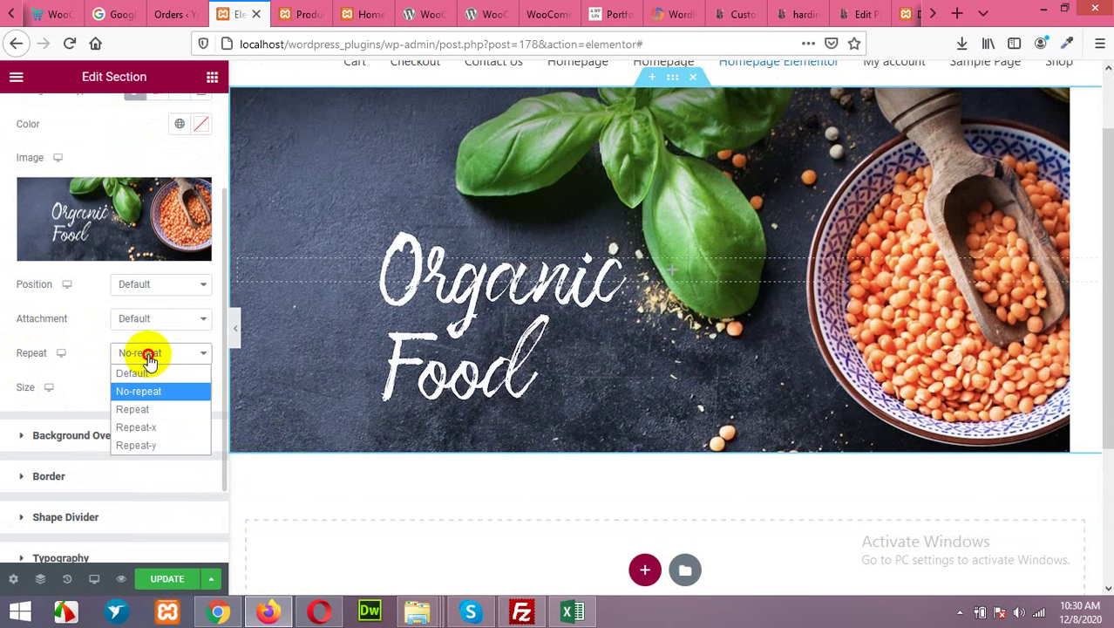
left_click(144, 356)
left_click(148, 389)
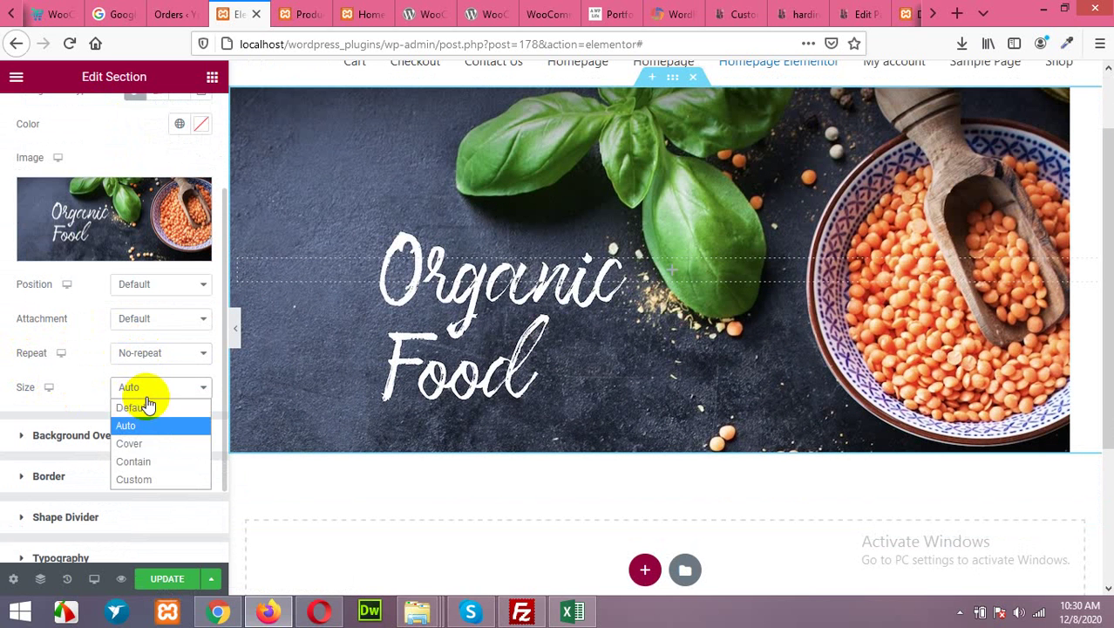
left_click(139, 444)
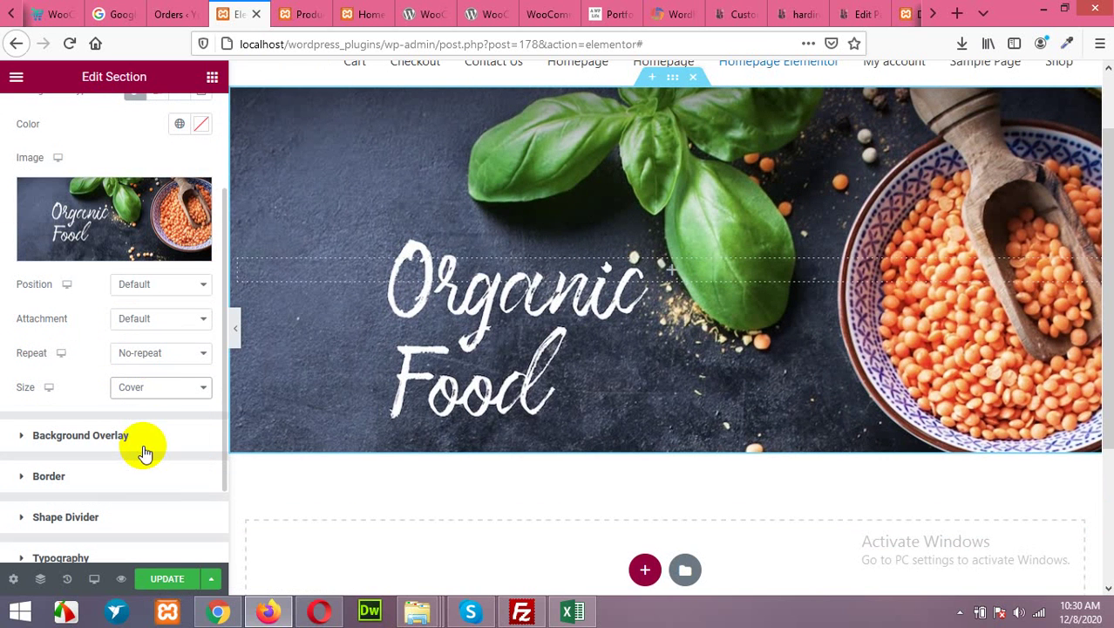
Save the page and reload the live Homepage Elementor page to see the banner.
left_click(167, 580)
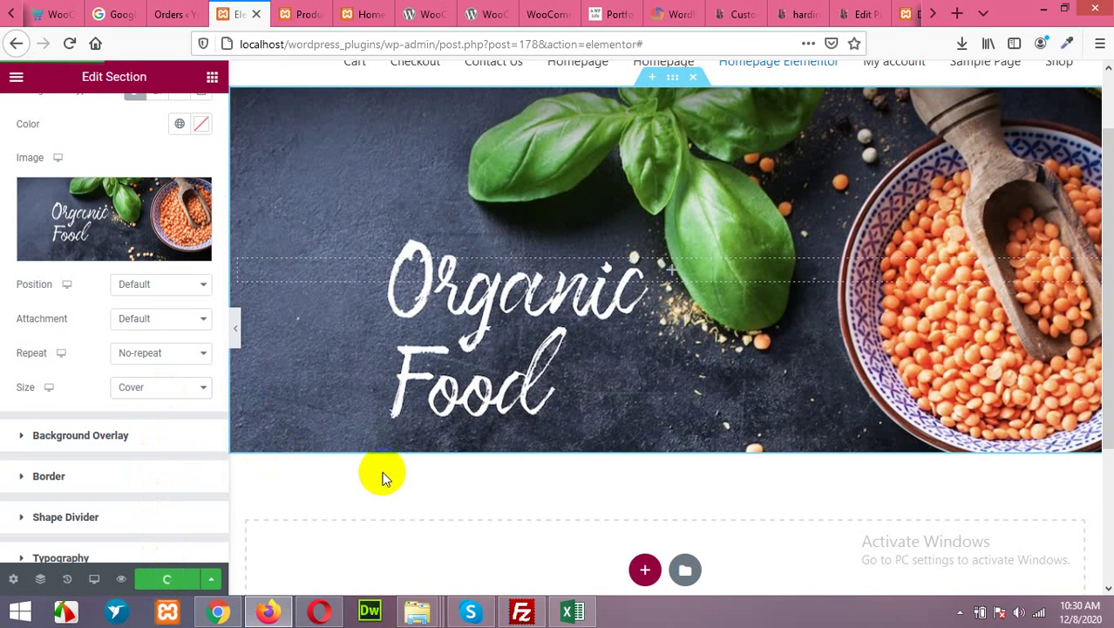
left_click(298, 14)
left_click(362, 14)
left_click(69, 43)
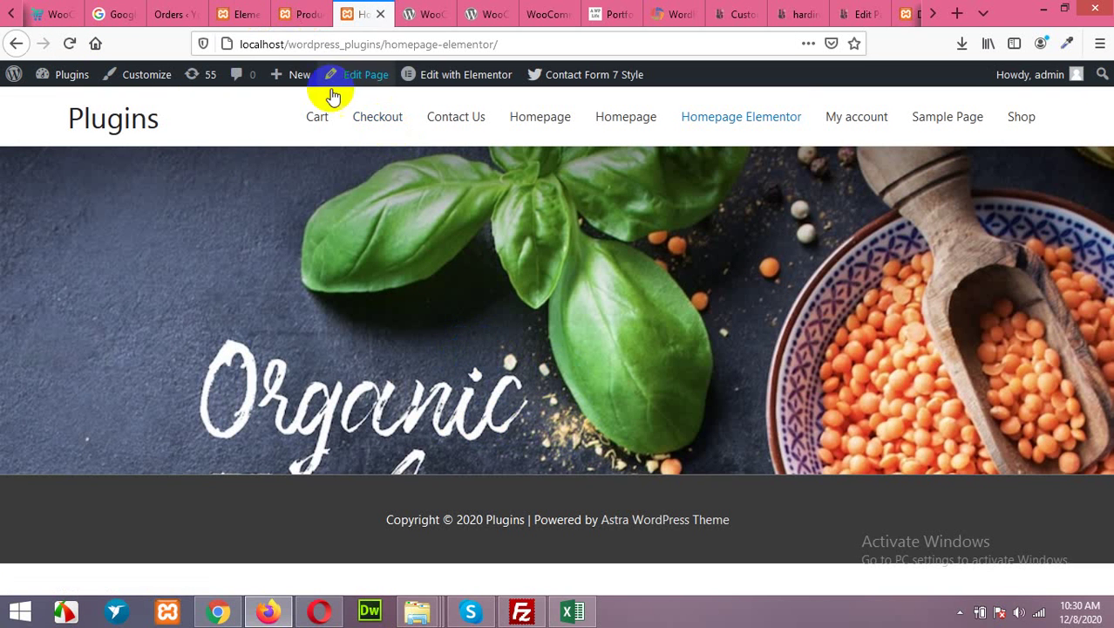
Return to the admin products list and head to Plugins > Add New.
left_click(291, 10)
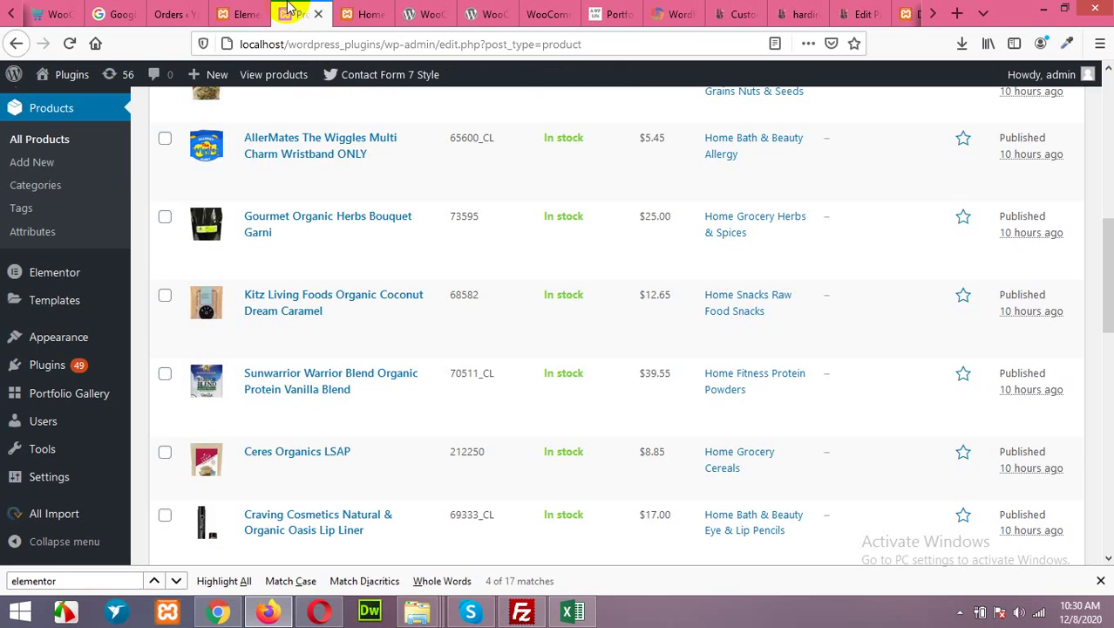
left_click(237, 14)
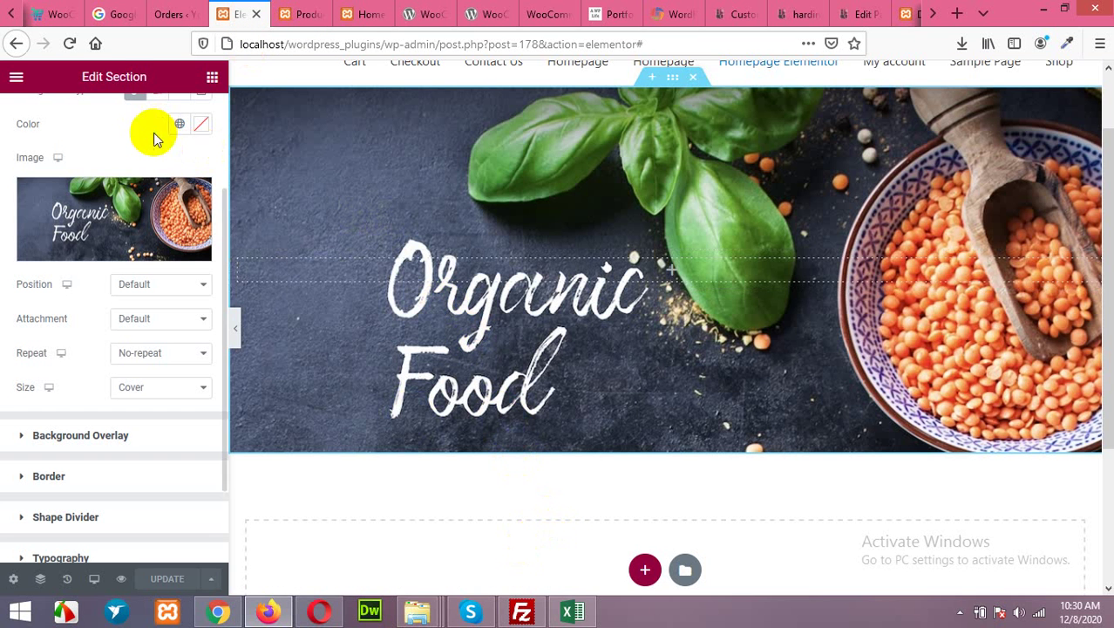
left_click(294, 11)
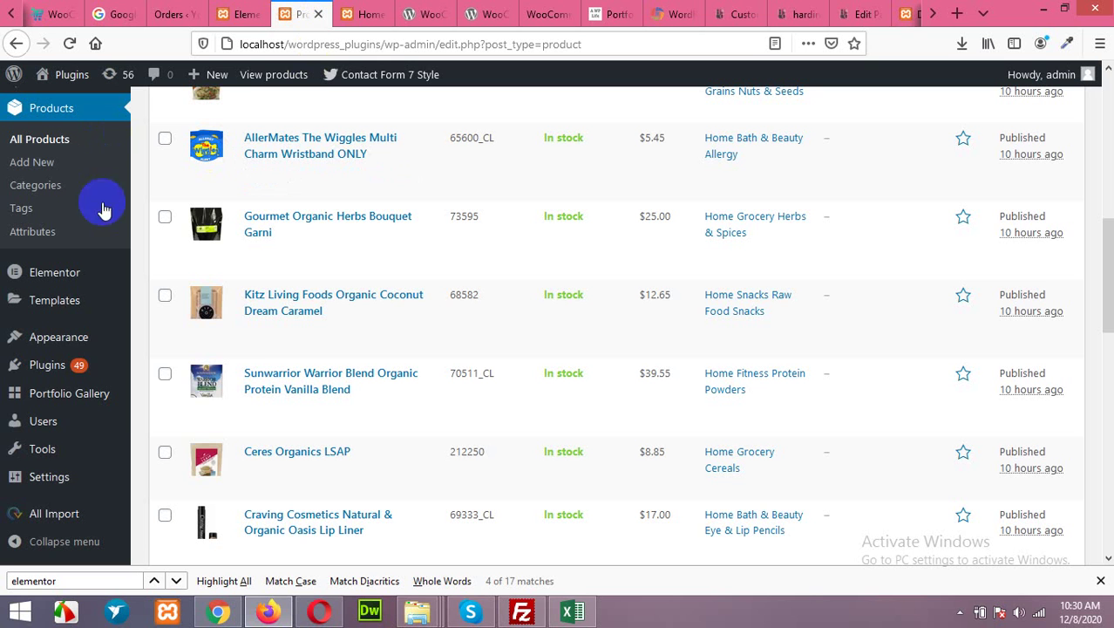
mouse_move(62, 370)
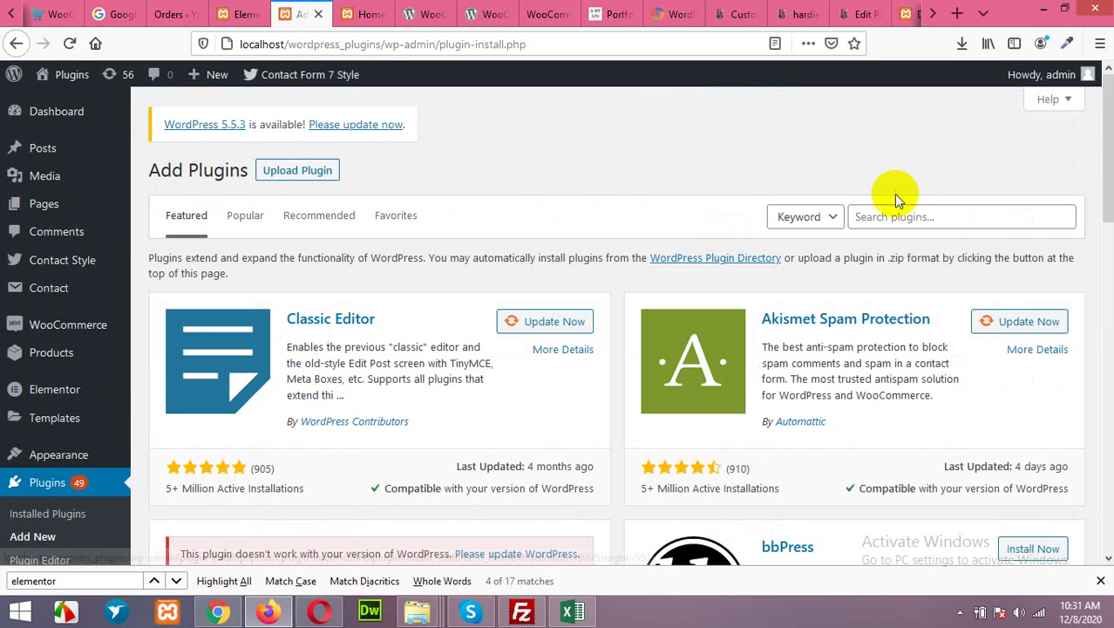
Search 'woocommerce product carousel slider', then install and activate the Carousel, Slider & Grid Ultimate plugin.
left_click(913, 218)
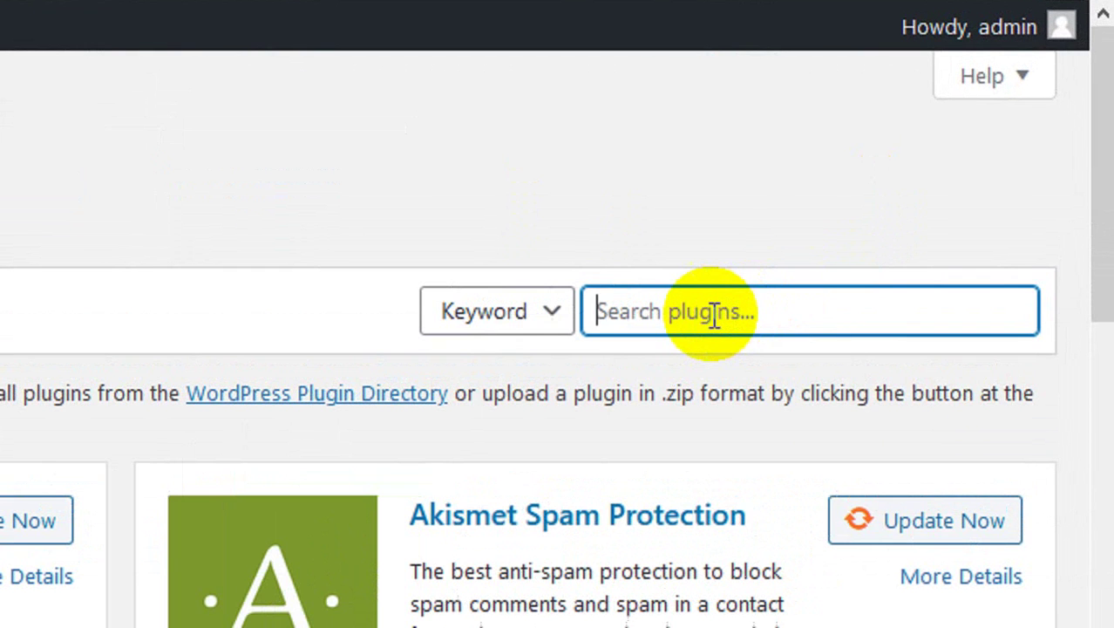
type("woo")
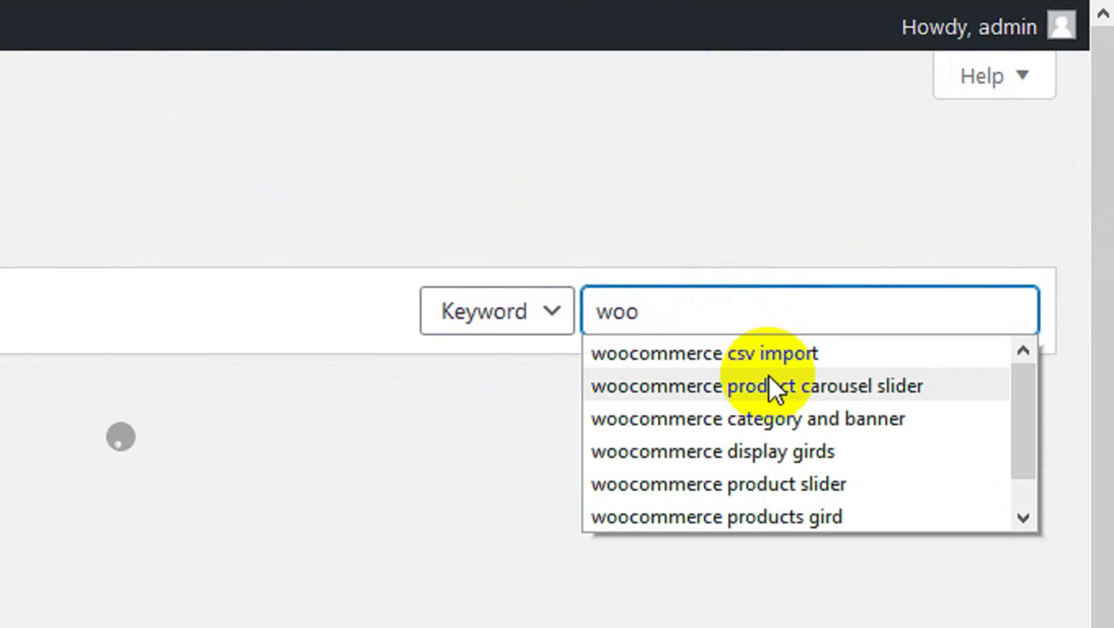
left_click(773, 385)
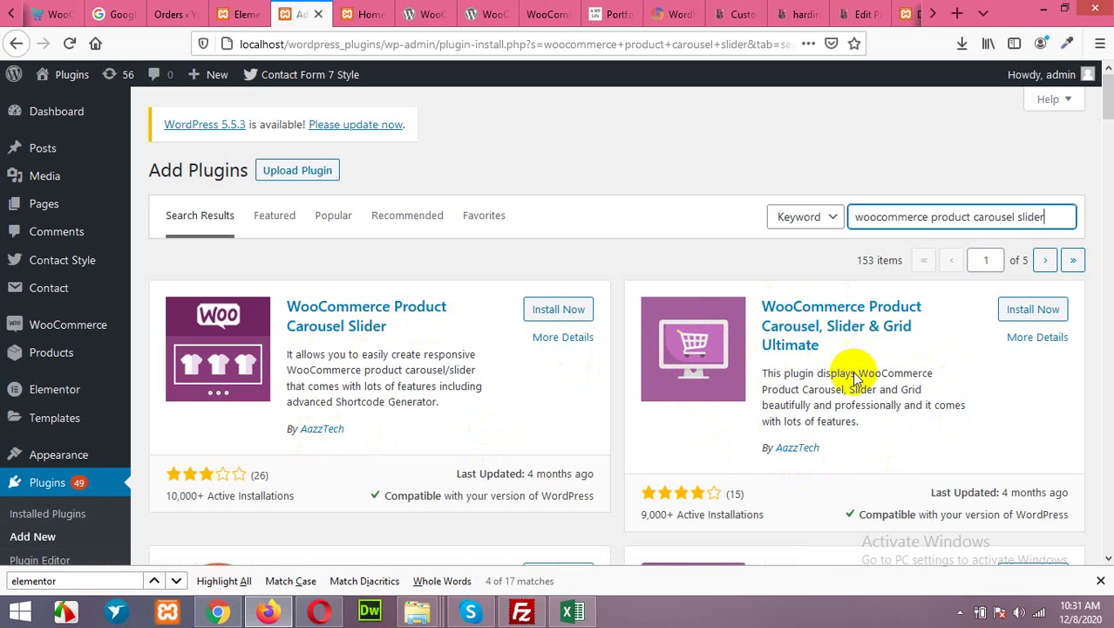
left_click(1018, 313)
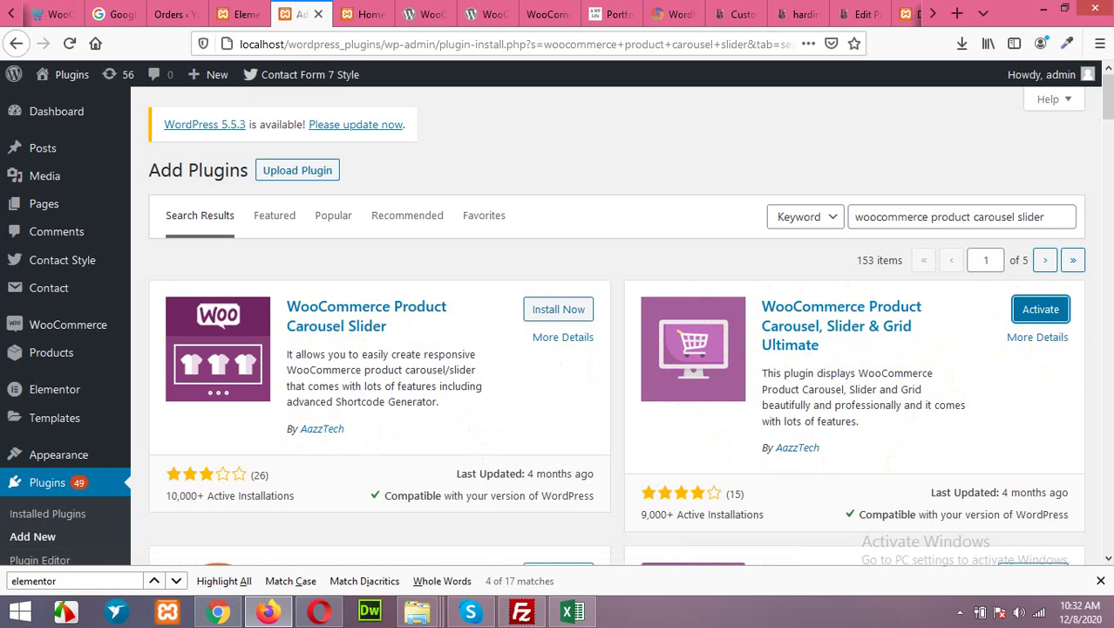
left_click(1043, 314)
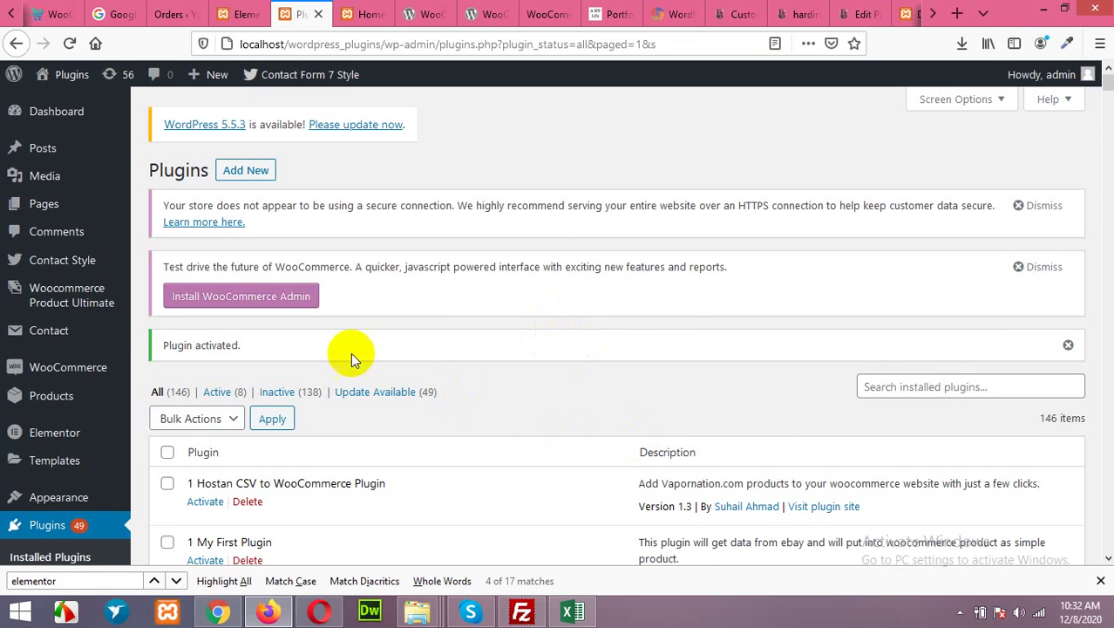
Open the WooCommerce Products list in a new tab, then go to the Woocommerce Product Ultimate grid list.
mouse_move(42, 298)
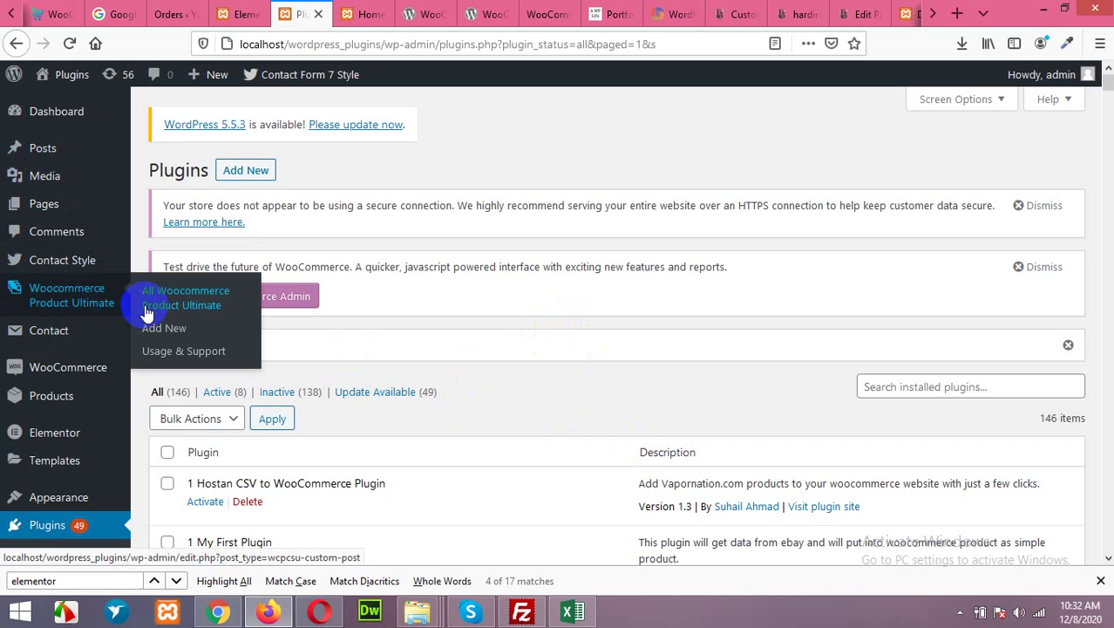
right_click(54, 405)
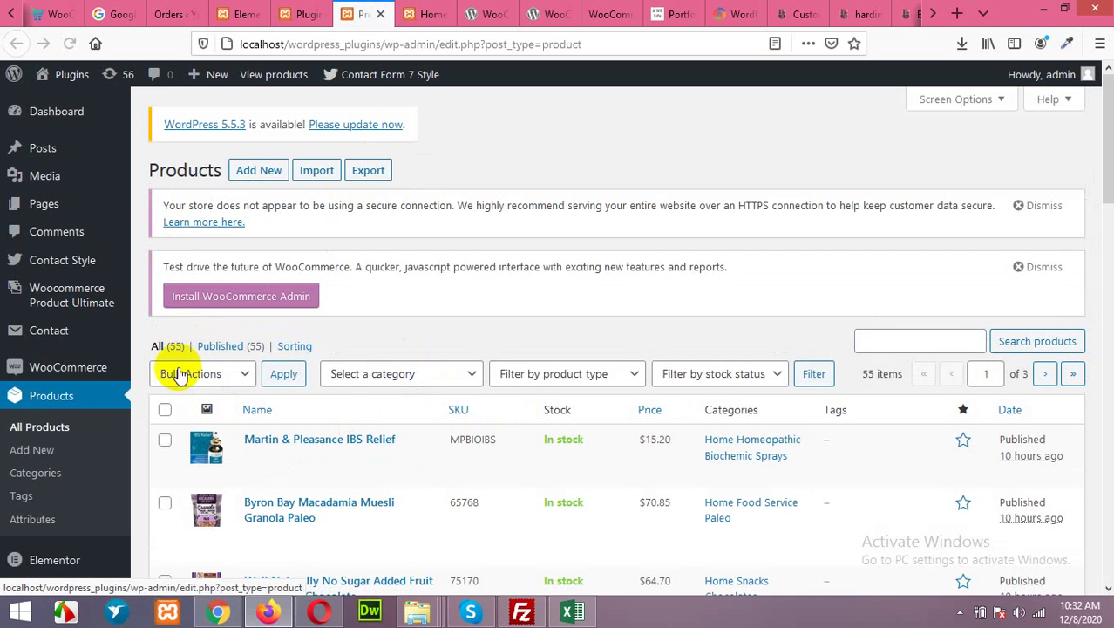
left_click(295, 24)
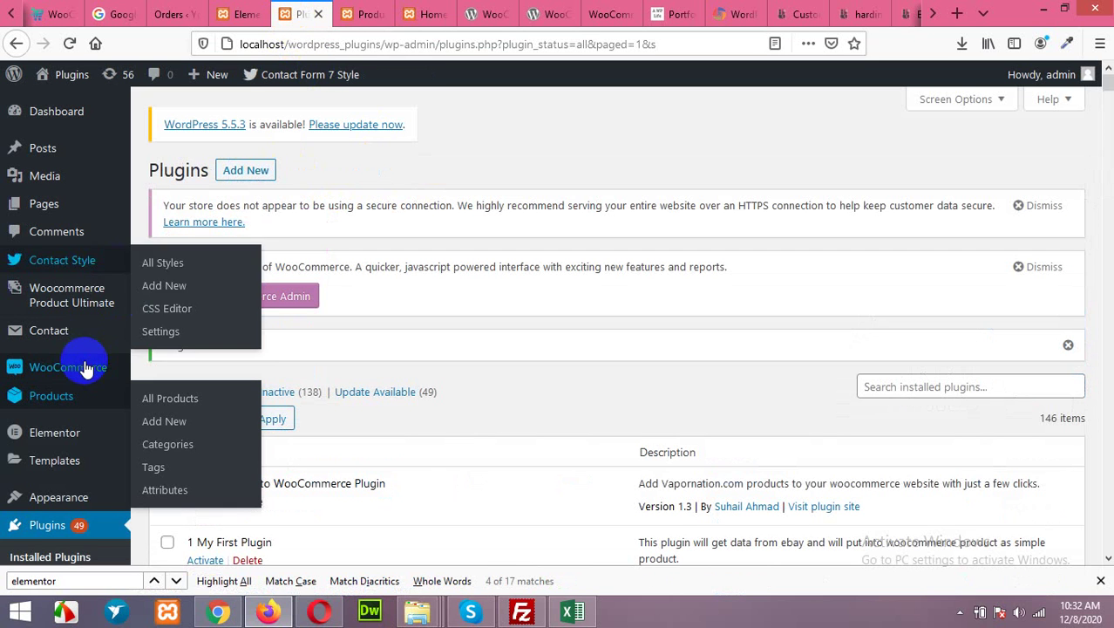
mouse_move(72, 301)
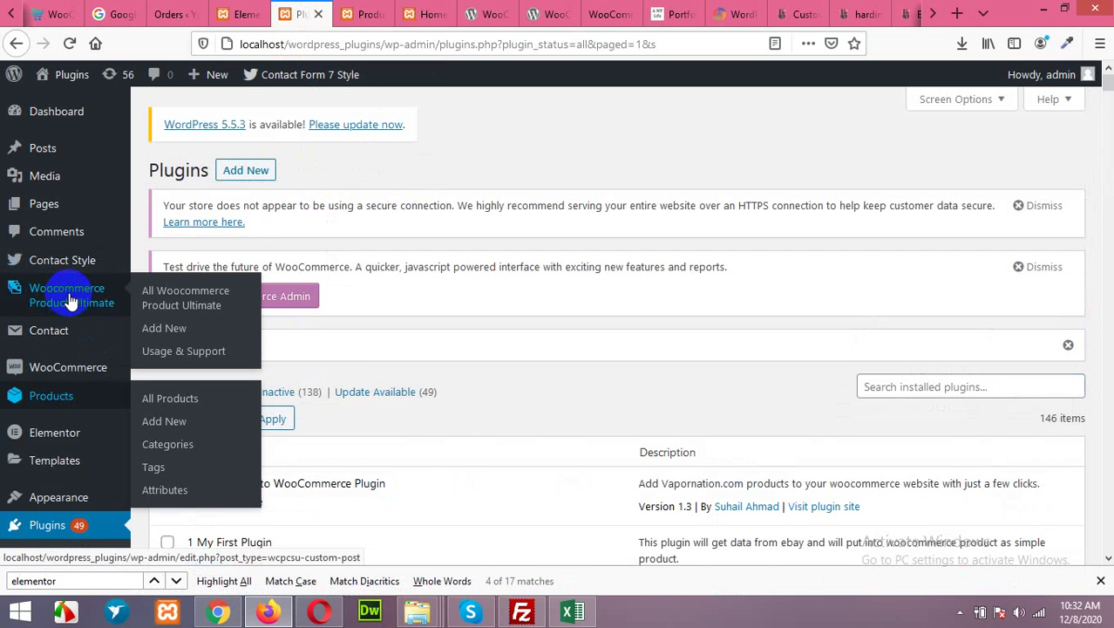
left_click(53, 299)
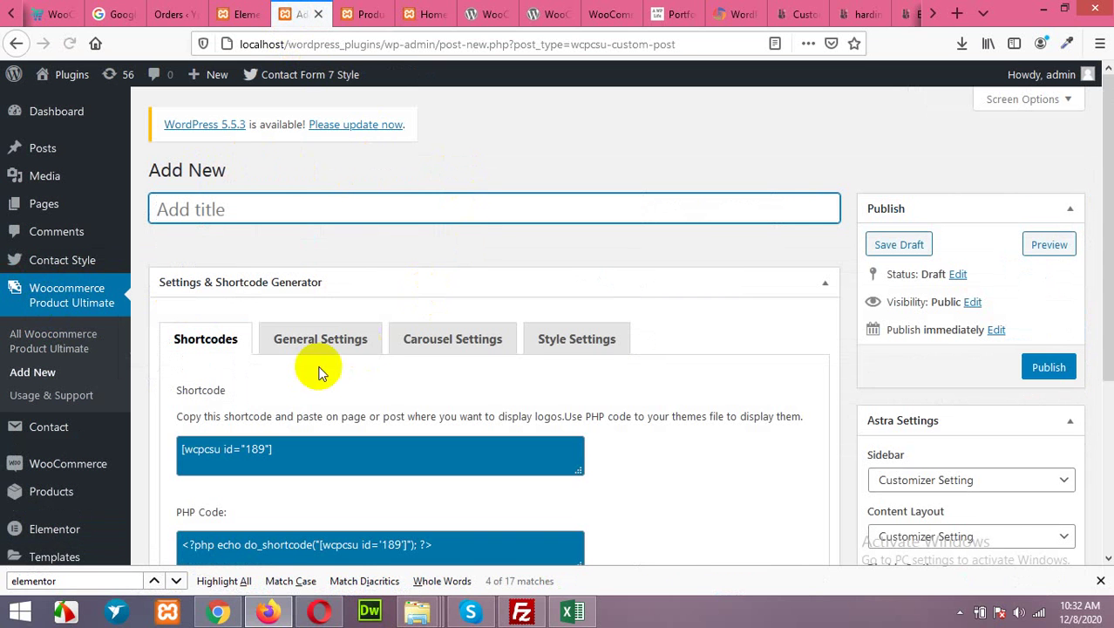
Title the new item 'Homepage Featured Products' with a capital P and publish it, keeping shortcode [wcpcsu id="189"].
left_click(202, 208)
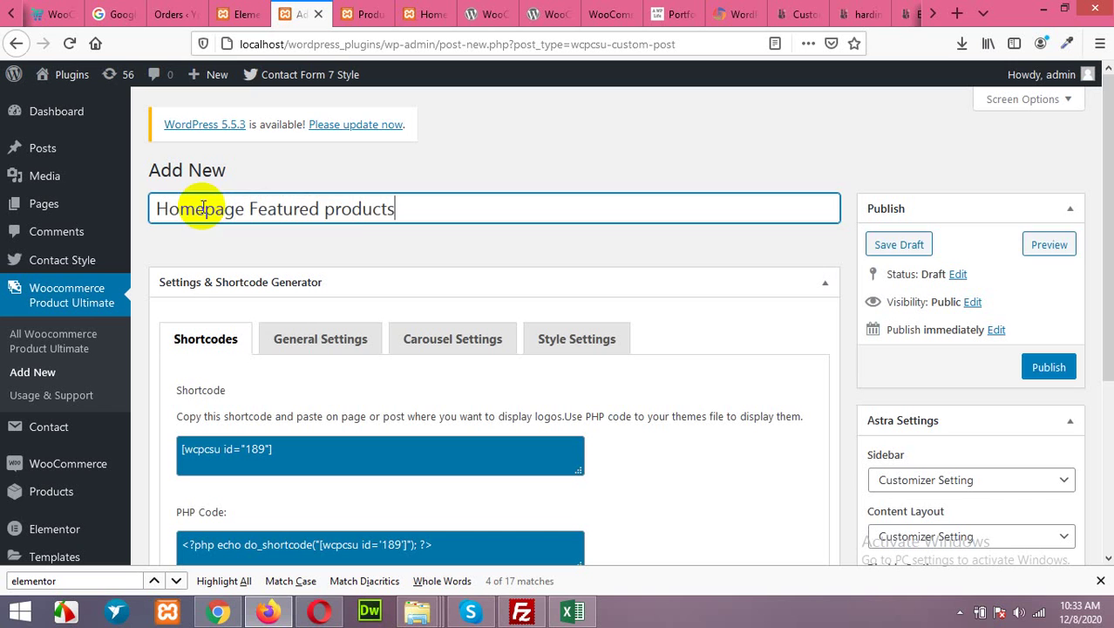
left_click_drag(324, 210, 335, 209)
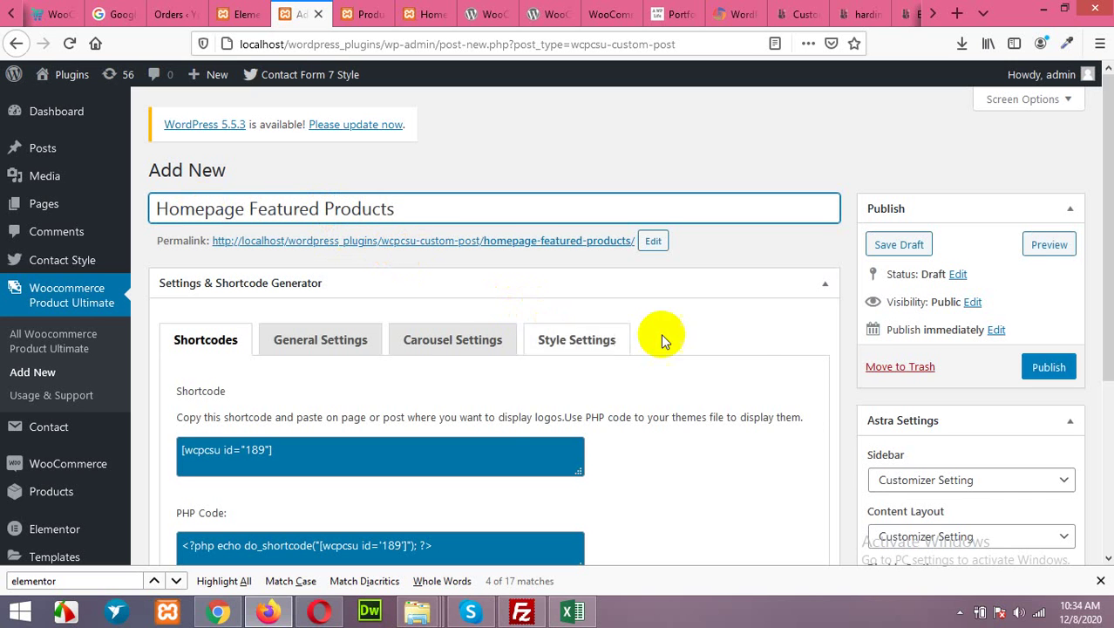
left_click(1048, 368)
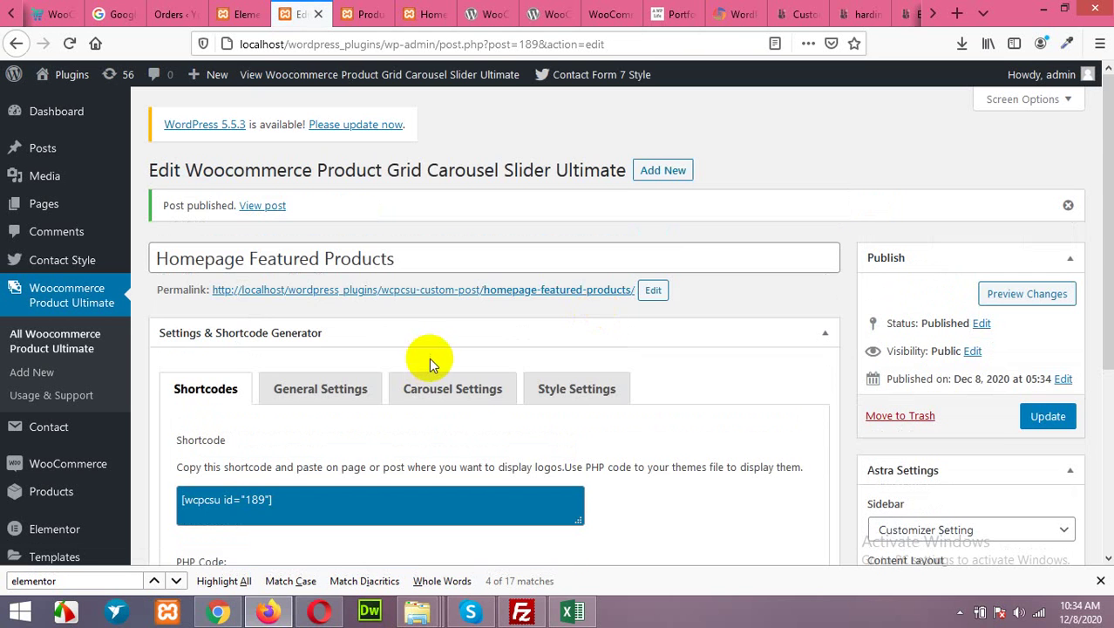
In General Settings keep the Carousel layout, change Total Products to Display from 12 to 6, and update.
scroll(429, 357, "down", 1)
scroll(432, 356, "down", 2)
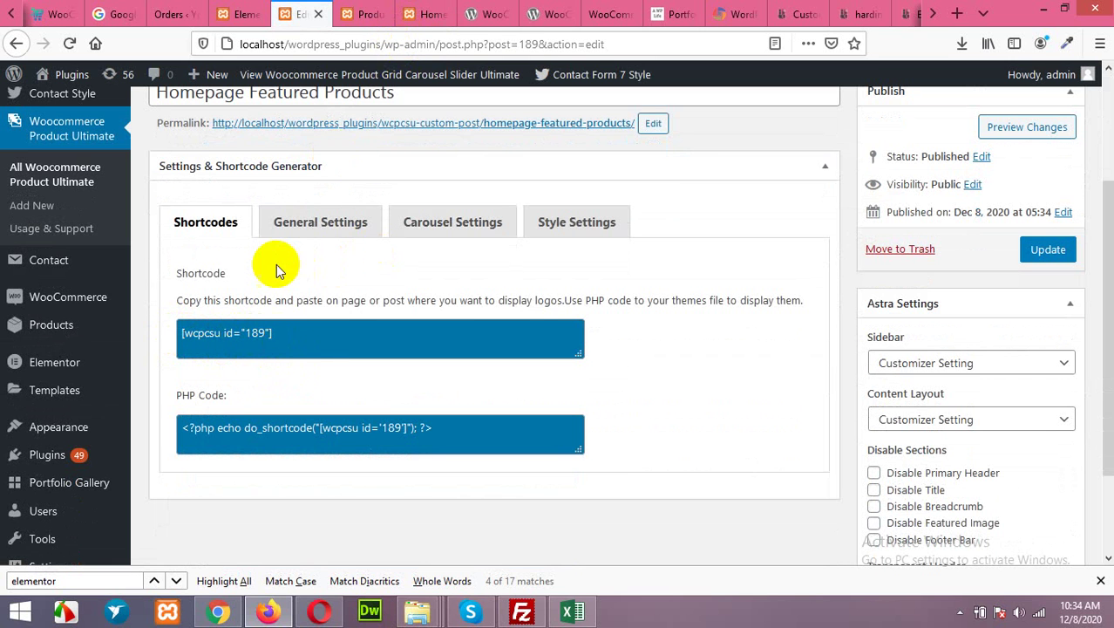
left_click(307, 228)
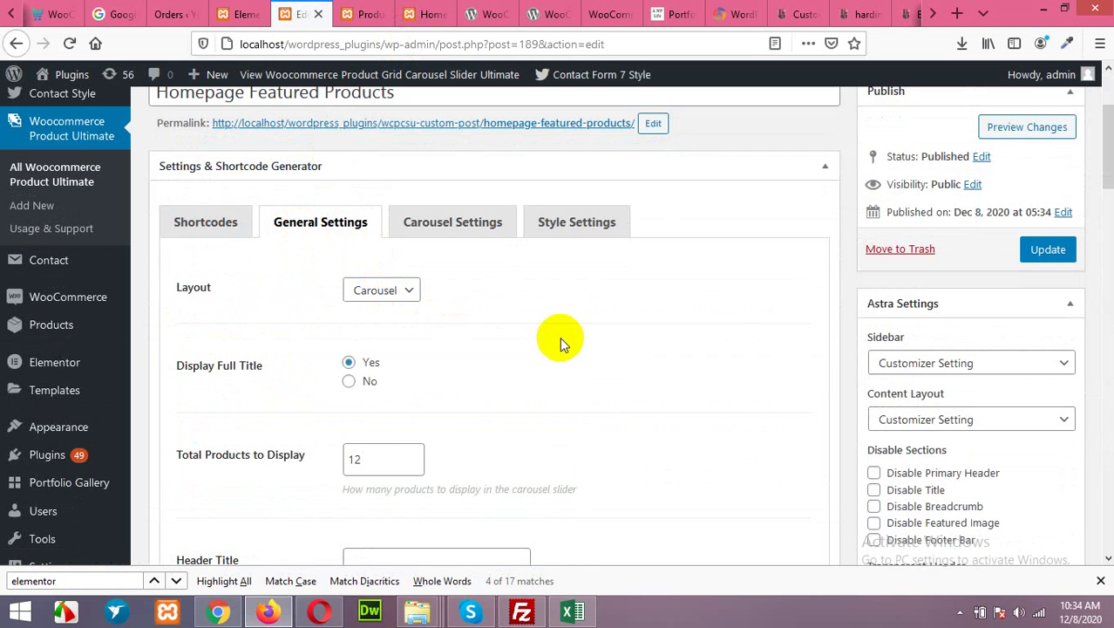
left_click(395, 293)
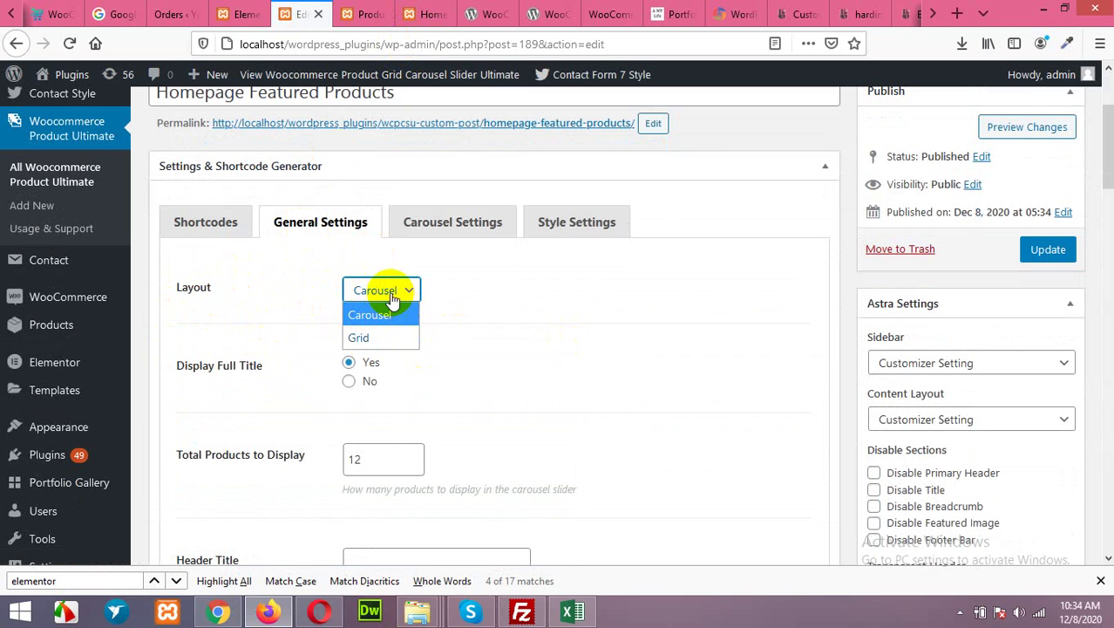
left_click(488, 303)
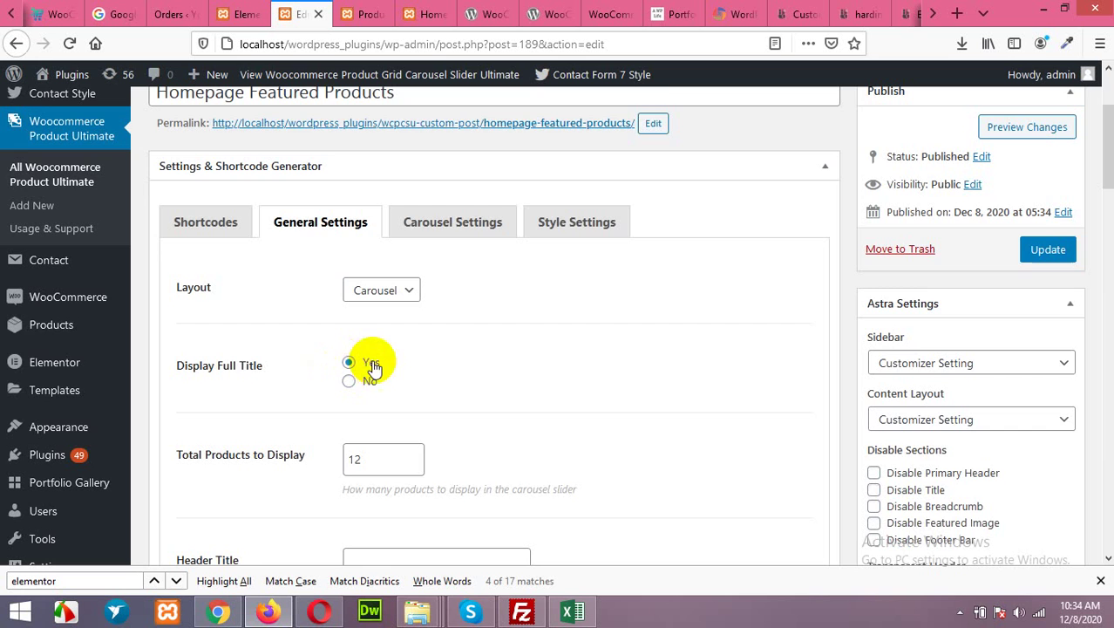
scroll(520, 229, "down", 2)
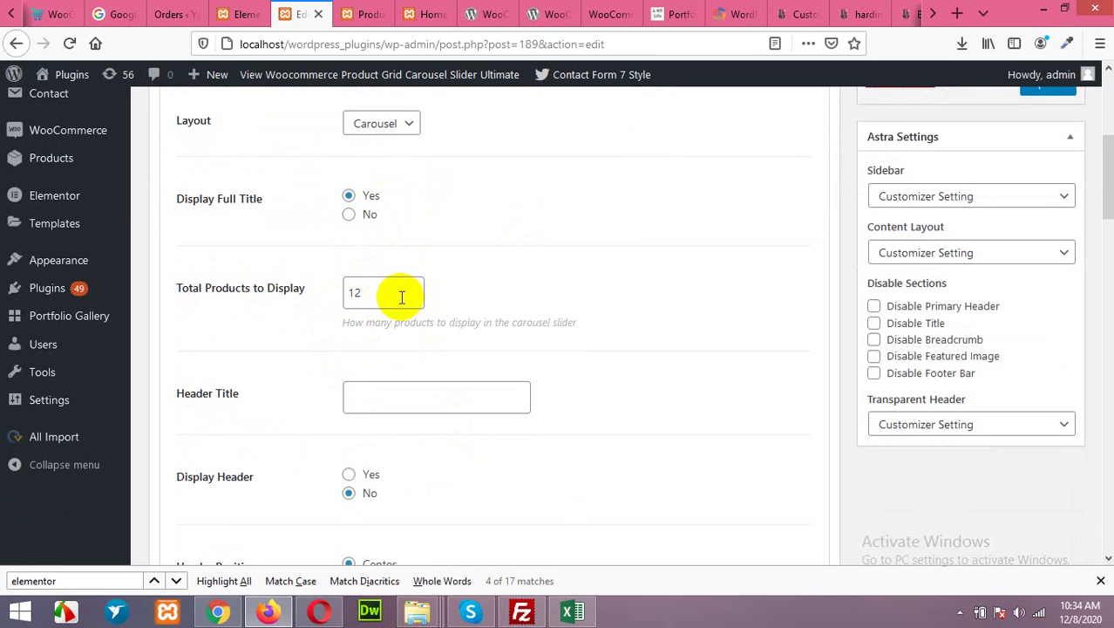
double_click(366, 294)
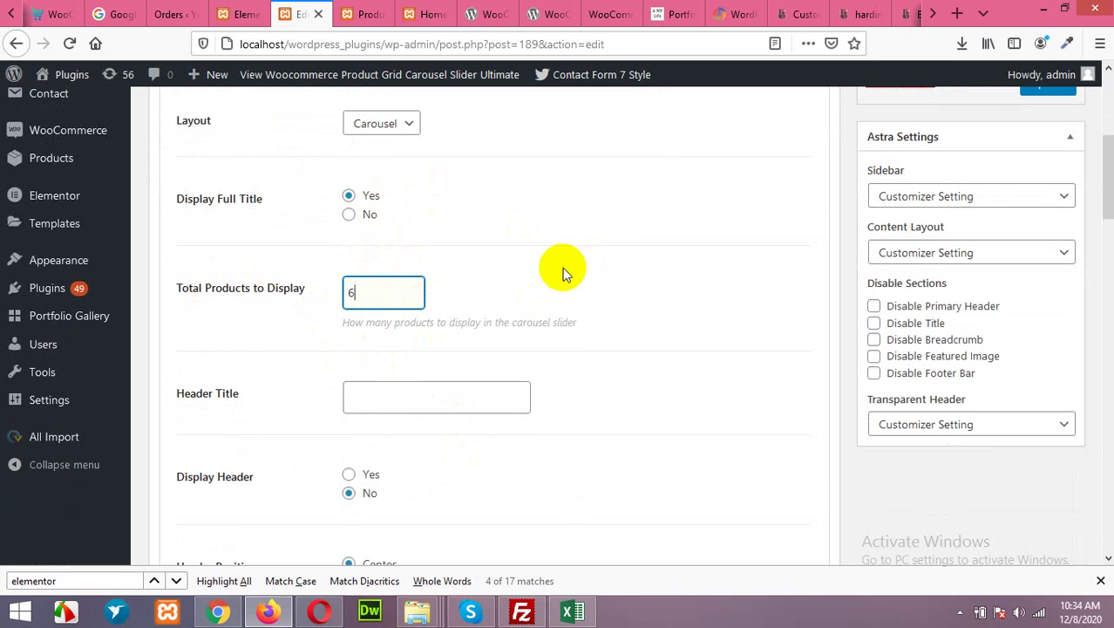
scroll(579, 296, "down", 2)
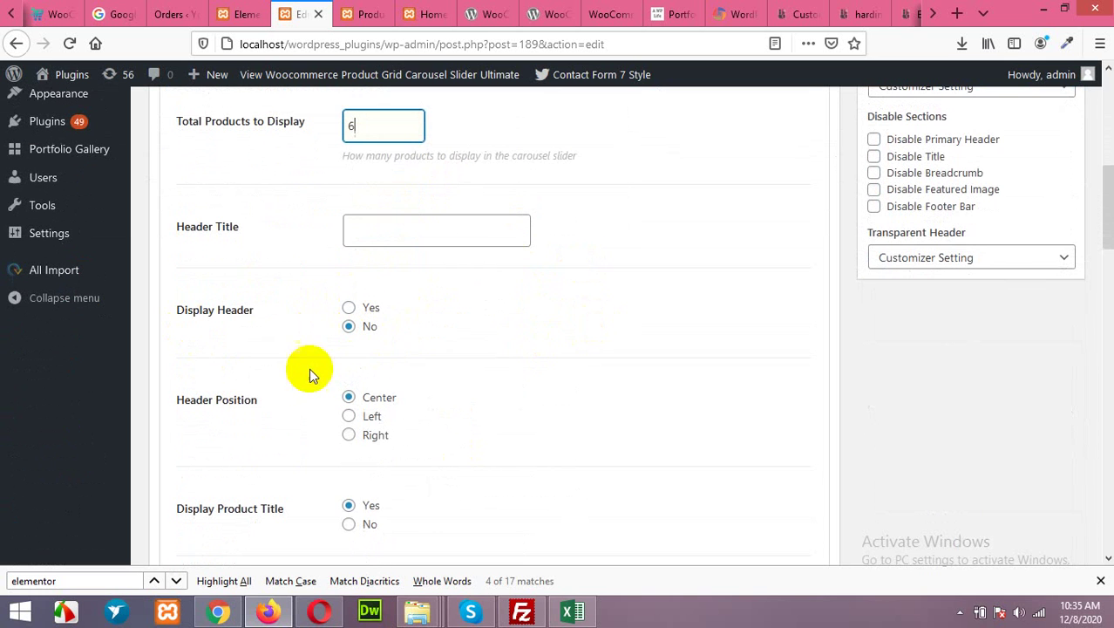
scroll(308, 368, "down", 1)
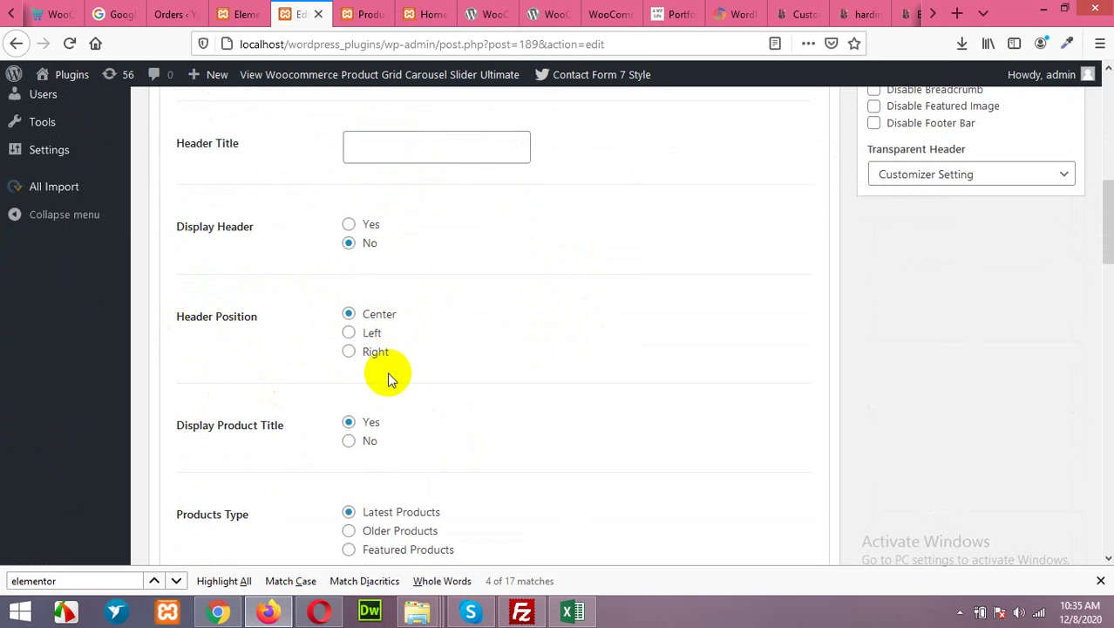
scroll(391, 410, "down", 4)
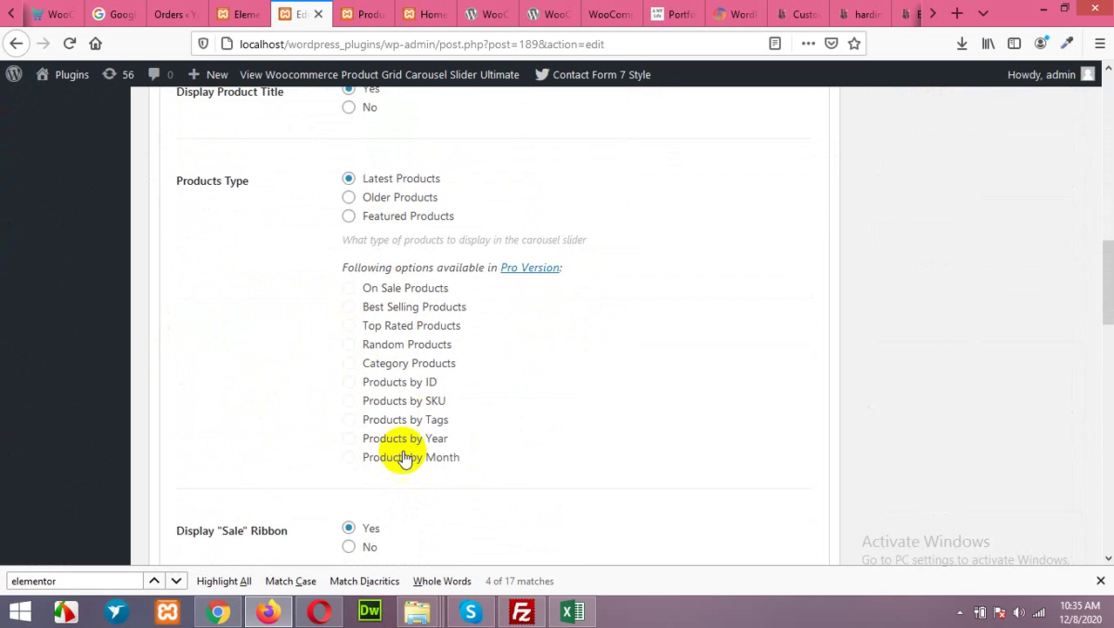
scroll(403, 459, "up", 10)
left_click(1043, 250)
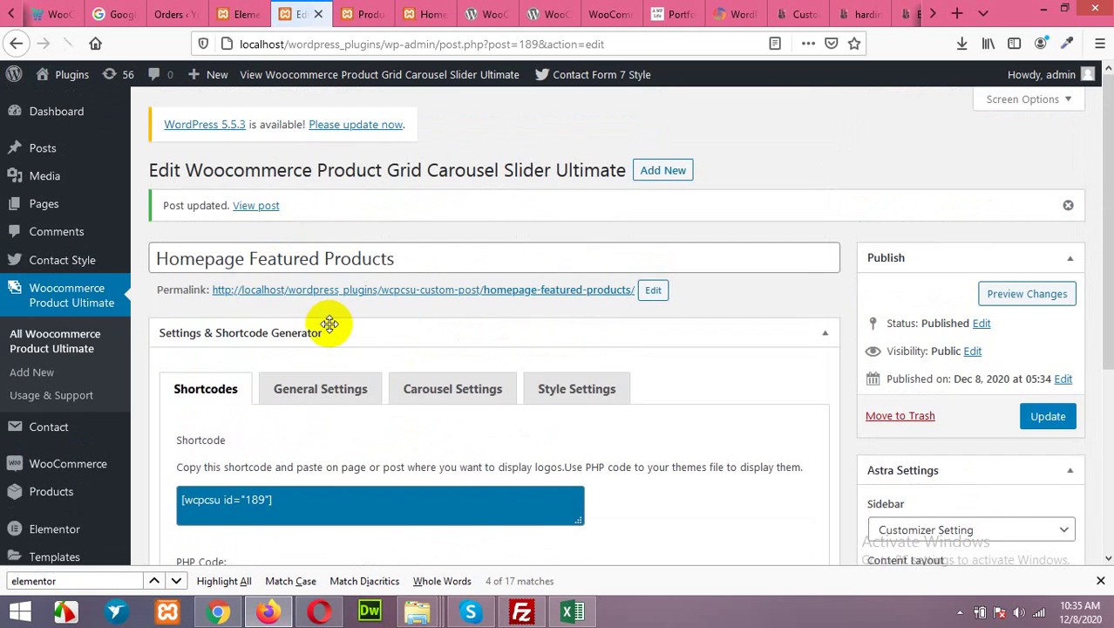
Copy the slider's shortcode [wcpcsu id="189"] and go back to the Elementor homepage editor.
scroll(330, 319, "down", 2)
left_click(281, 334)
key("ctrl+c")
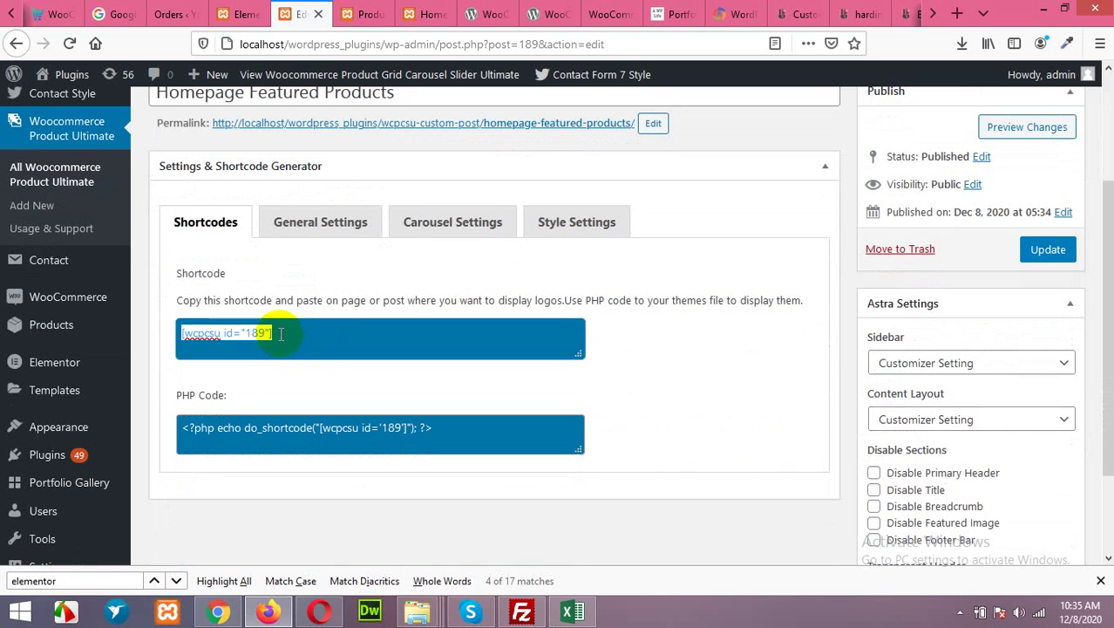
right_click(250, 333)
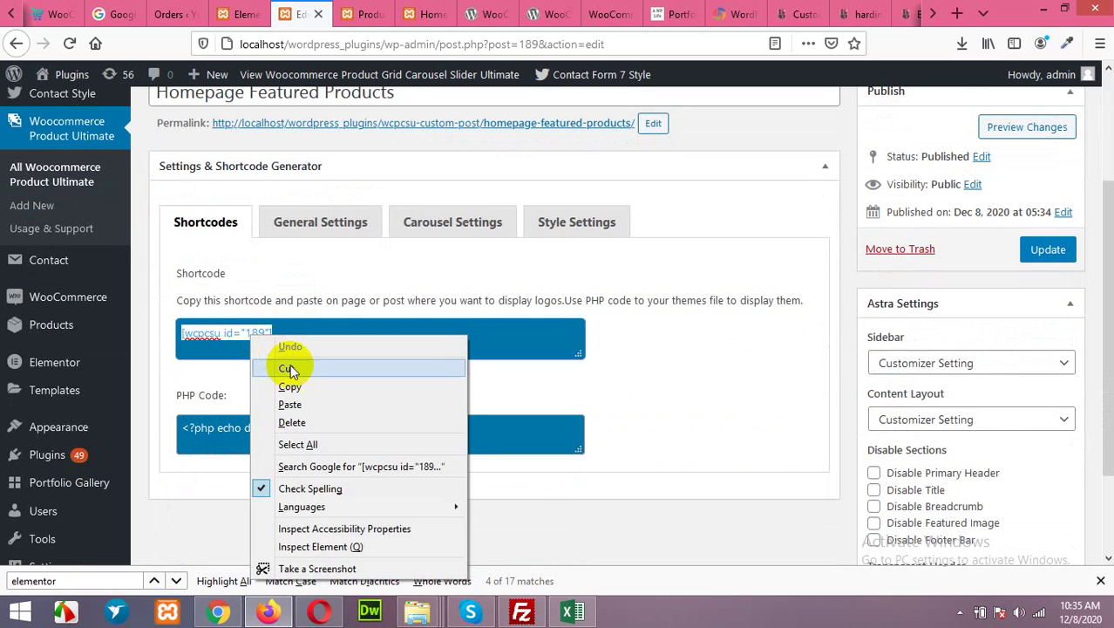
left_click(296, 388)
left_click(375, 8)
left_click(417, 8)
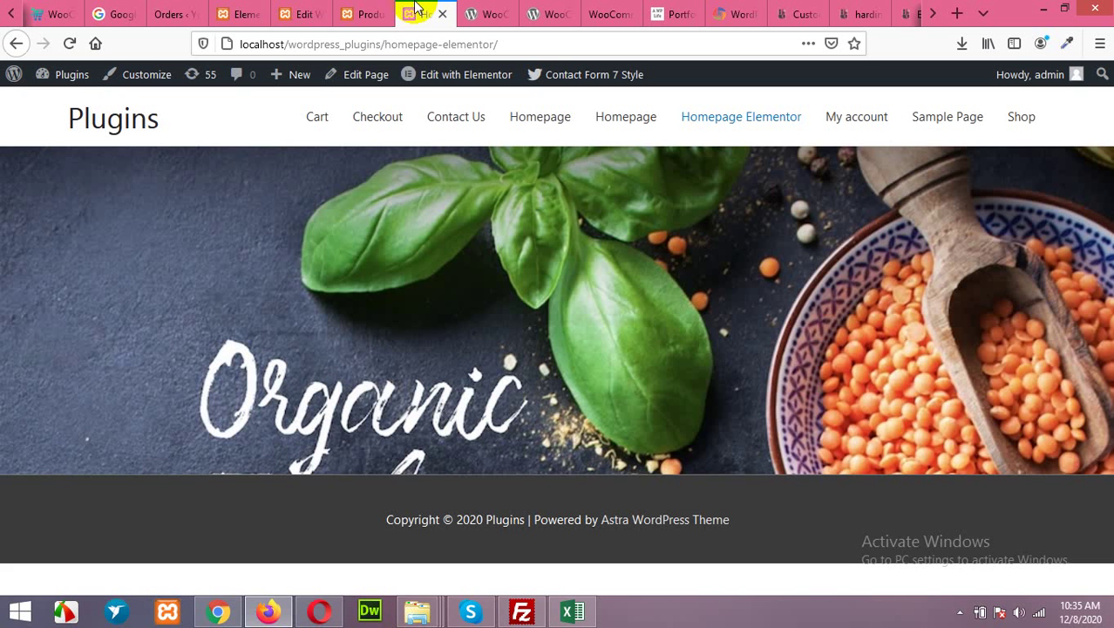
left_click(304, 14)
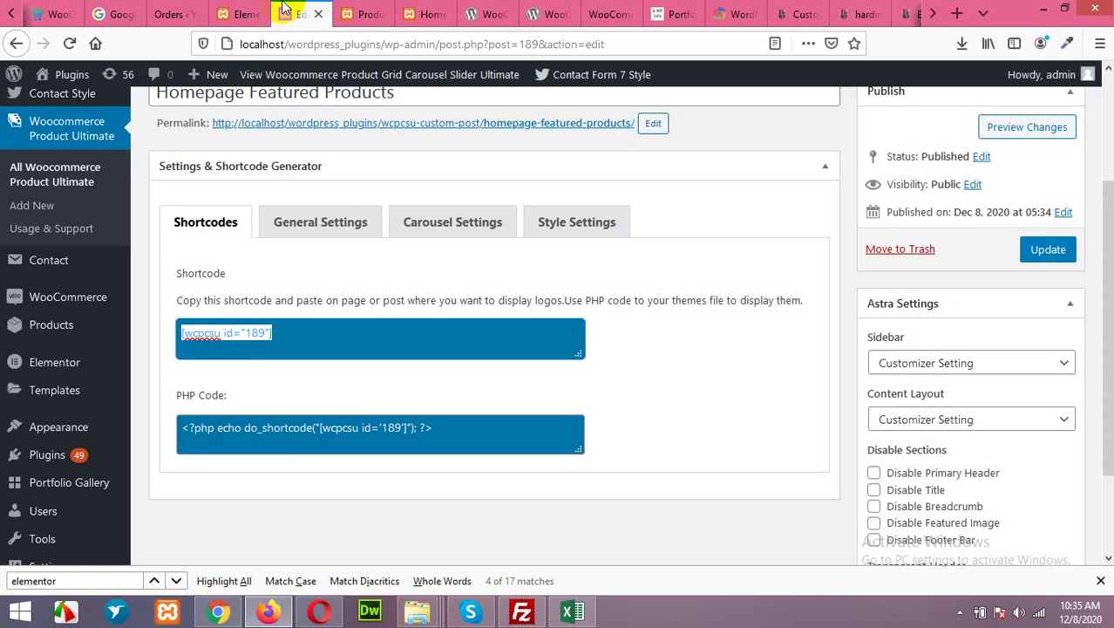
left_click(252, 11)
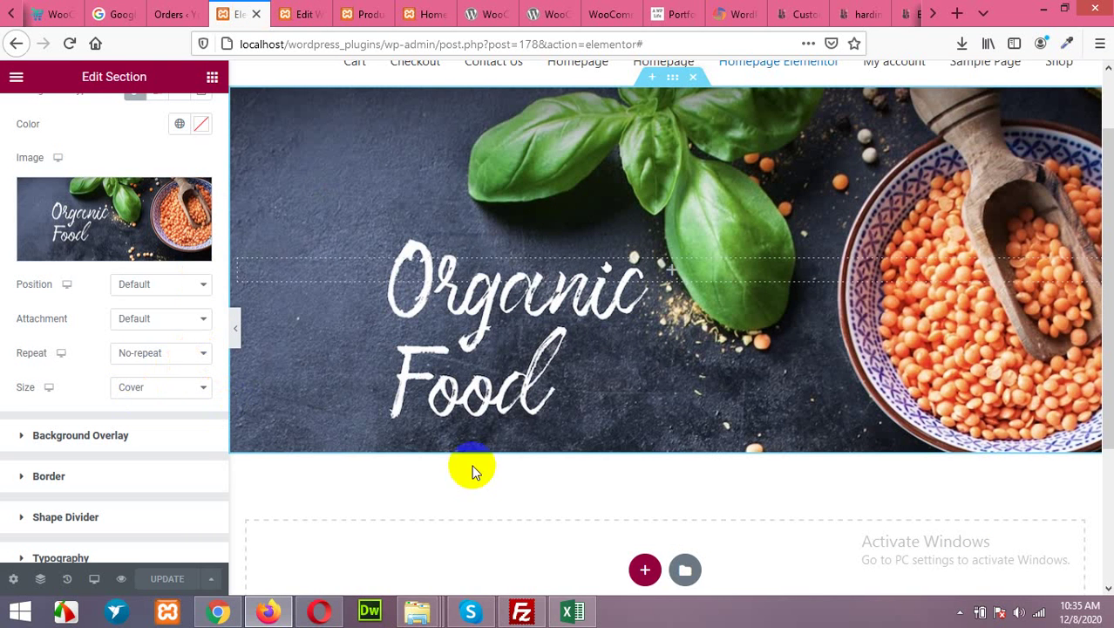
Add a new single-column section below the Organic Food banner.
left_click(647, 569)
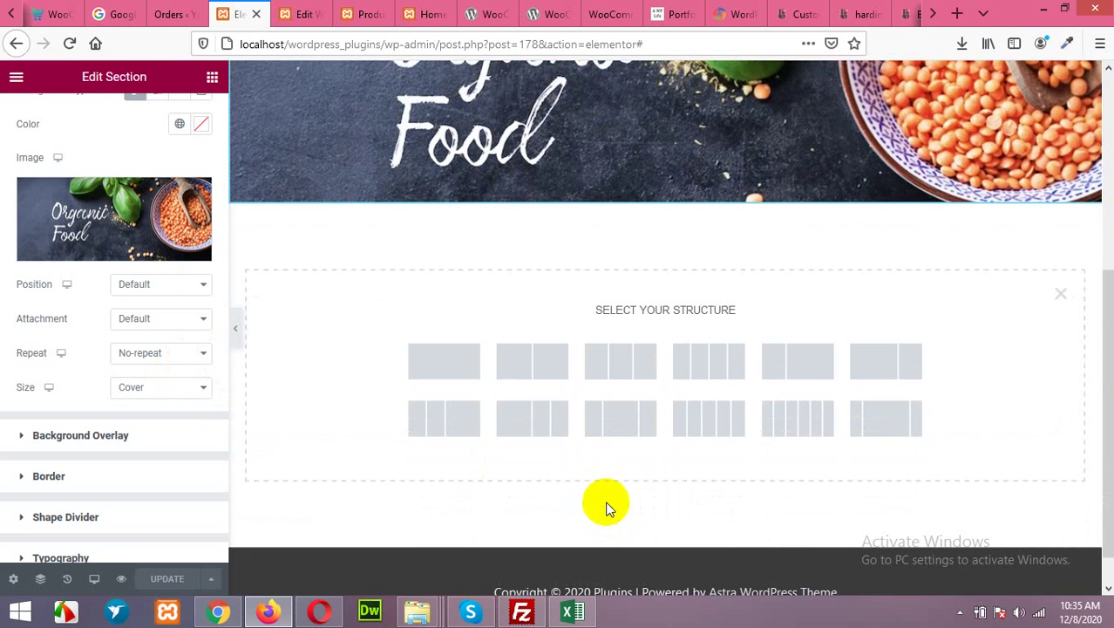
left_click(456, 365)
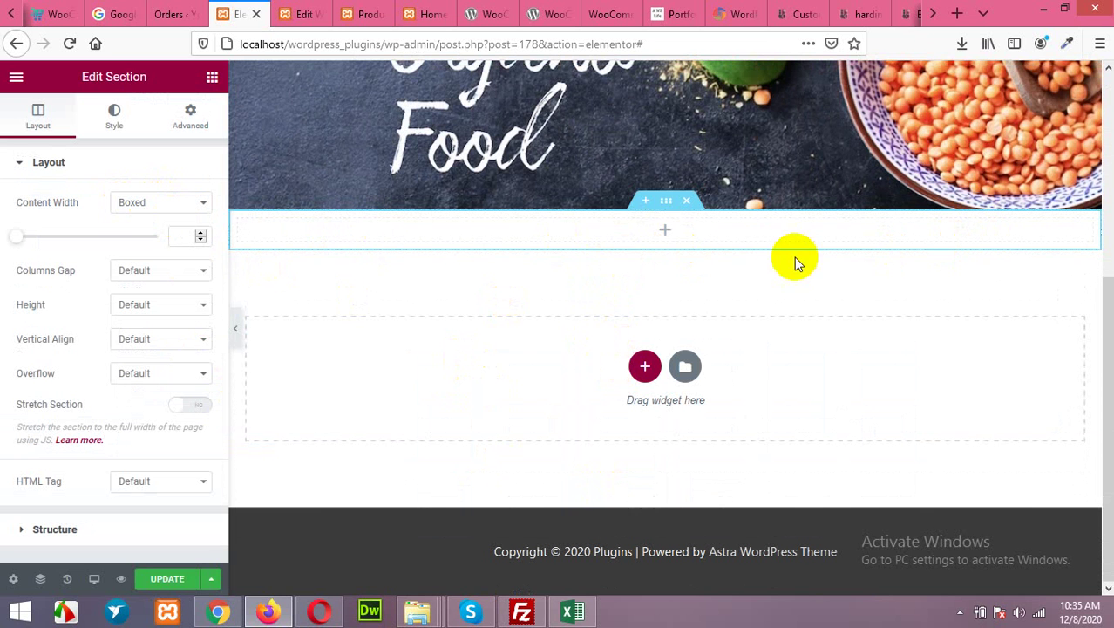
left_click(663, 231)
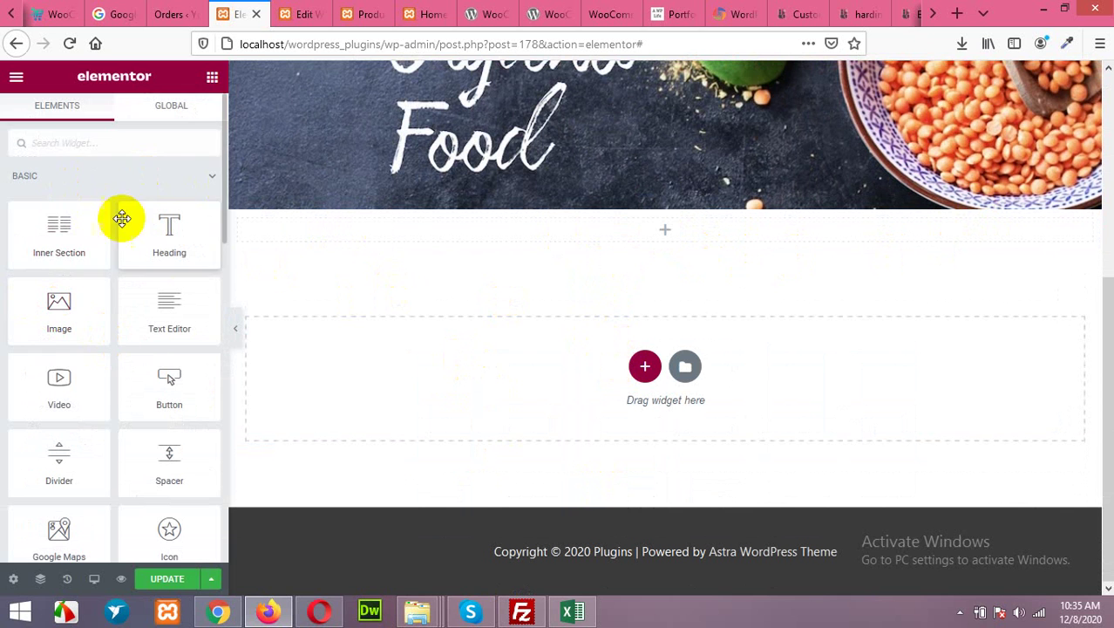
Place a Shortcode widget in the section, paste [wcpcsu id="189"], and apply it.
scroll(92, 282, "down", 8)
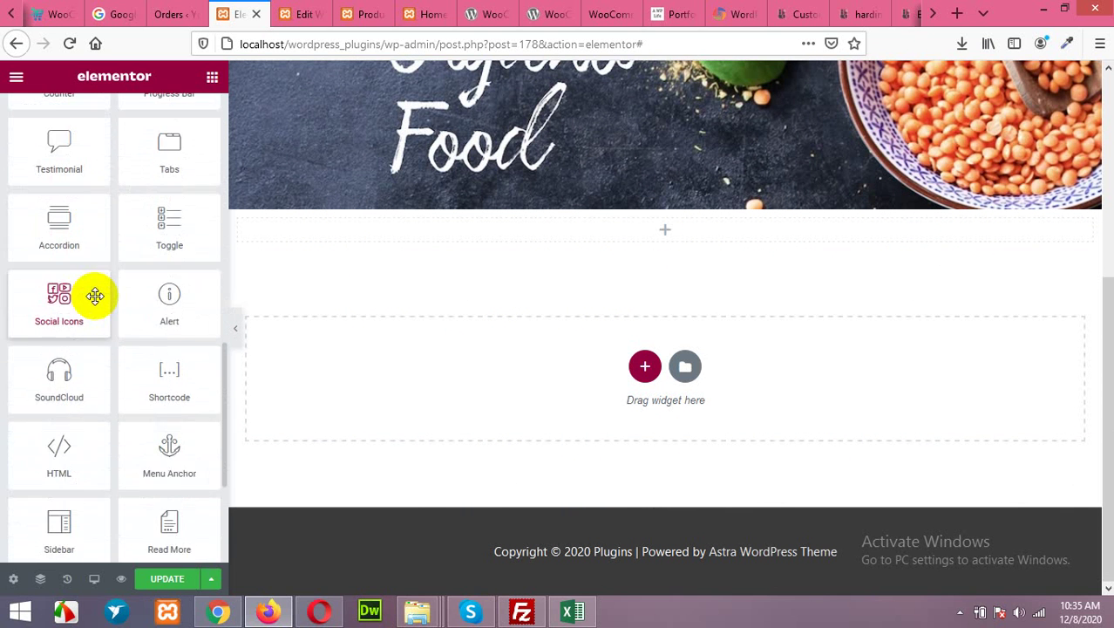
scroll(94, 296, "down", 1)
scroll(76, 262, "down", 1)
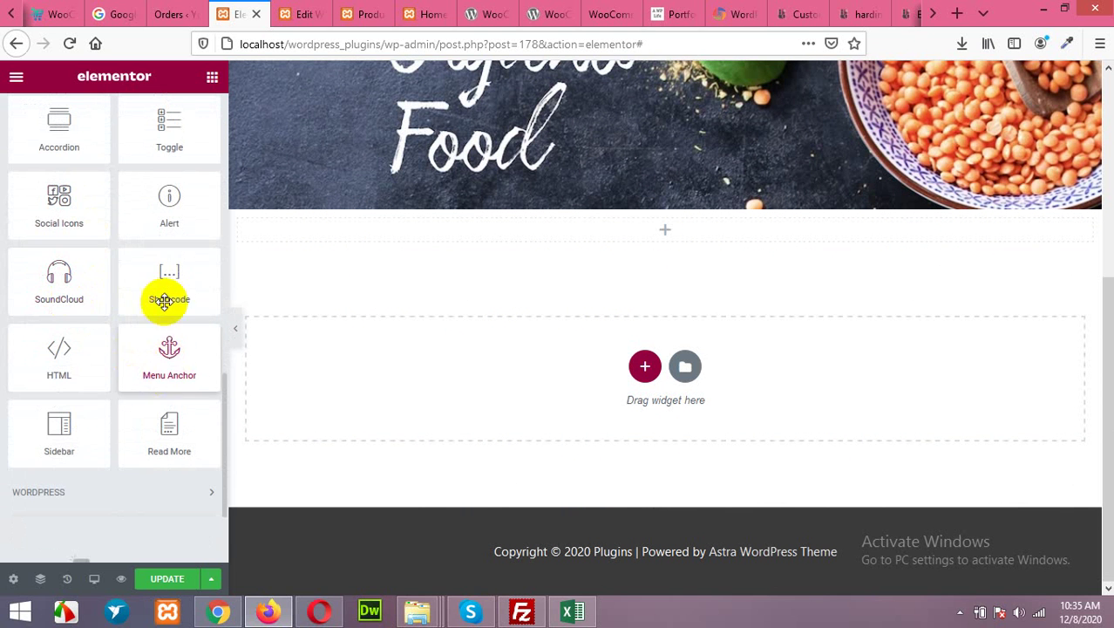
left_click_drag(164, 300, 672, 228)
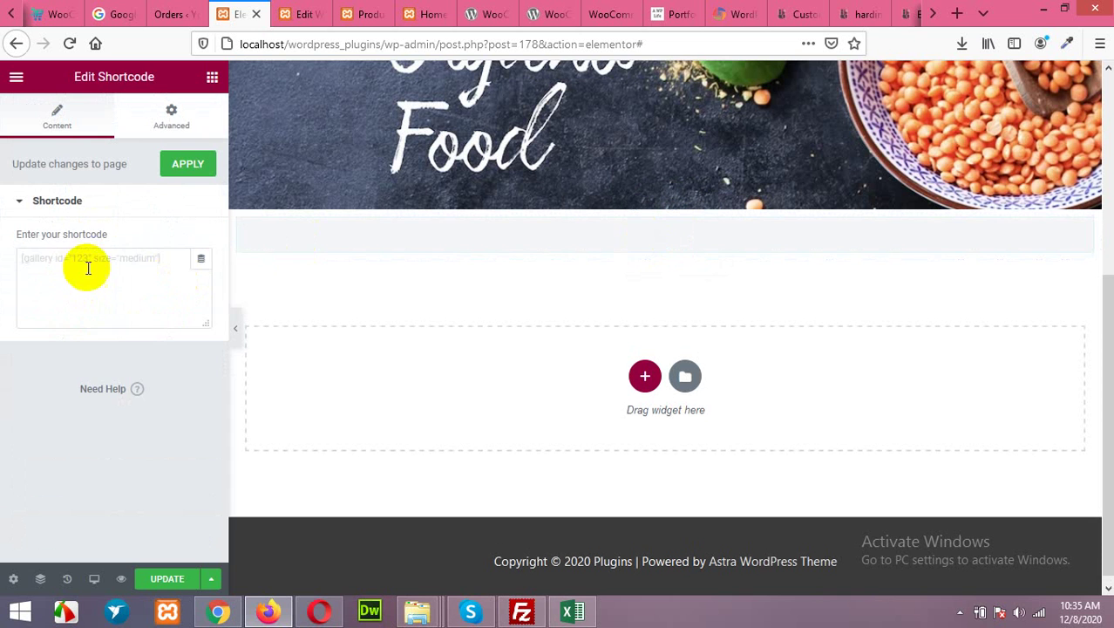
right_click(83, 261)
left_click(125, 331)
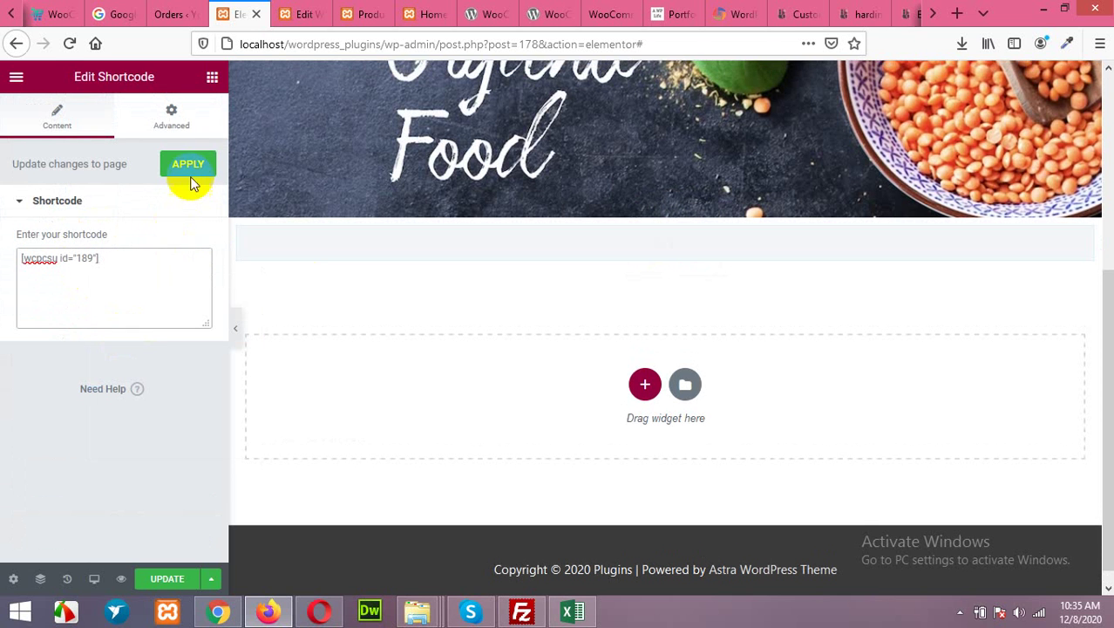
left_click(189, 170)
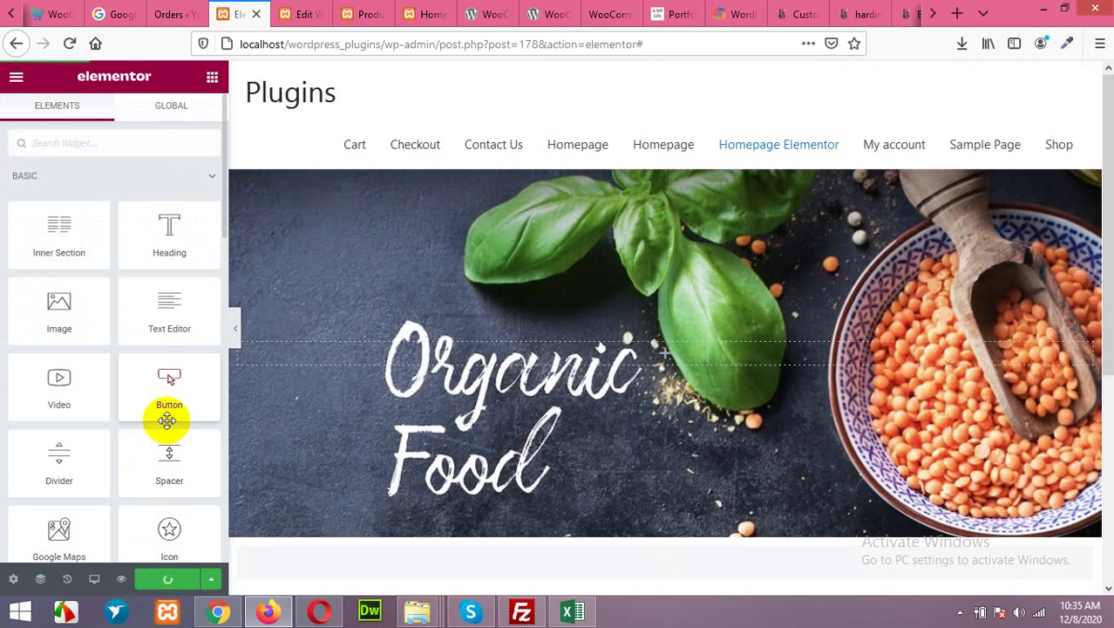
Switch to the live homepage to view the new product carousel below the banner.
scroll(323, 423, "down", 3)
scroll(322, 419, "down", 1)
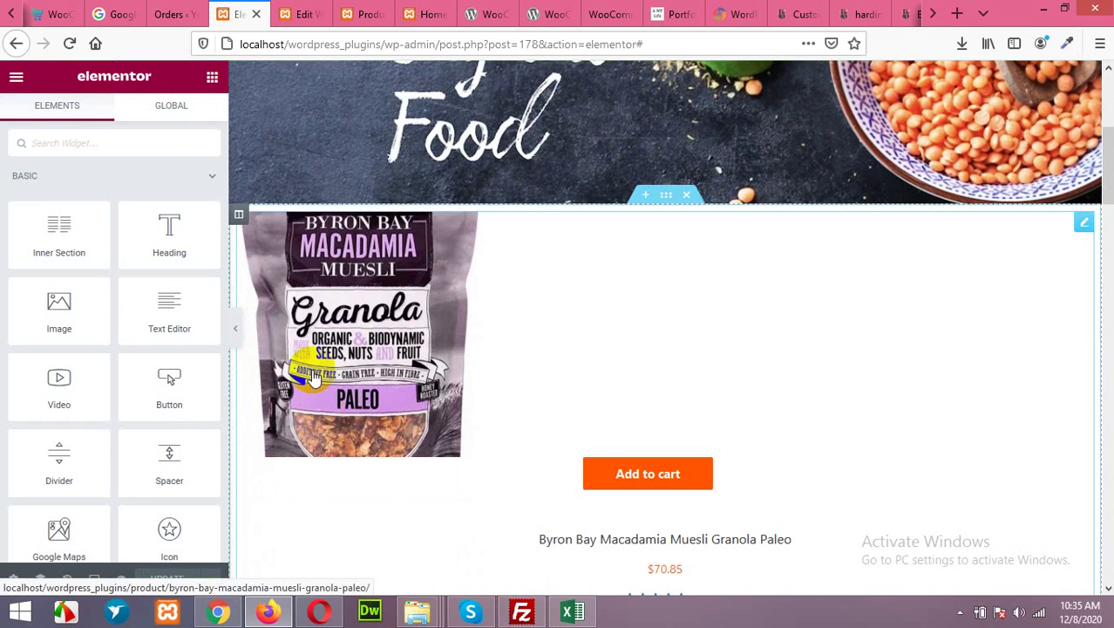
scroll(345, 290, "down", 3)
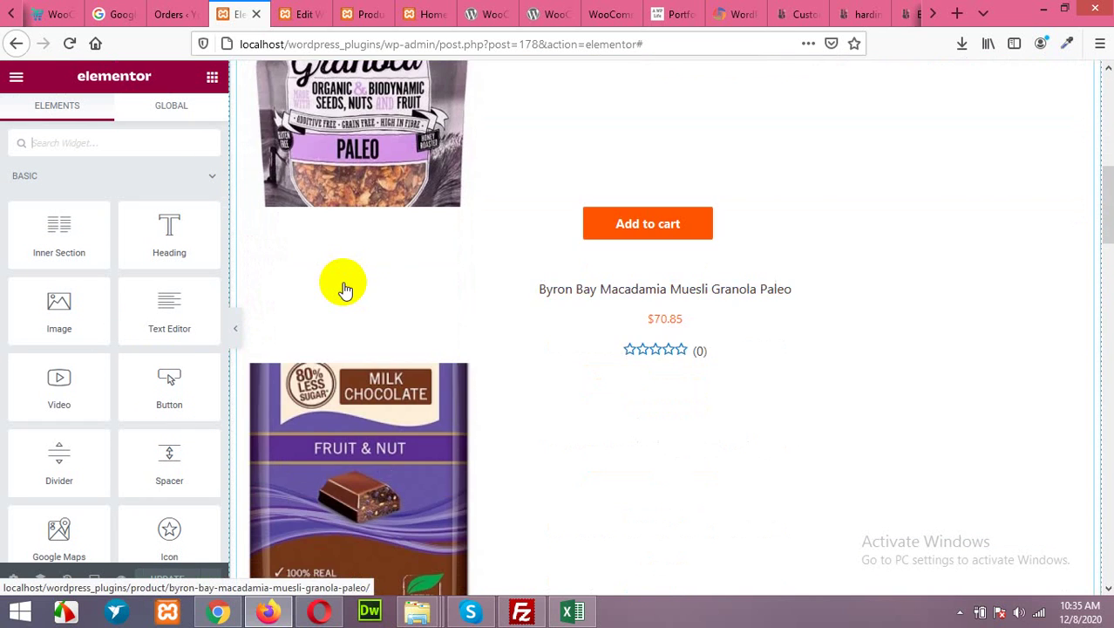
scroll(346, 289, "up", 3)
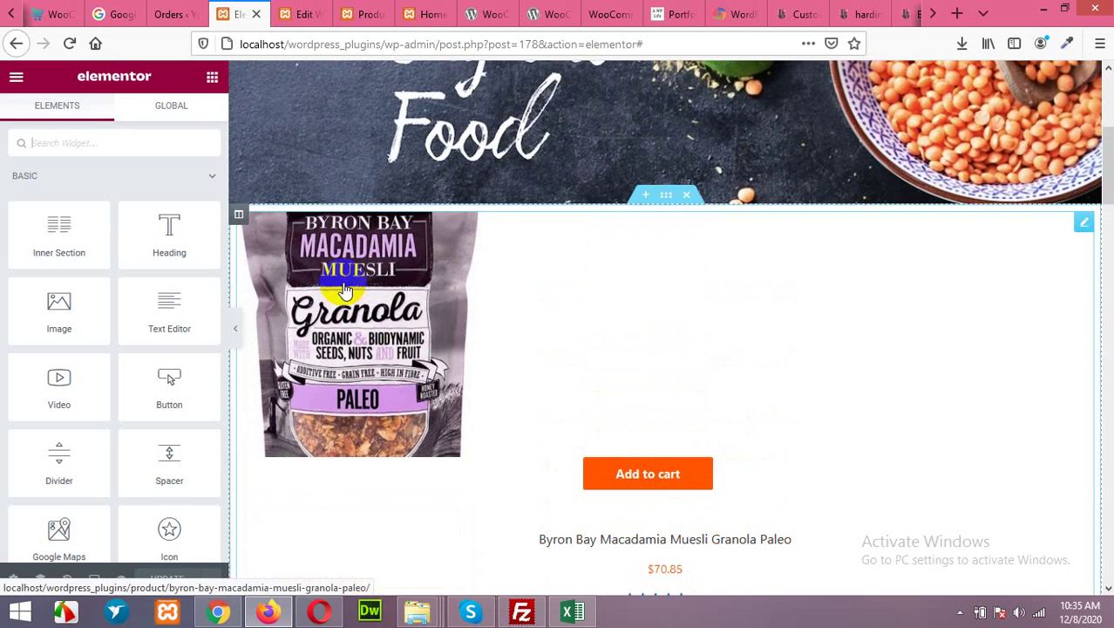
left_click(366, 14)
left_click(426, 14)
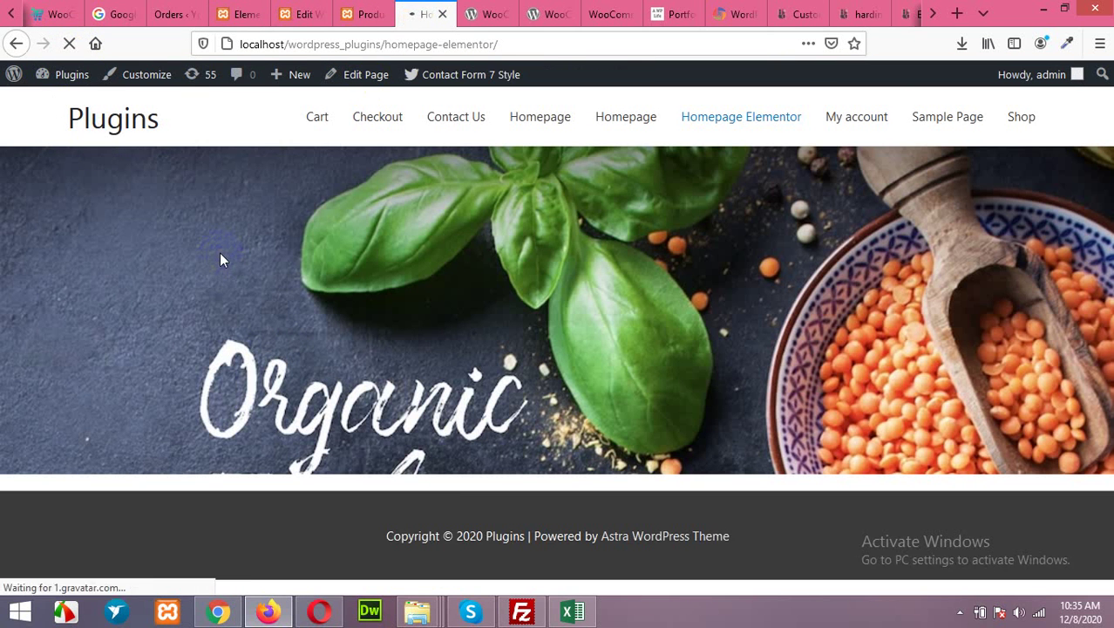
Browse the carousel forward and back with its next and previous arrows.
scroll(294, 282, "down", 3)
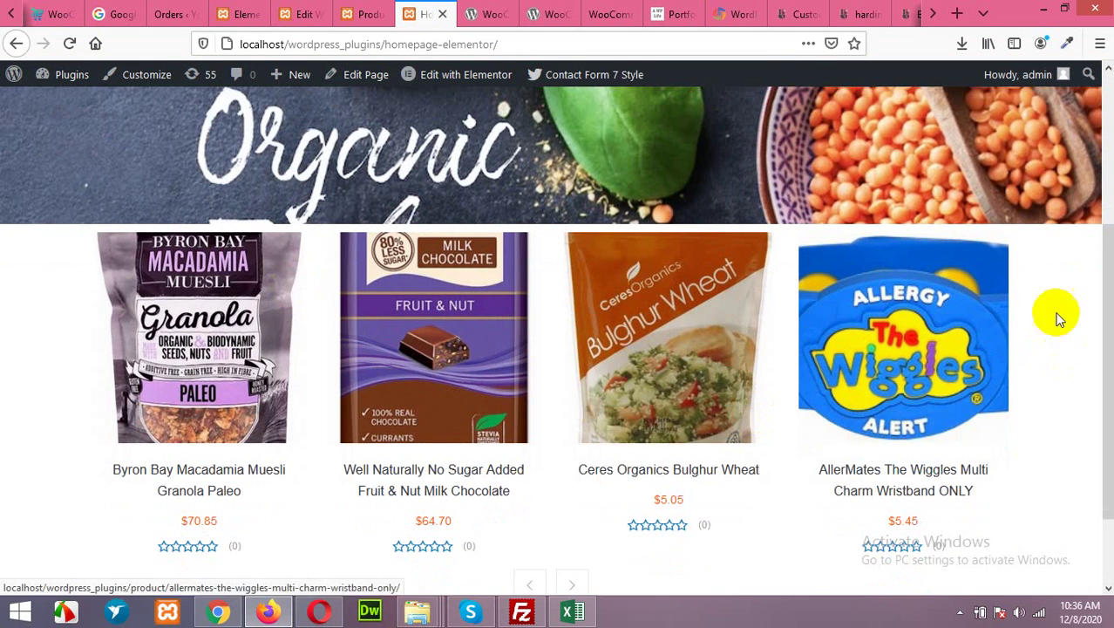
scroll(497, 449, "down", 1)
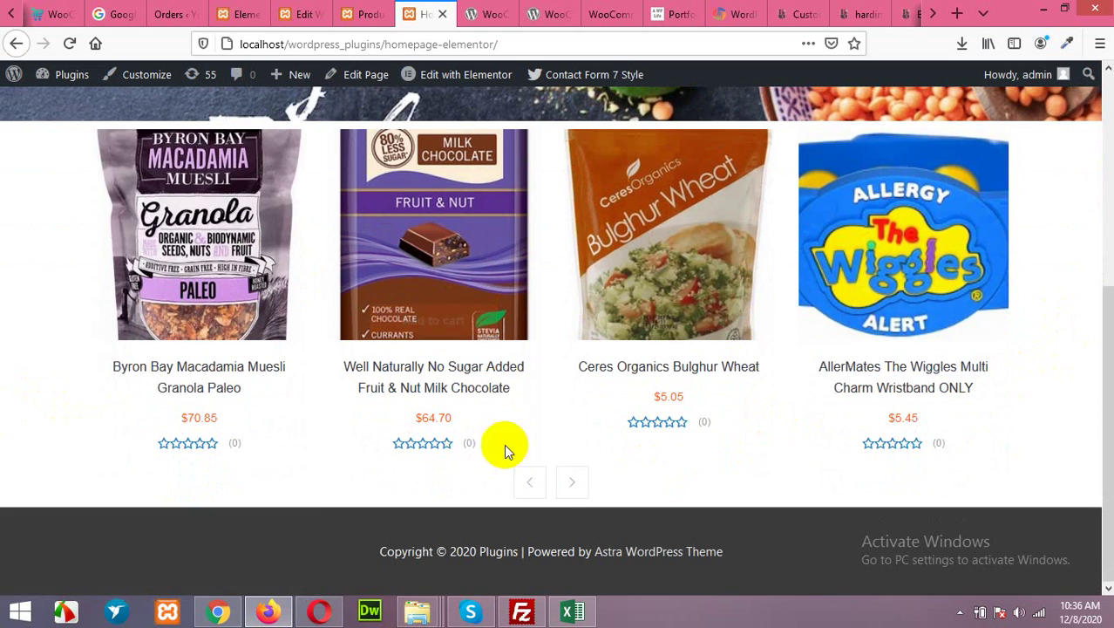
left_click(565, 485)
left_click(571, 484)
scroll(471, 480, "up", 1)
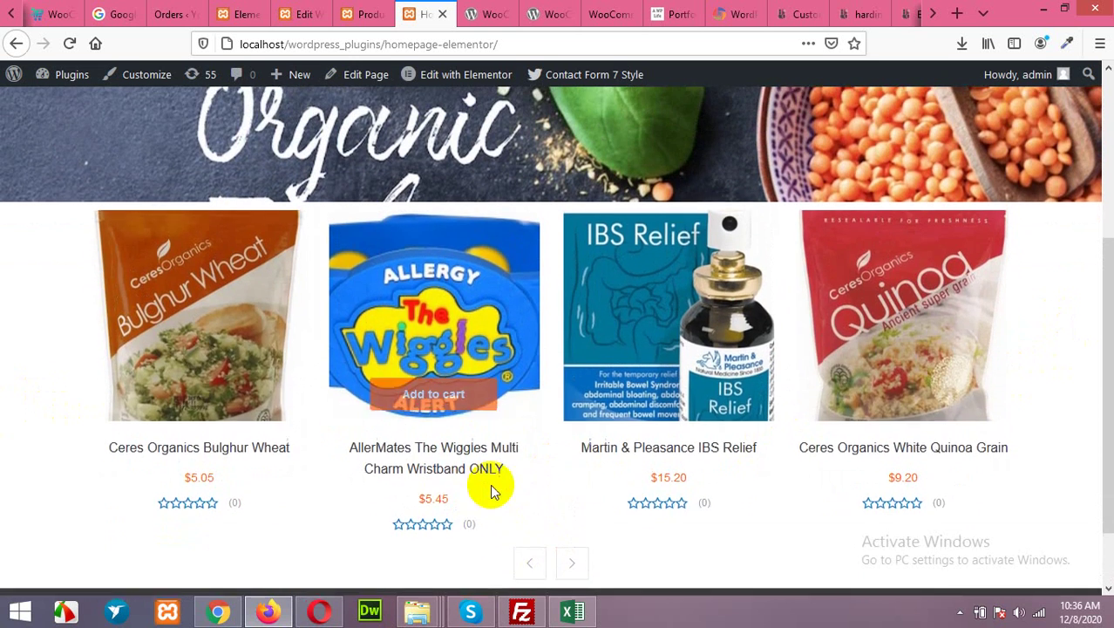
left_click(531, 567)
left_click(535, 566)
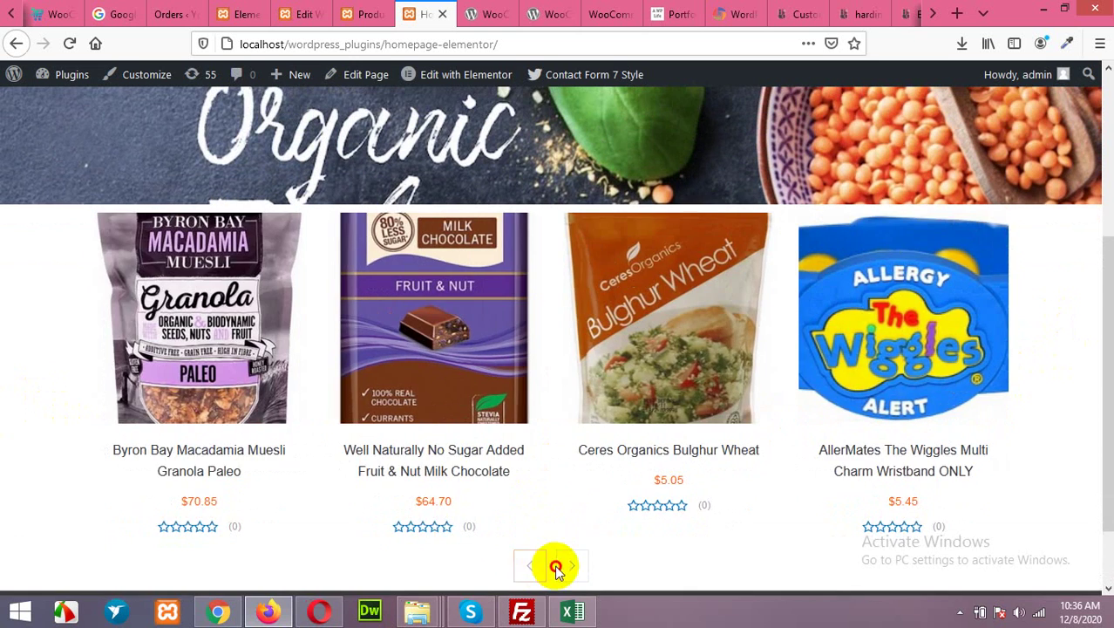
left_click(568, 567)
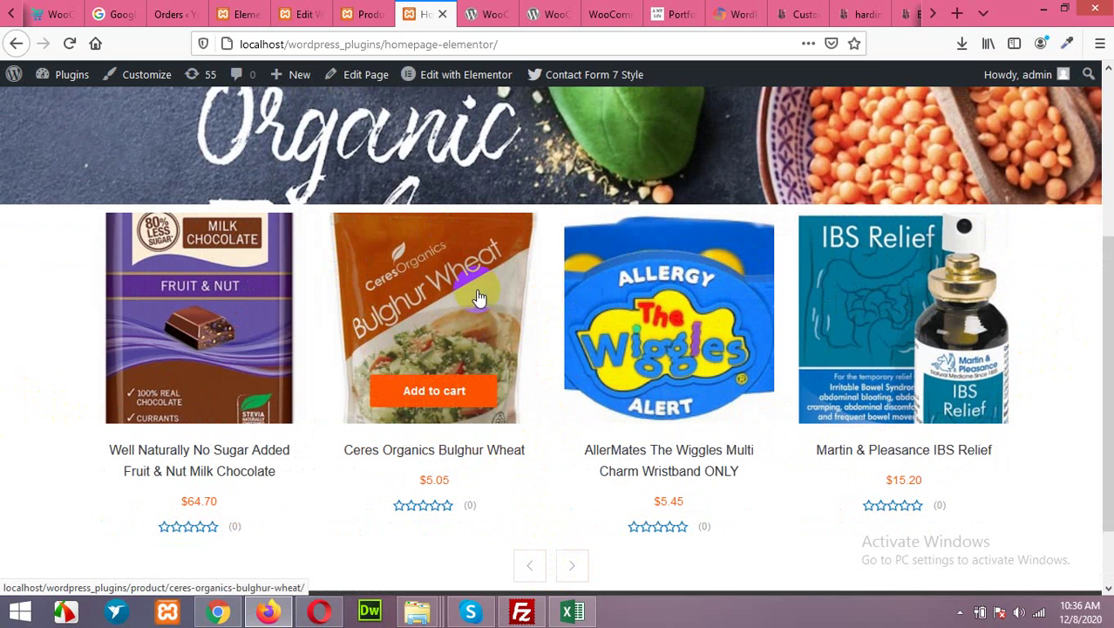
Add a centred H2 heading reading 'Featured Products' above the product carousel.
left_click(365, 13)
left_click(316, 12)
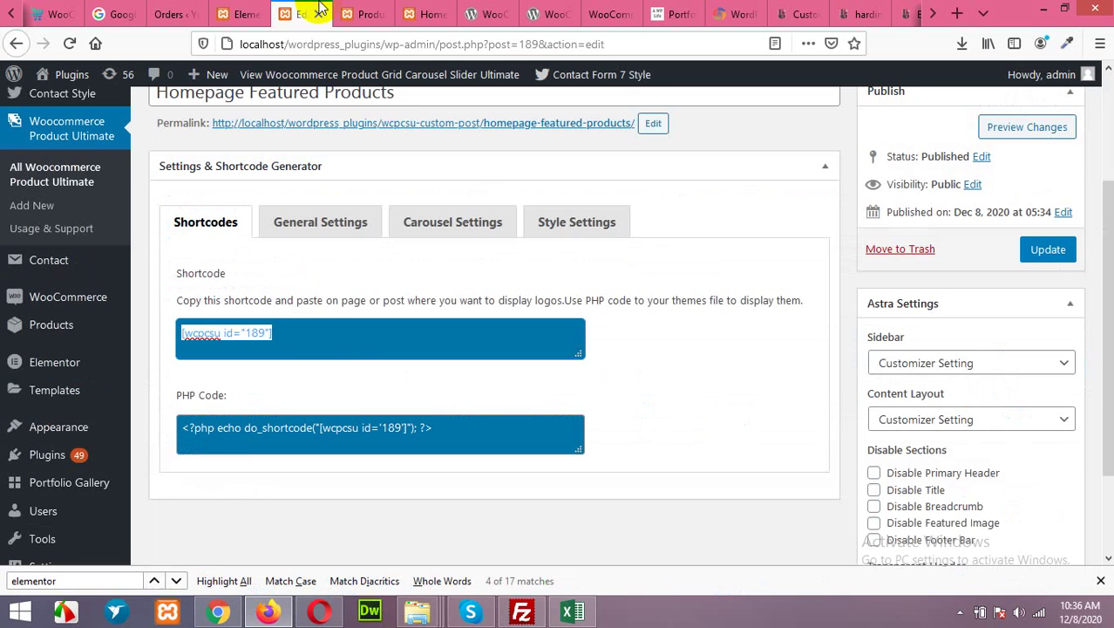
left_click(246, 13)
left_click_drag(168, 284, 662, 225)
left_click_drag(150, 222, 3, 234)
type("Fra")
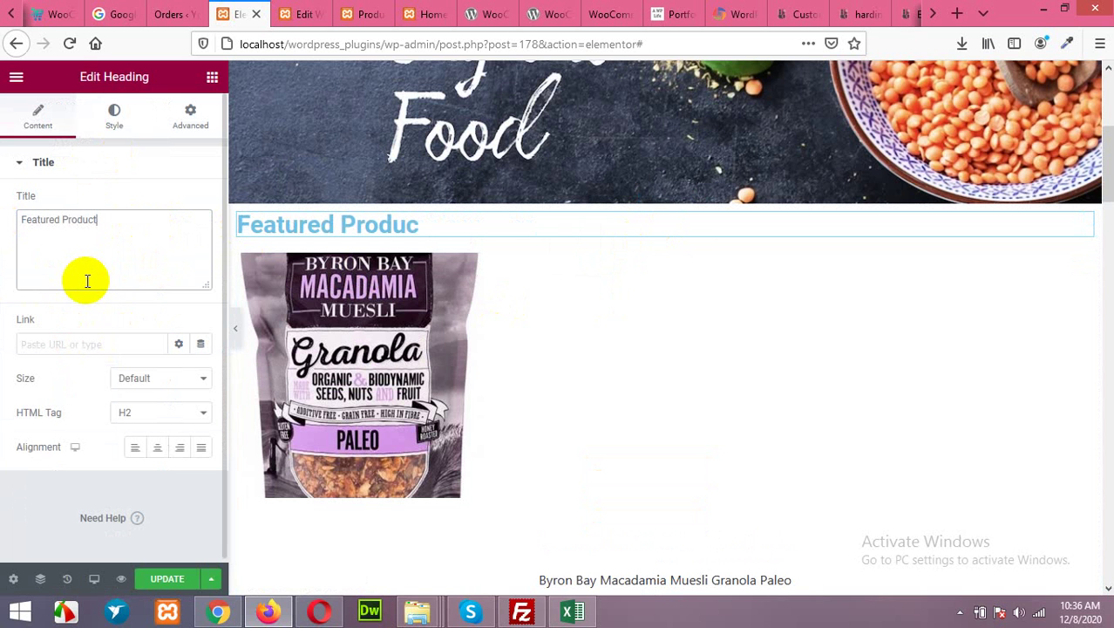
left_click(163, 449)
left_click(154, 417)
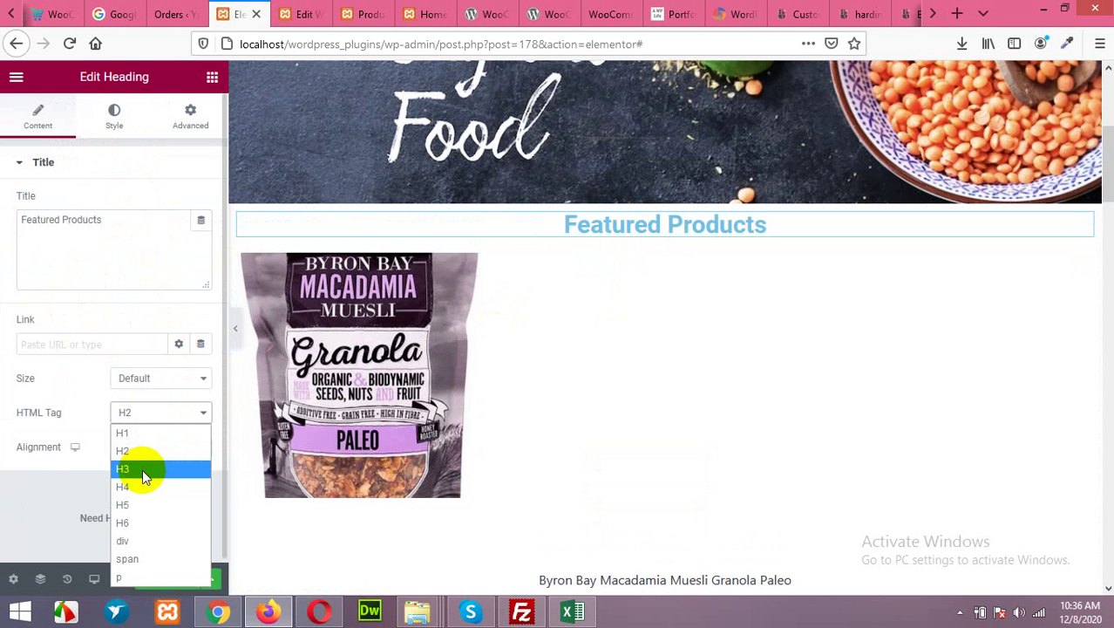
left_click(142, 451)
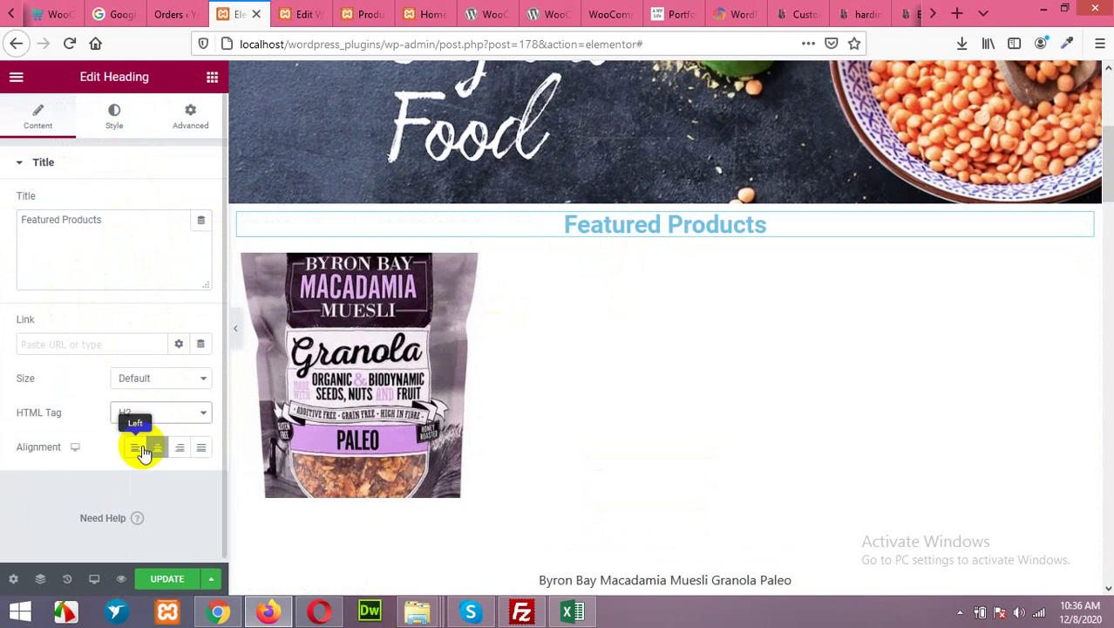
Set the heading's text colour to dark grey #545454.
left_click(111, 120)
left_click(201, 204)
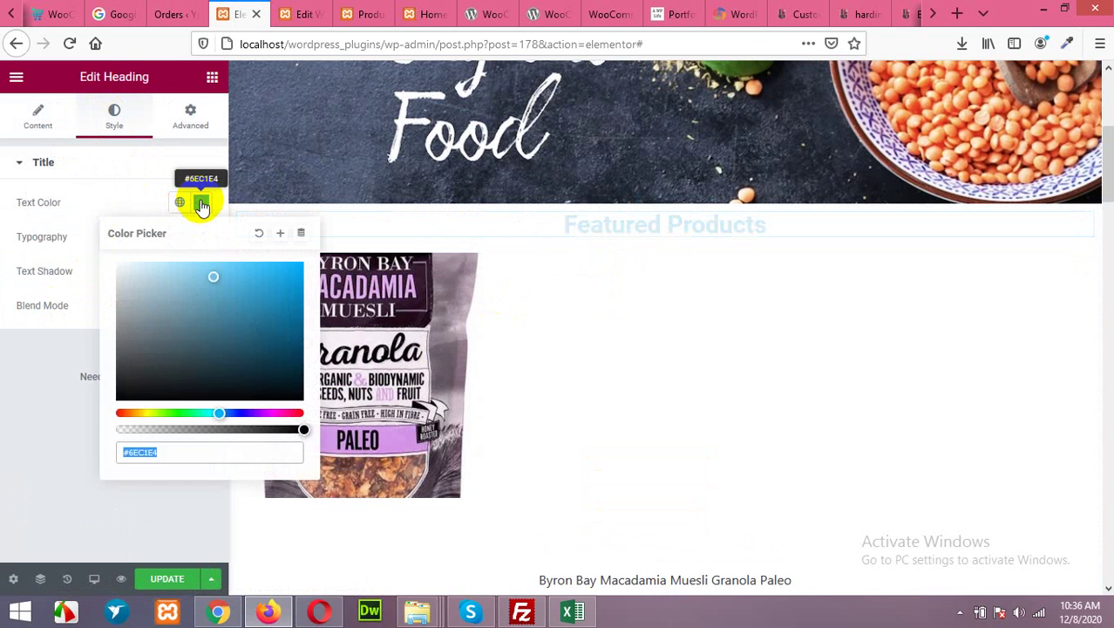
mouse_move(227, 291)
left_mouse_down()
mouse_move(142, 279)
mouse_move(110, 304)
mouse_move(94, 291)
mouse_move(81, 372)
mouse_move(76, 360)
left_mouse_up()
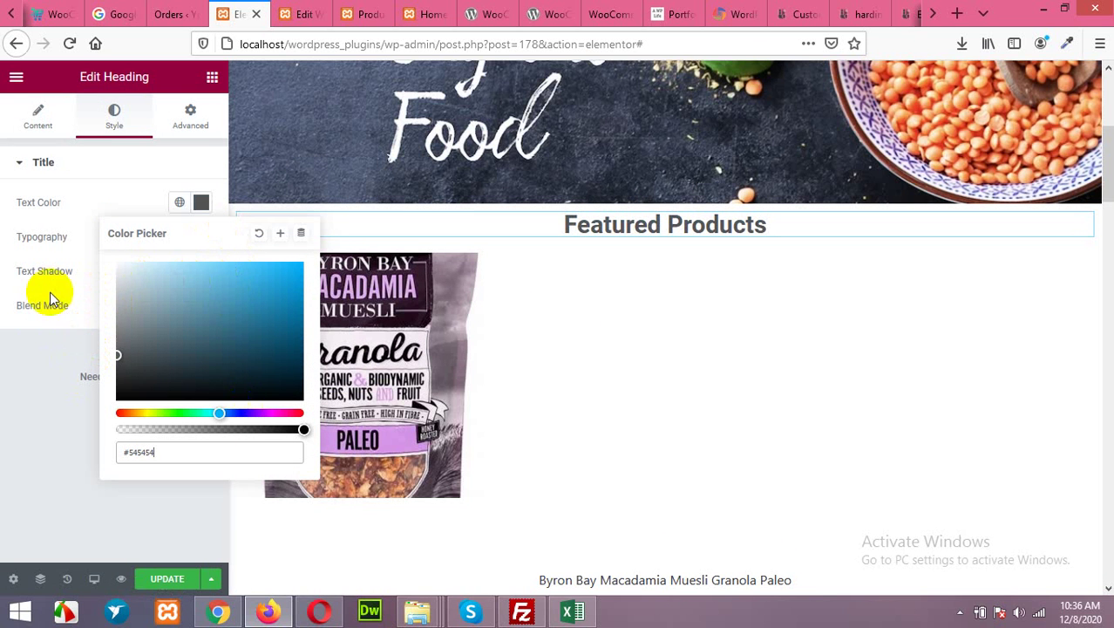
left_click(37, 384)
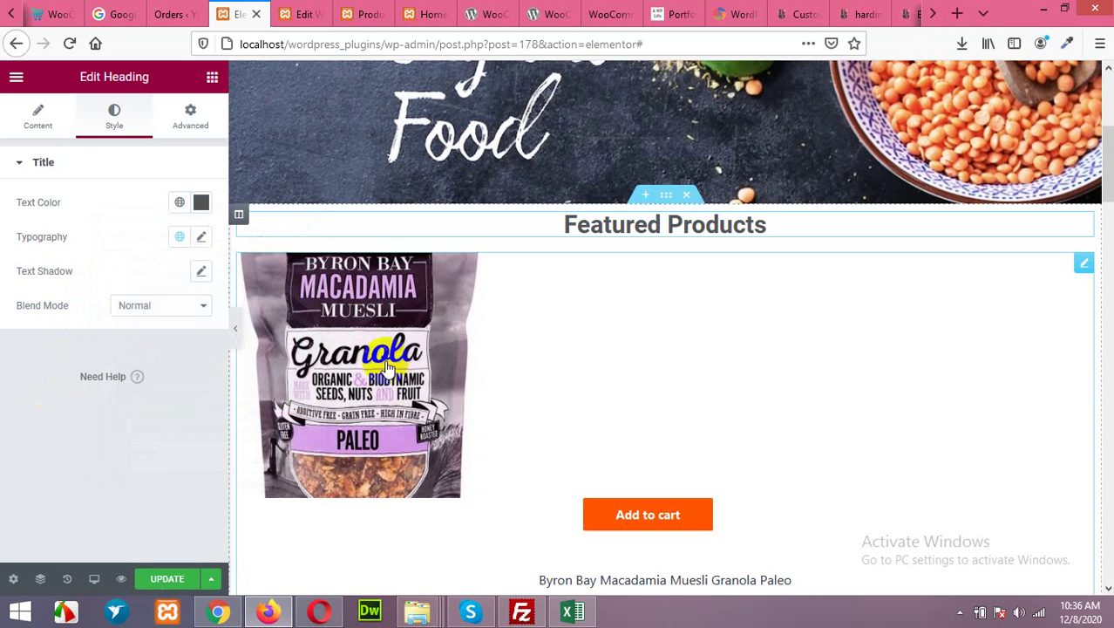
left_click(202, 203)
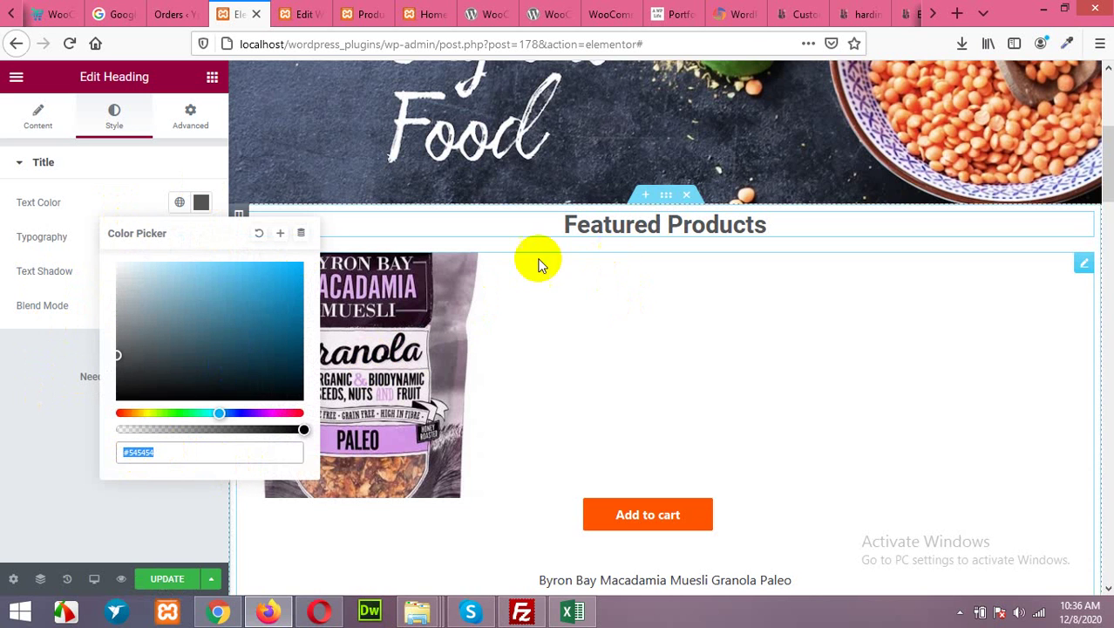
left_click(49, 463)
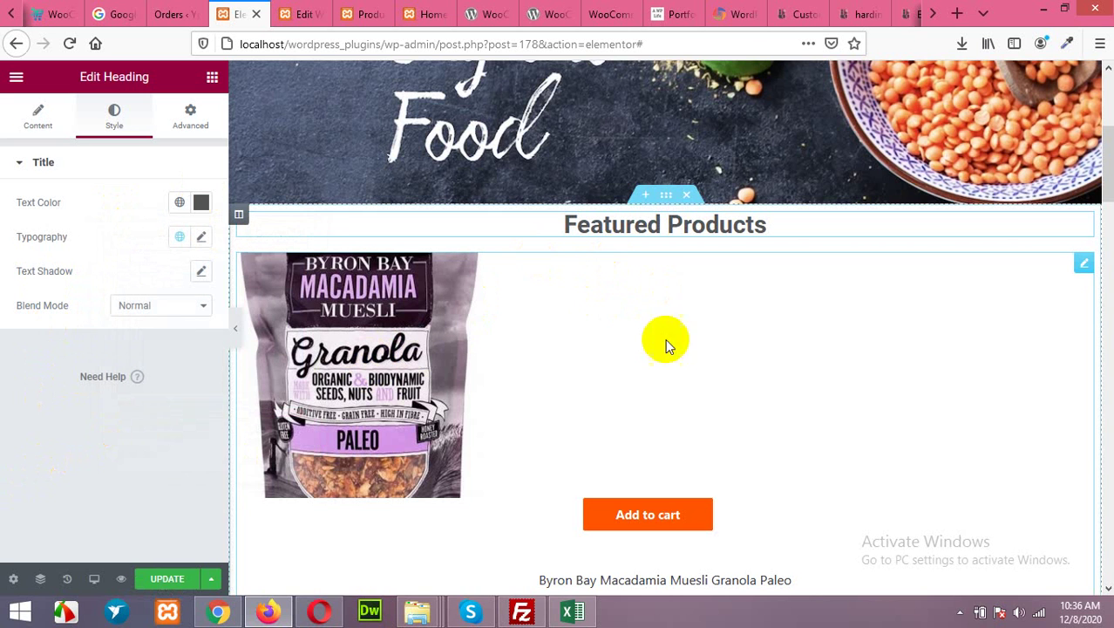
Give the Featured Products section a 22 px top and bottom margin.
left_click(665, 194)
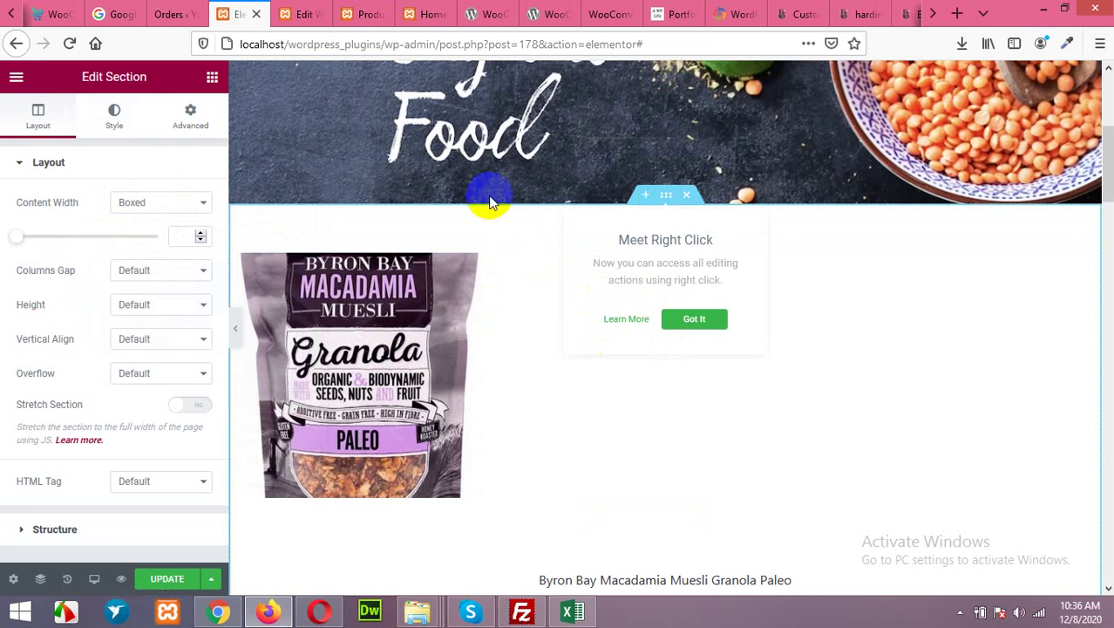
left_click(187, 127)
left_click(46, 233)
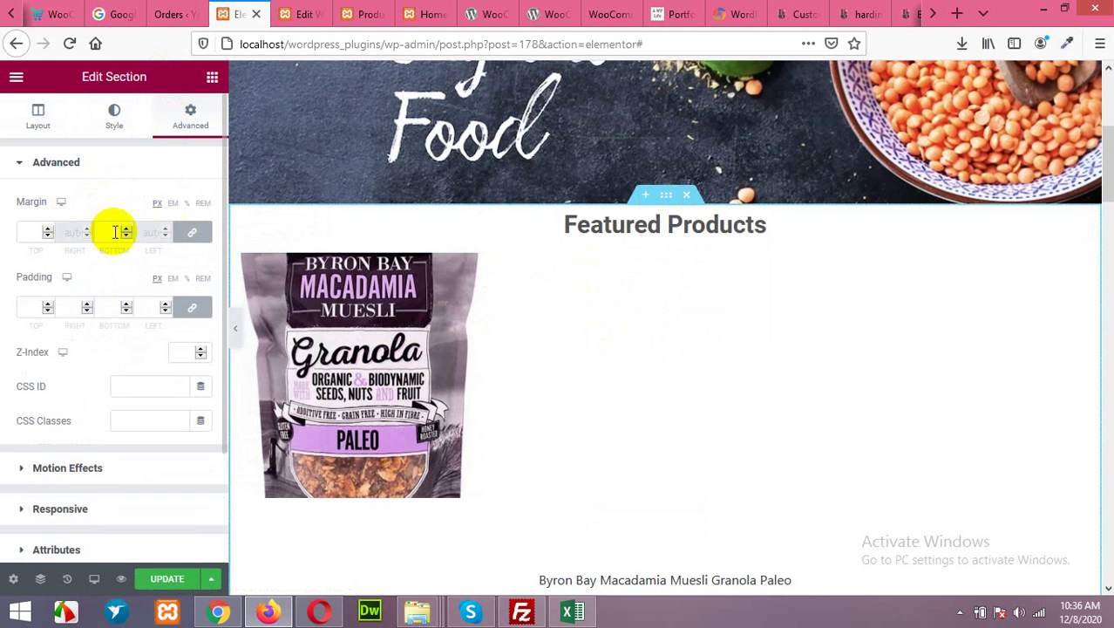
left_click(48, 229)
left_click(48, 230)
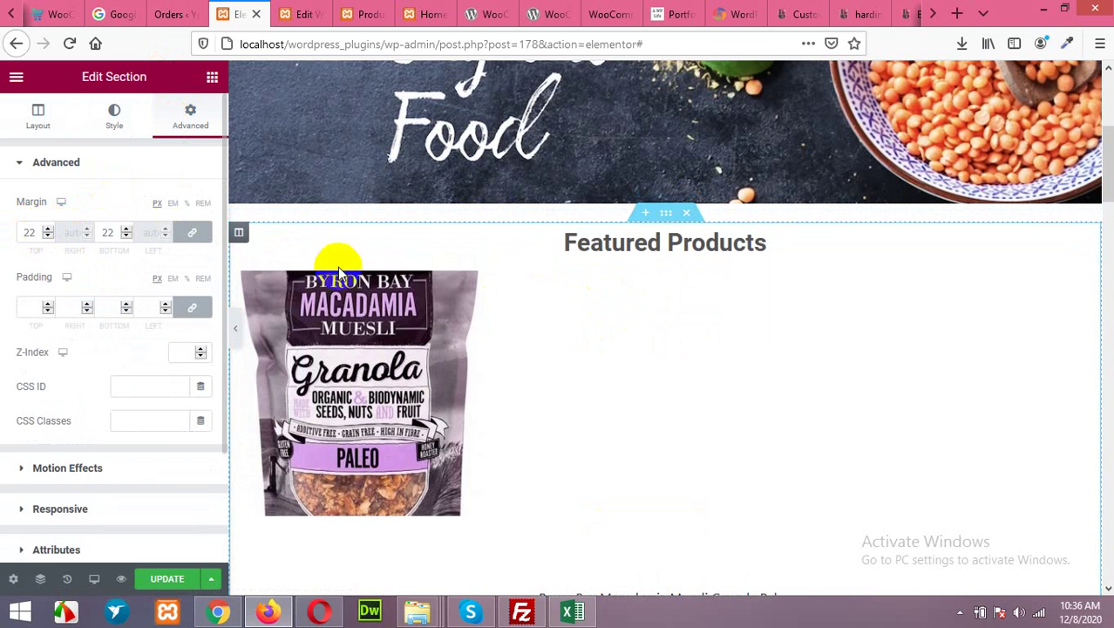
Enlarge the heading's typography size to 49 px and update the page.
left_click(608, 244)
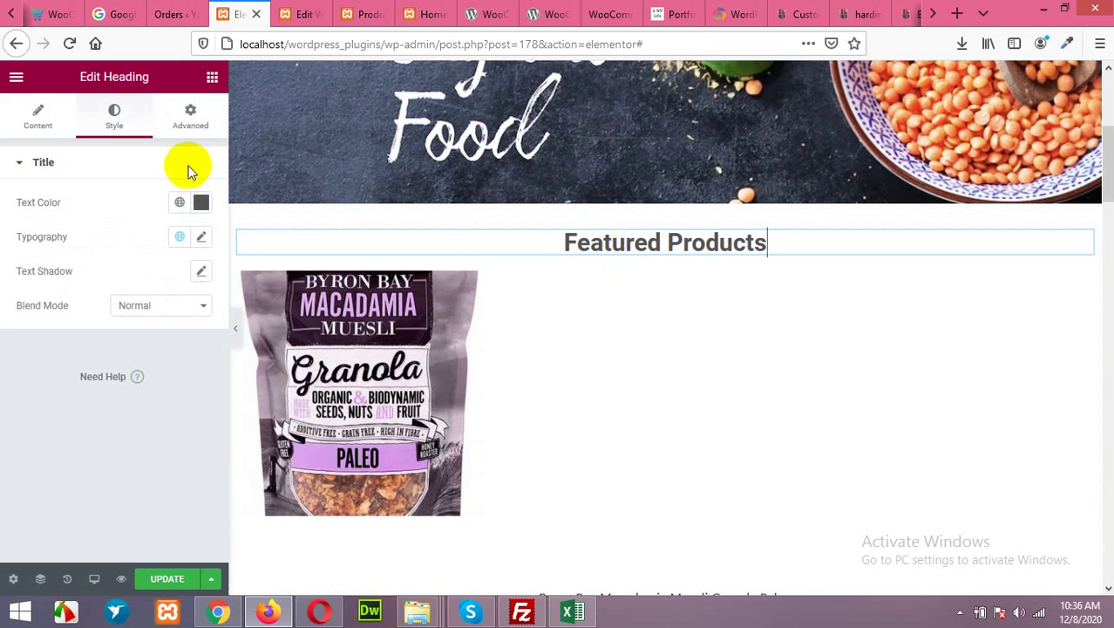
left_click(202, 237)
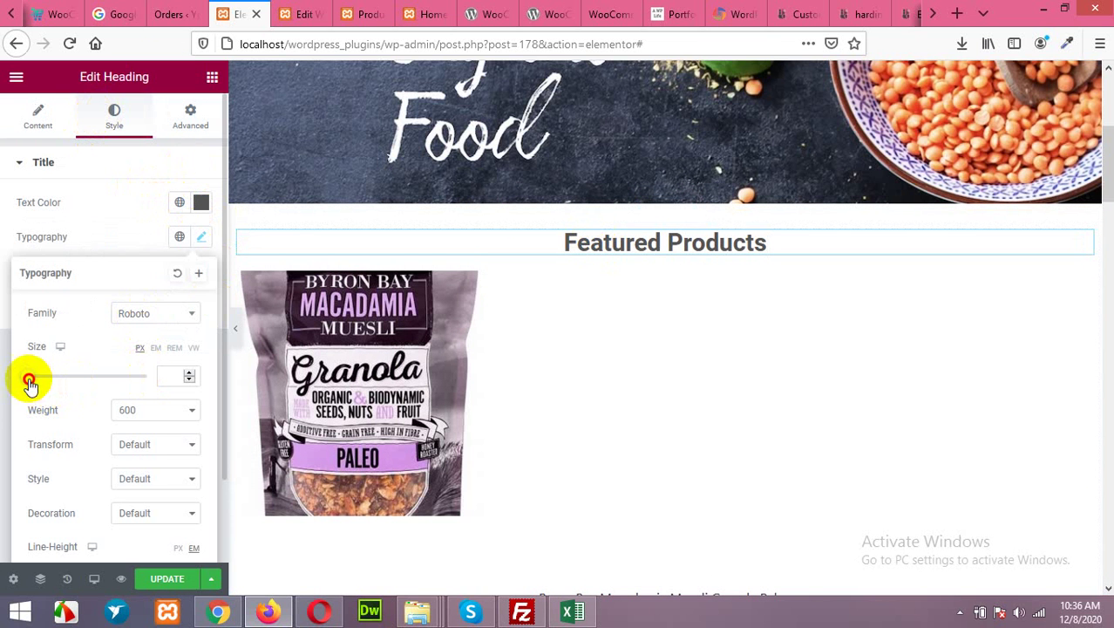
left_click_drag(29, 381, 57, 384)
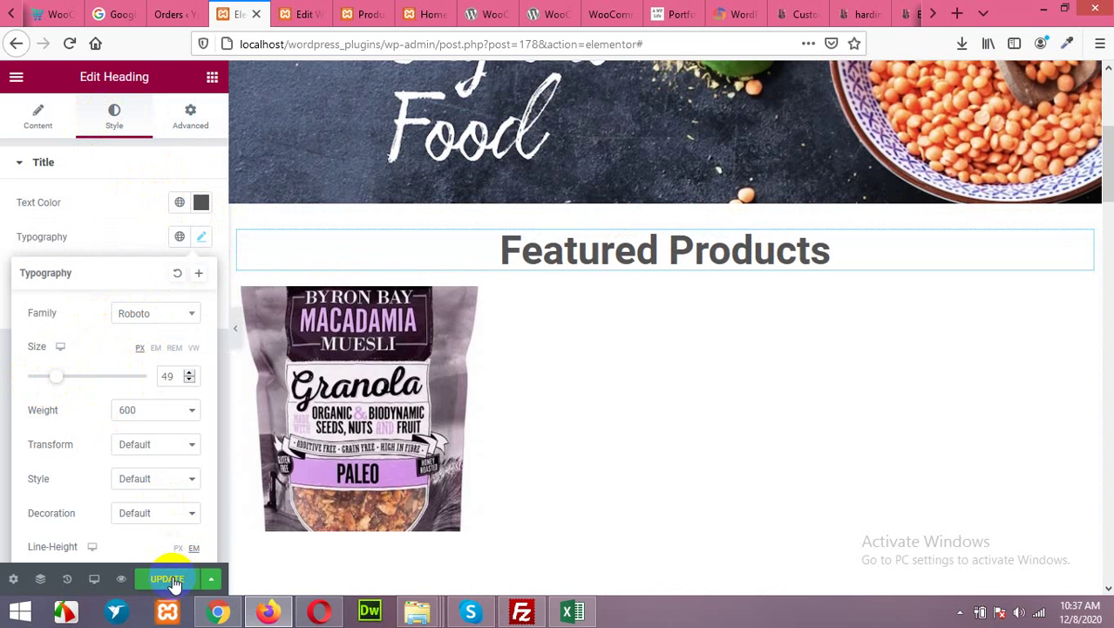
scroll(540, 425, "down", 3)
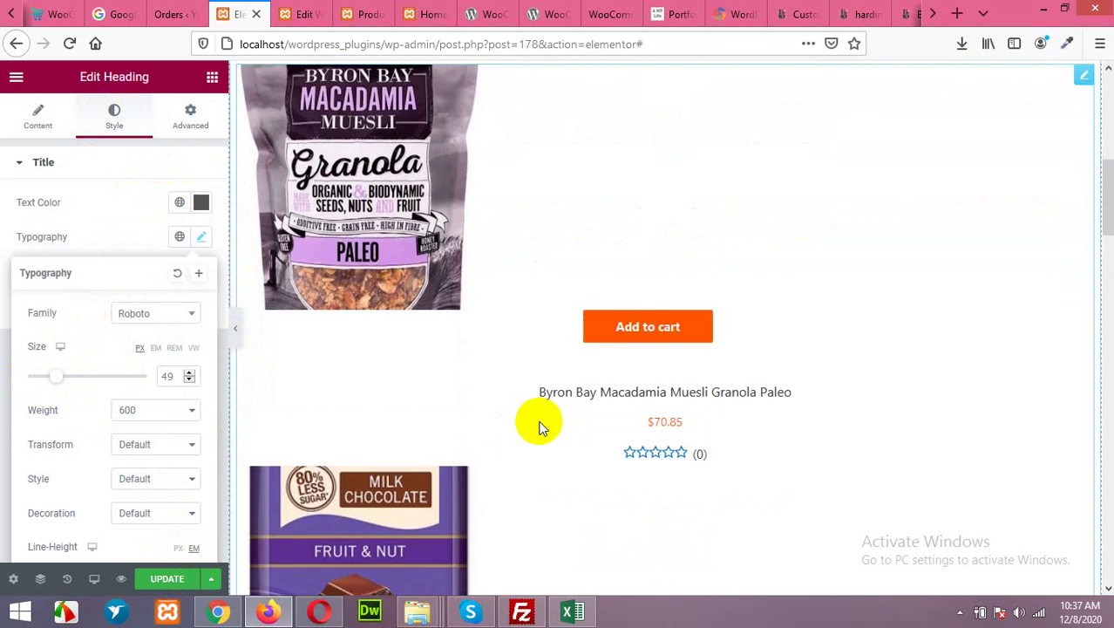
left_click(166, 578)
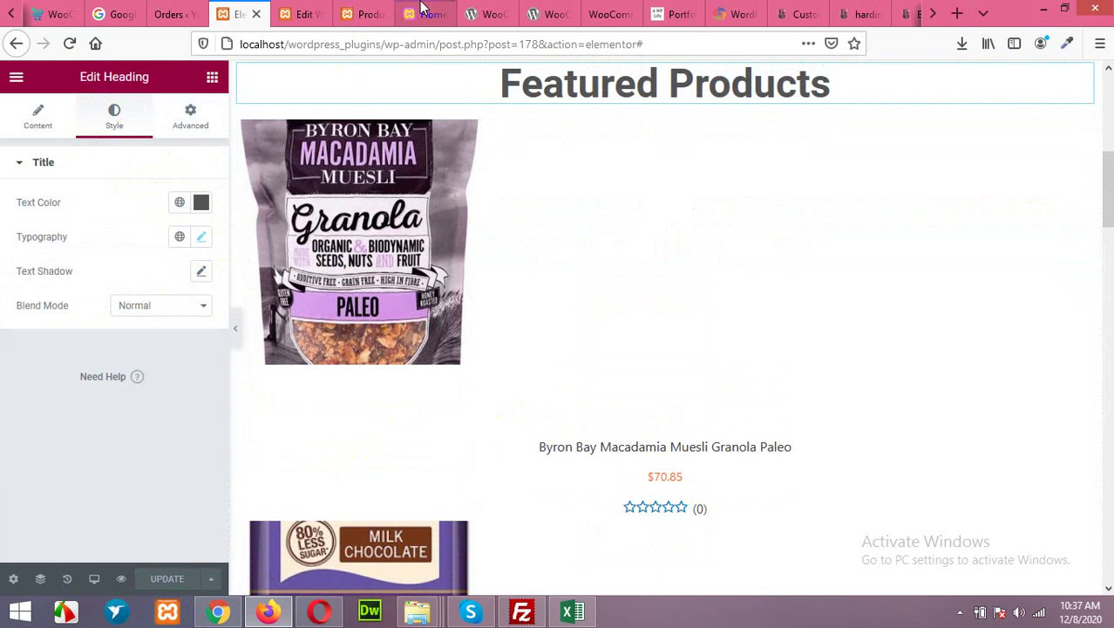
left_click(363, 14)
left_click(427, 14)
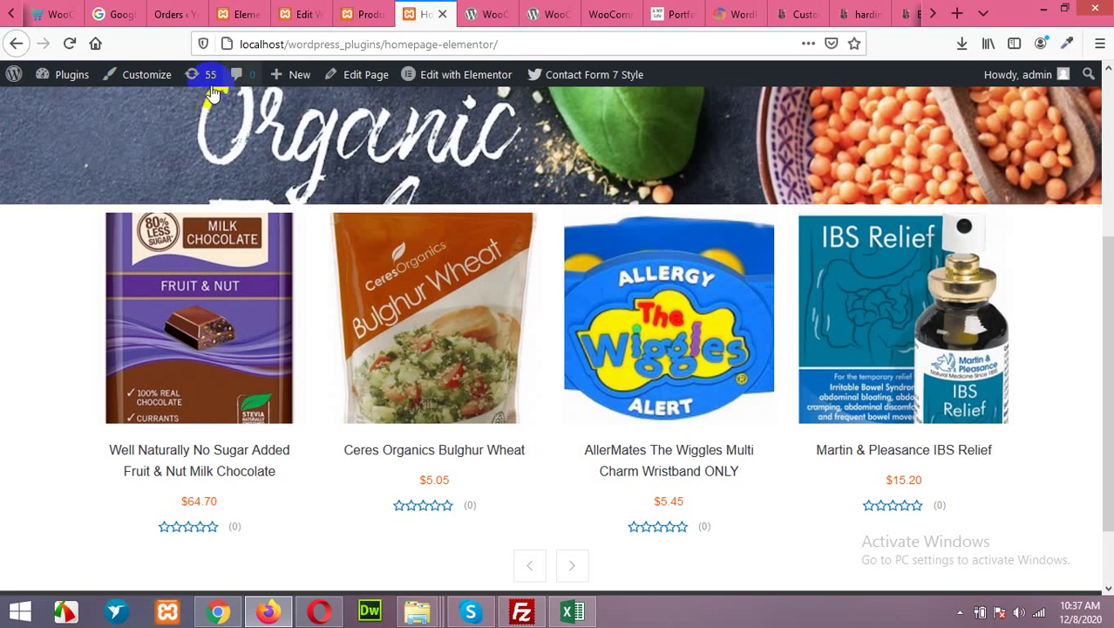
left_click(68, 43)
left_click_drag(424, 14, 301, 14)
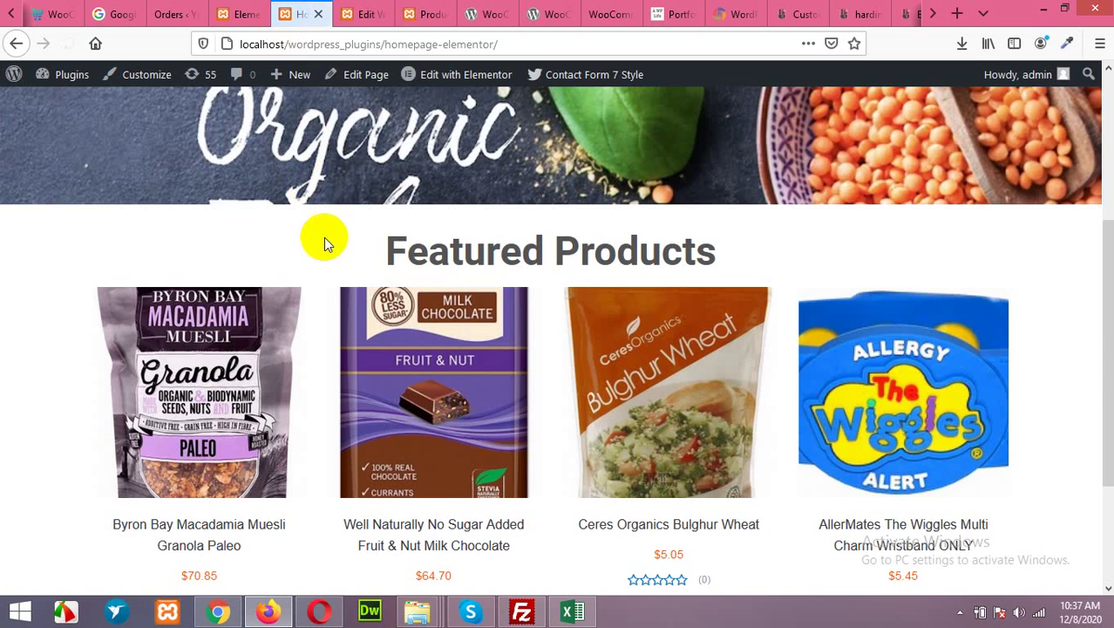
mouse_move(153, 338)
scroll(251, 366, "up", 2)
scroll(419, 436, "down", 1)
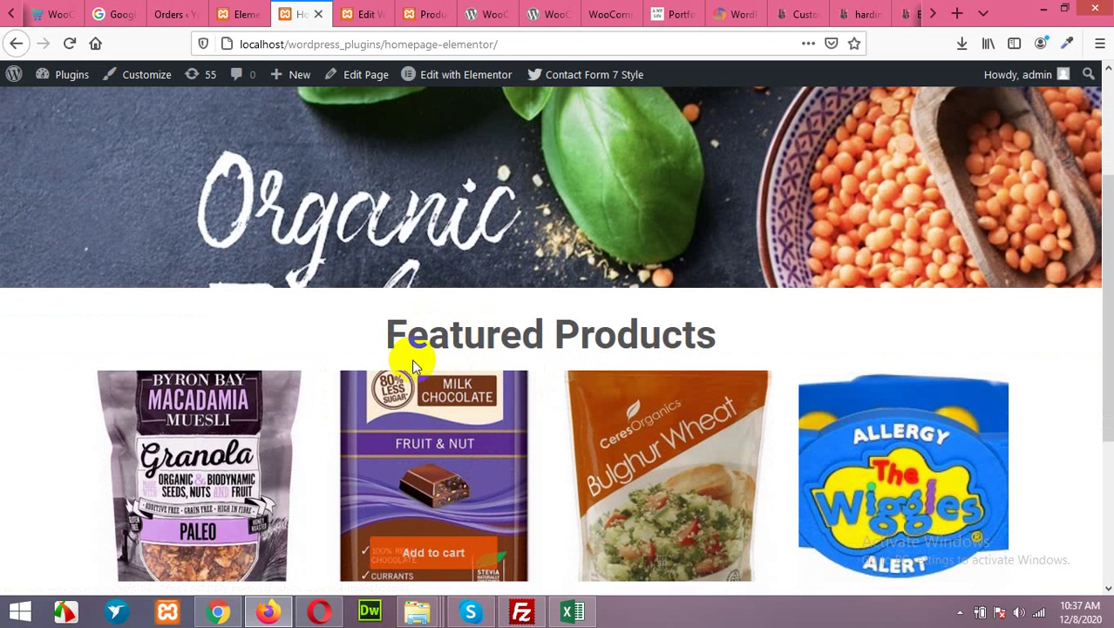
left_click(249, 11)
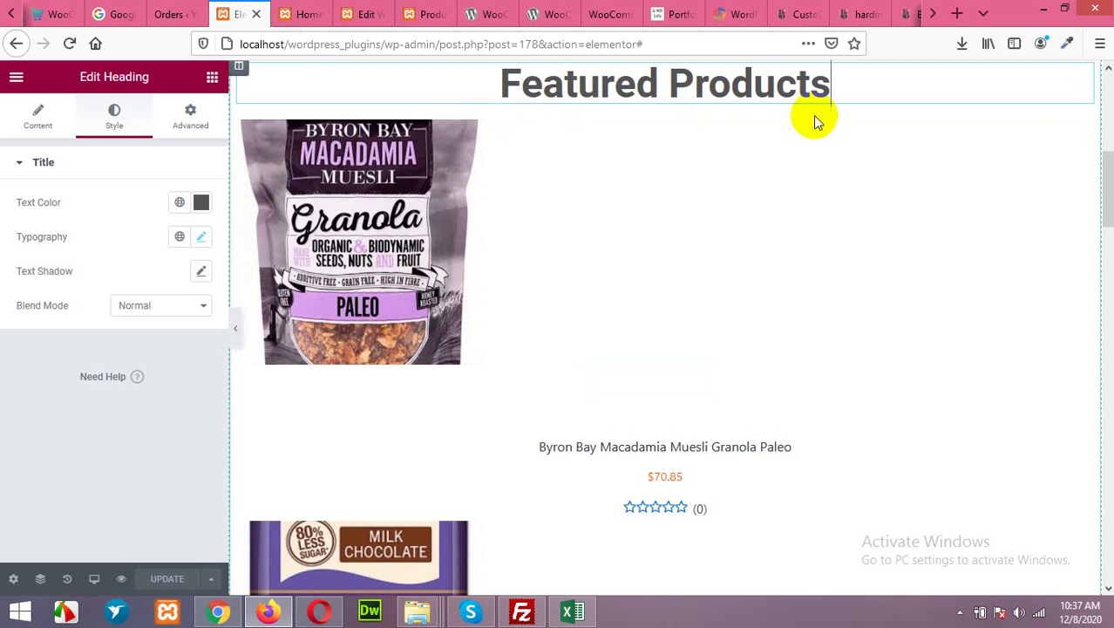
Raise the Featured Products heading's linked margin from 19 to 27 px and update the page.
scroll(888, 182, "up", 2)
left_click(729, 170)
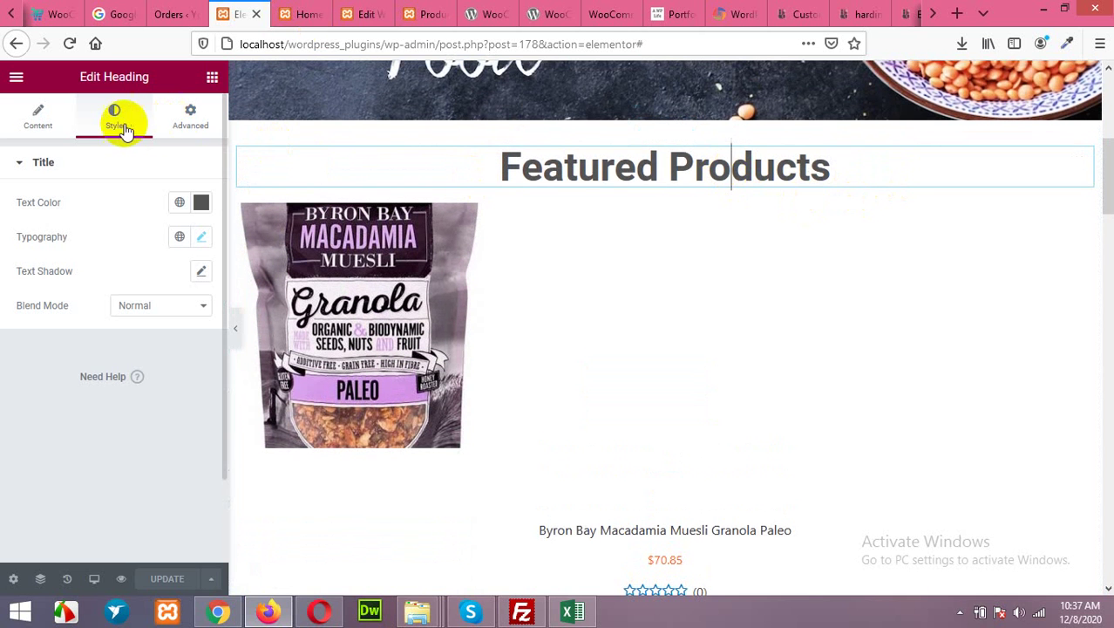
left_click(188, 116)
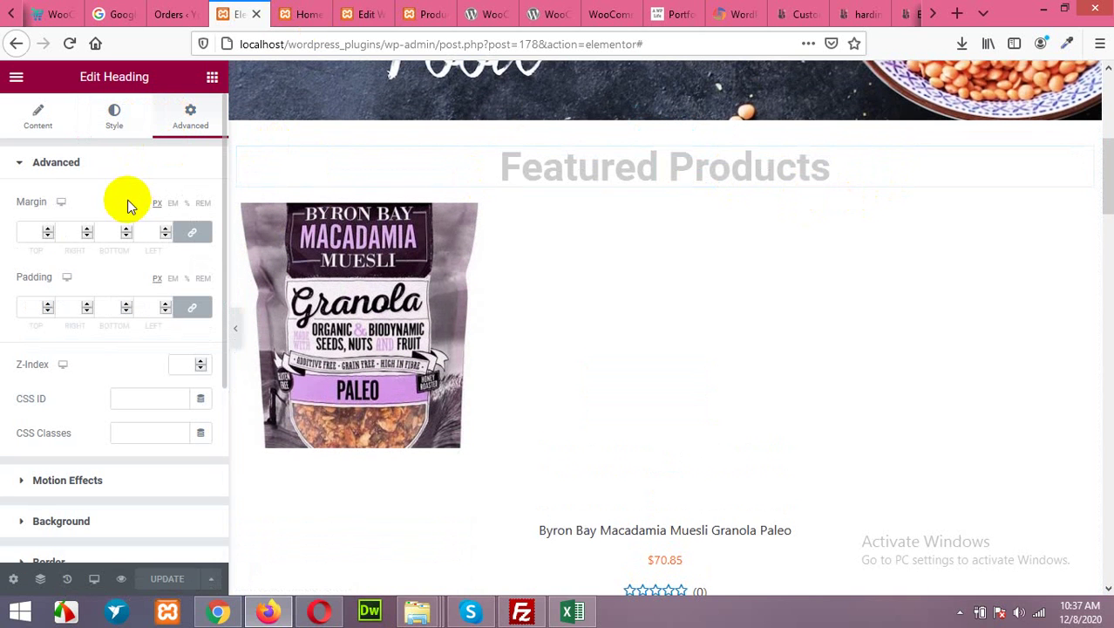
left_click(47, 230)
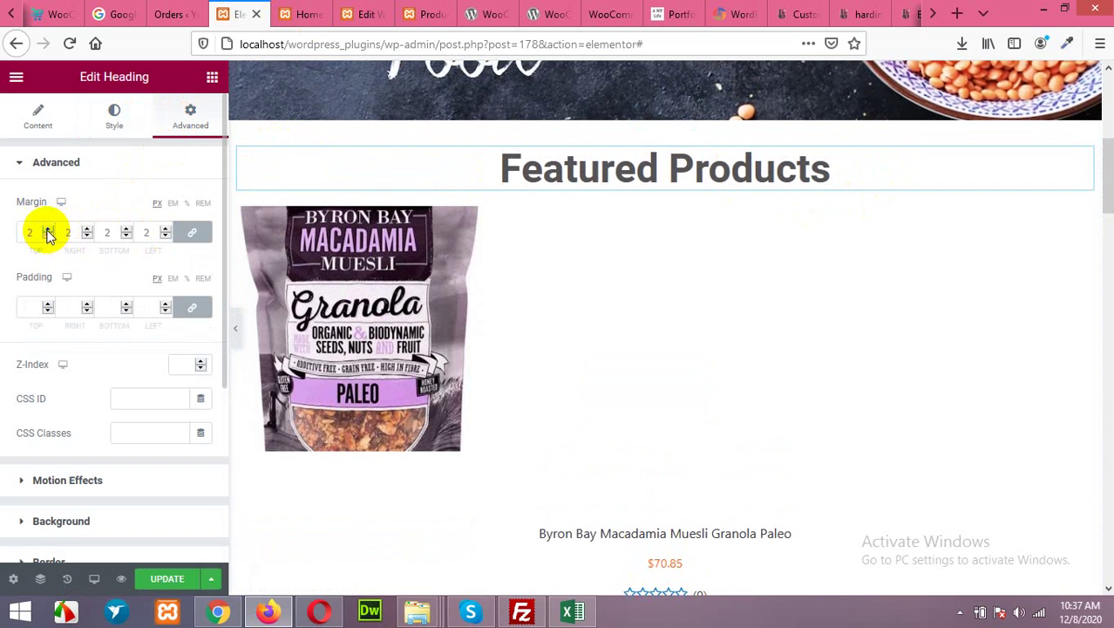
left_click_drag(47, 229, 43, 228)
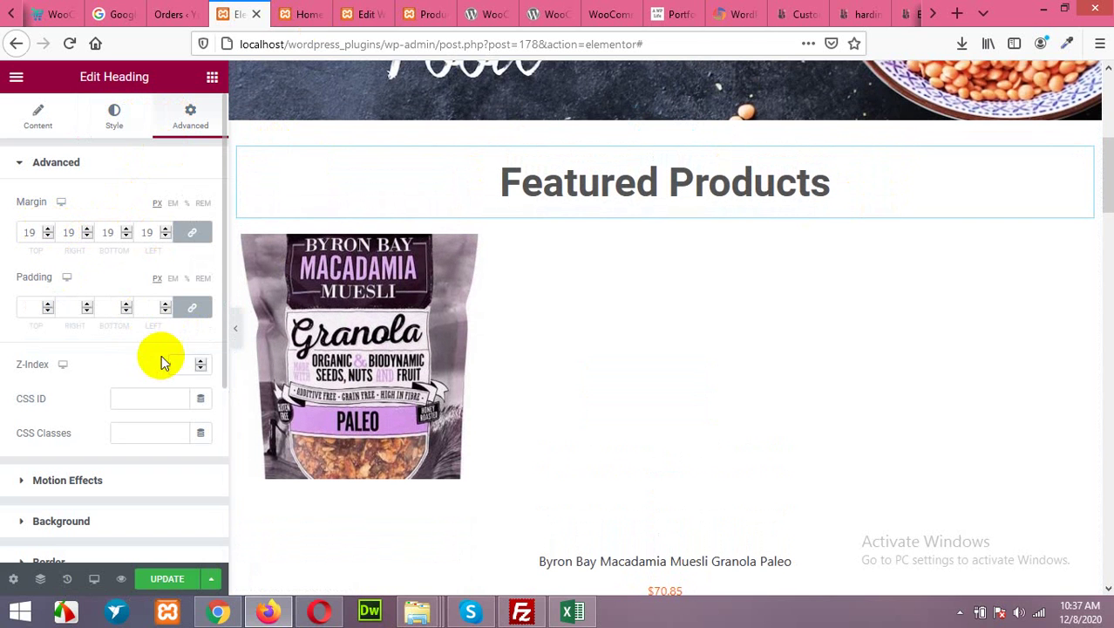
left_click(48, 229)
left_click_drag(47, 231, 49, 234)
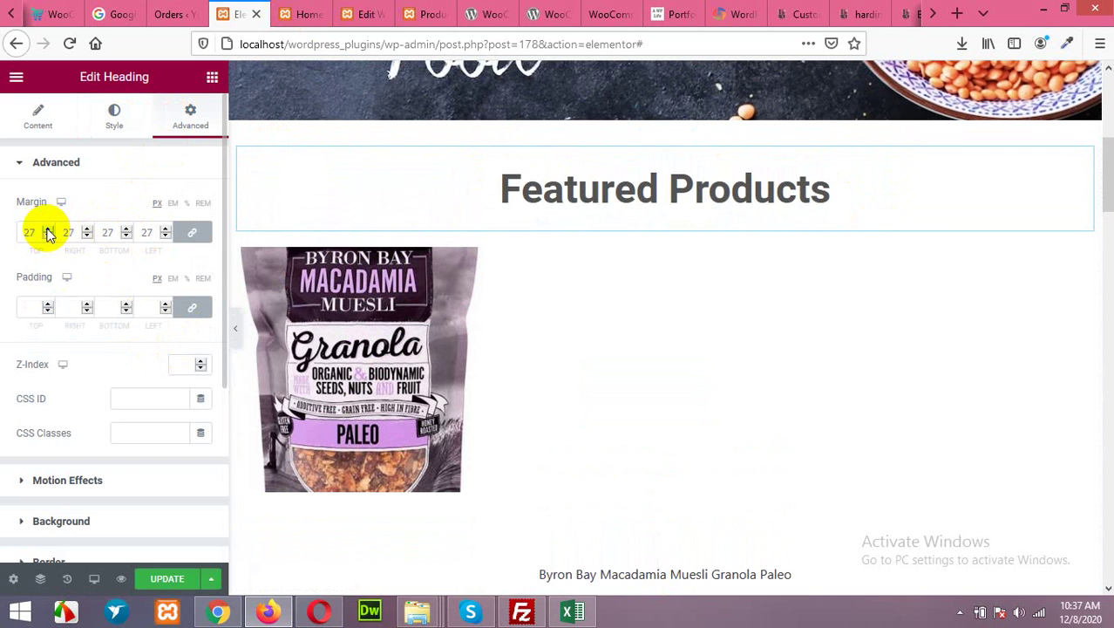
left_click(165, 580)
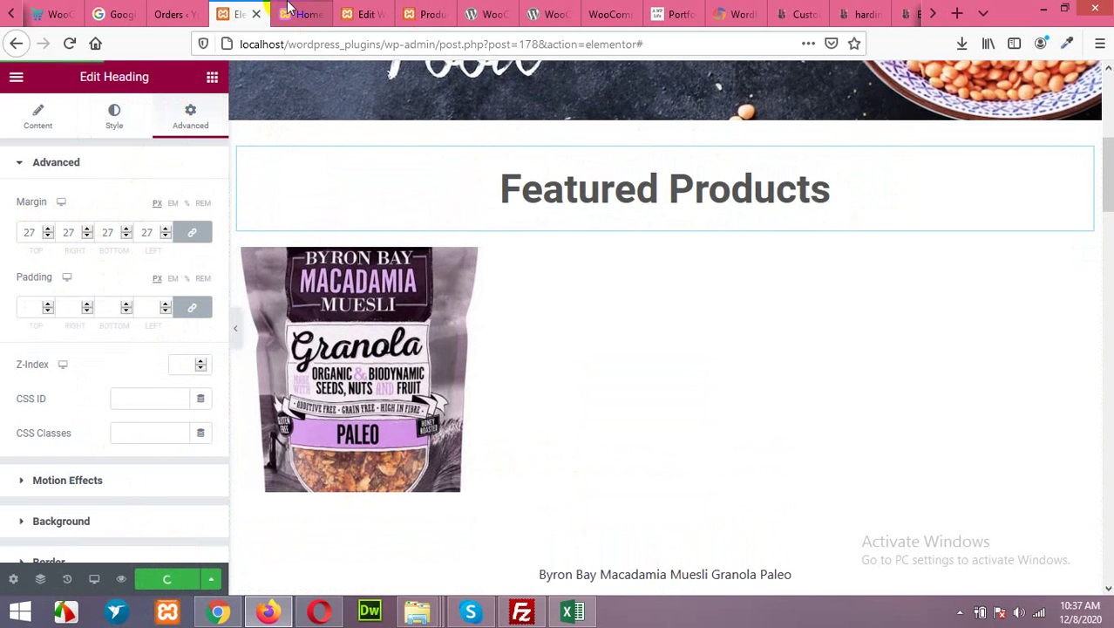
left_click(301, 13)
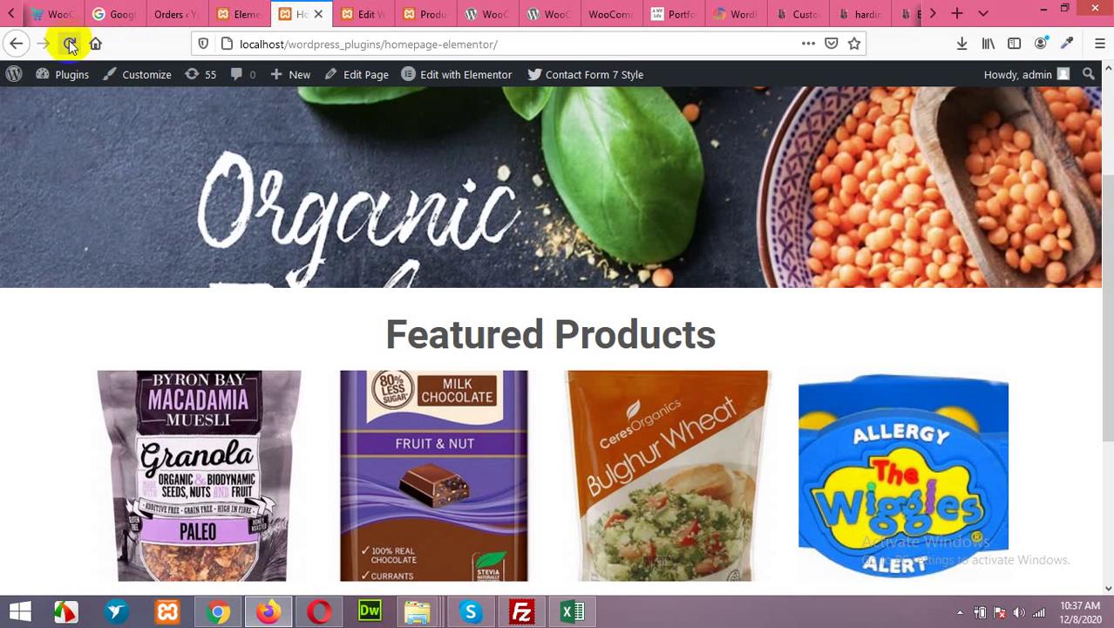
Reload the live homepage to check the Featured Products spacing, then return to the editor.
left_click(247, 14)
left_click(297, 14)
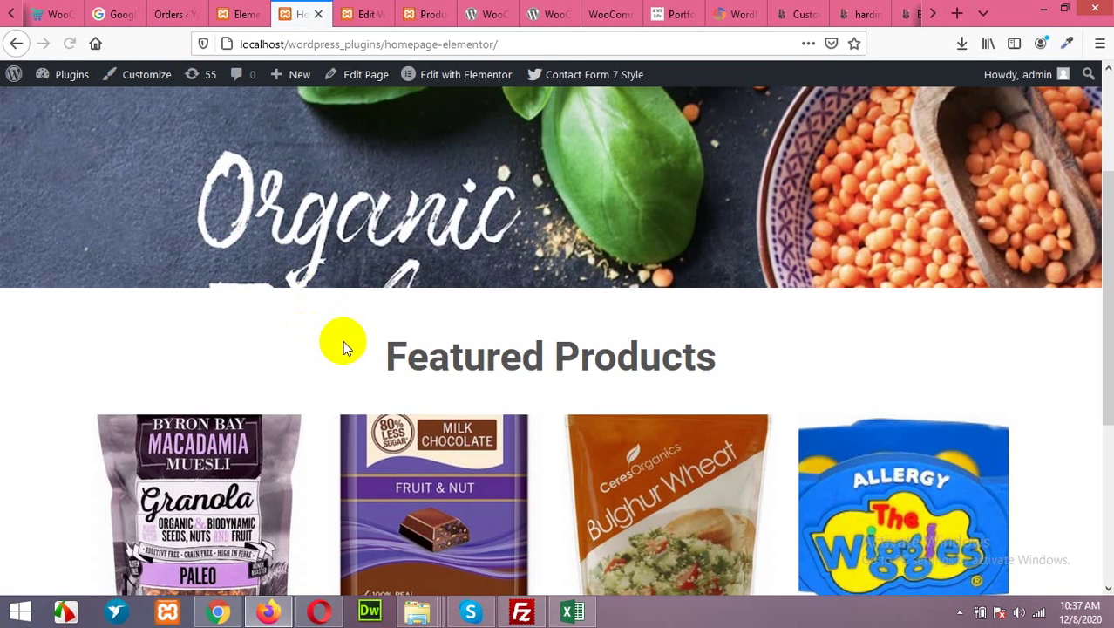
scroll(344, 344, "down", 3)
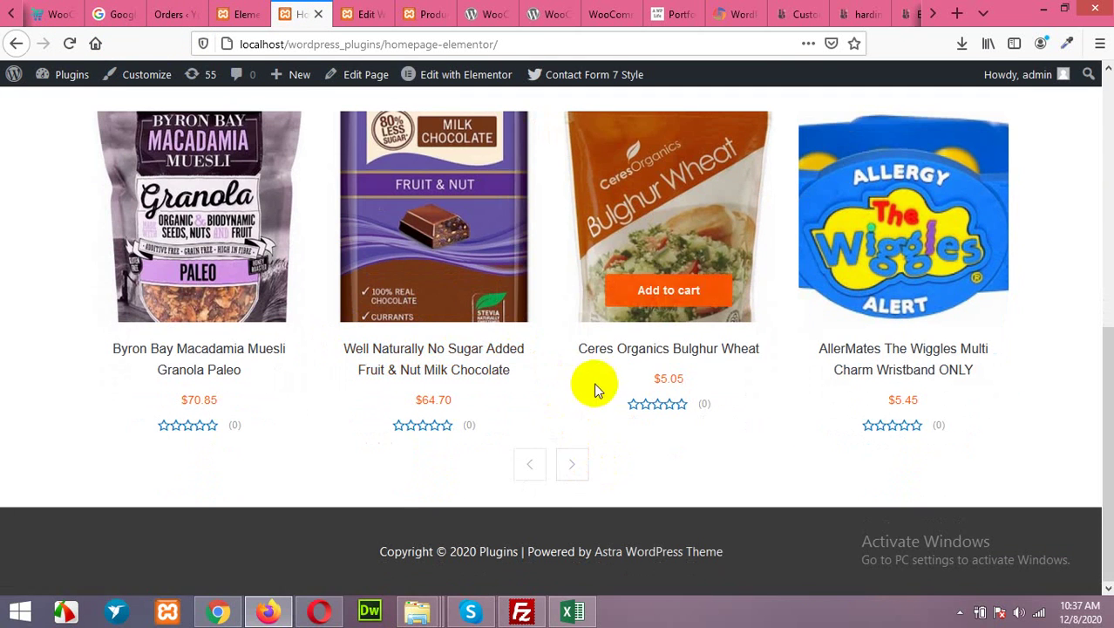
left_click(244, 11)
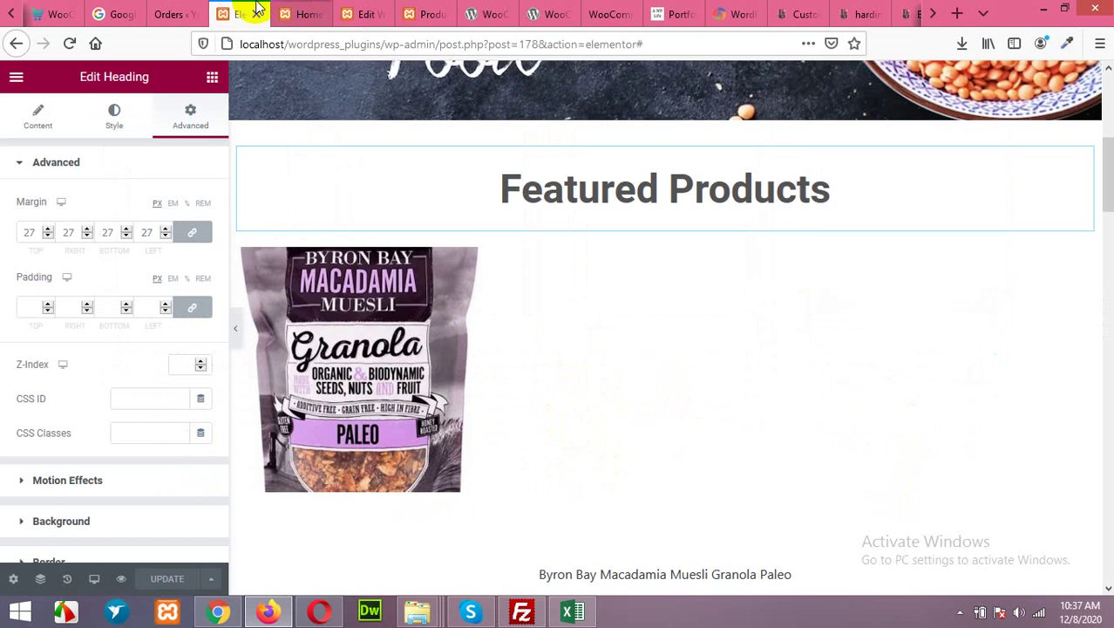
Review the carousel's General Settings, including Products Type and display options.
left_click(305, 14)
left_click(362, 14)
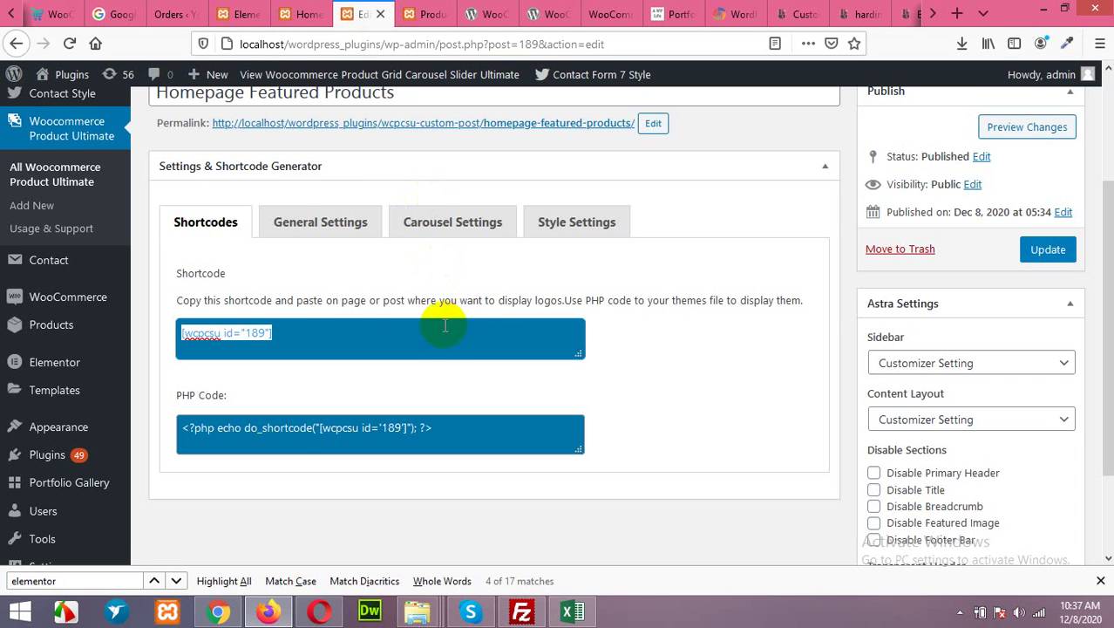
left_click(320, 223)
scroll(514, 342, "down", 2)
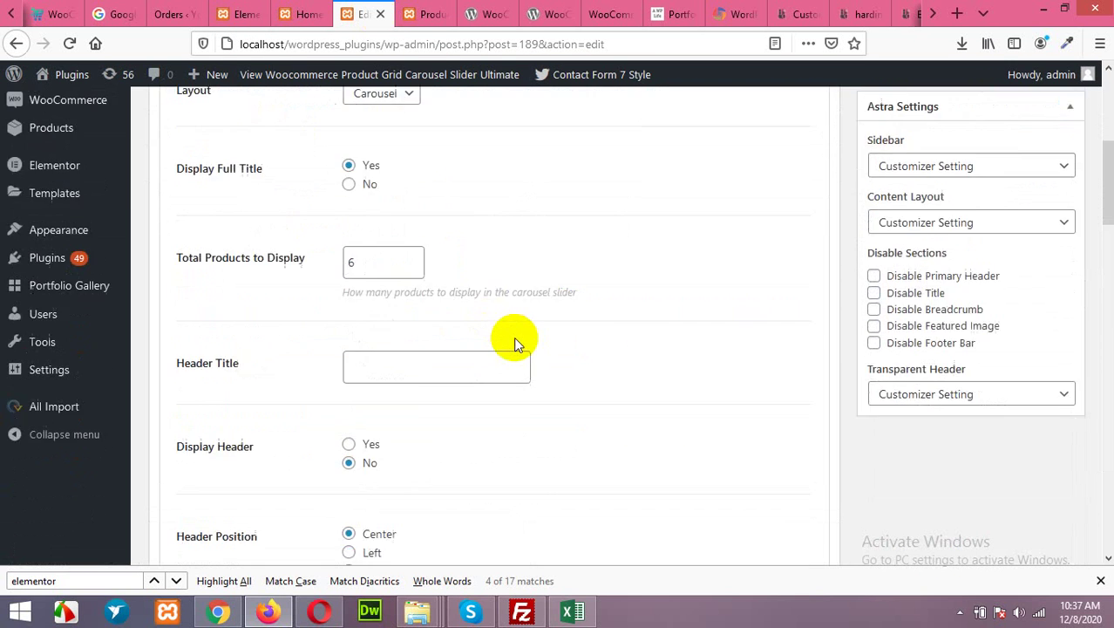
scroll(514, 344, "down", 3)
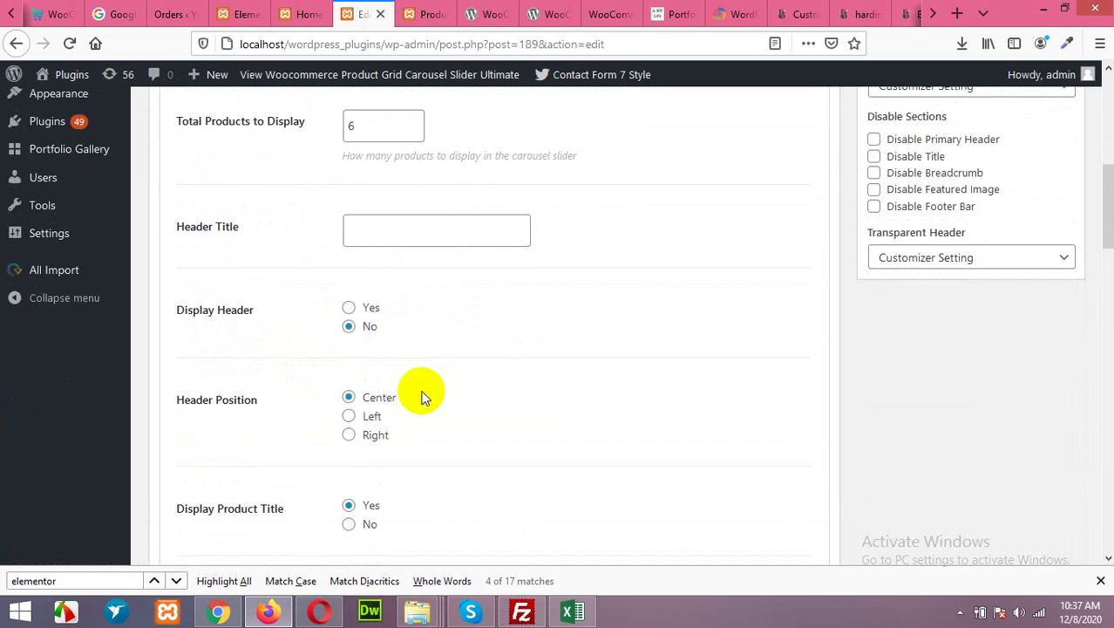
scroll(441, 410, "down", 4)
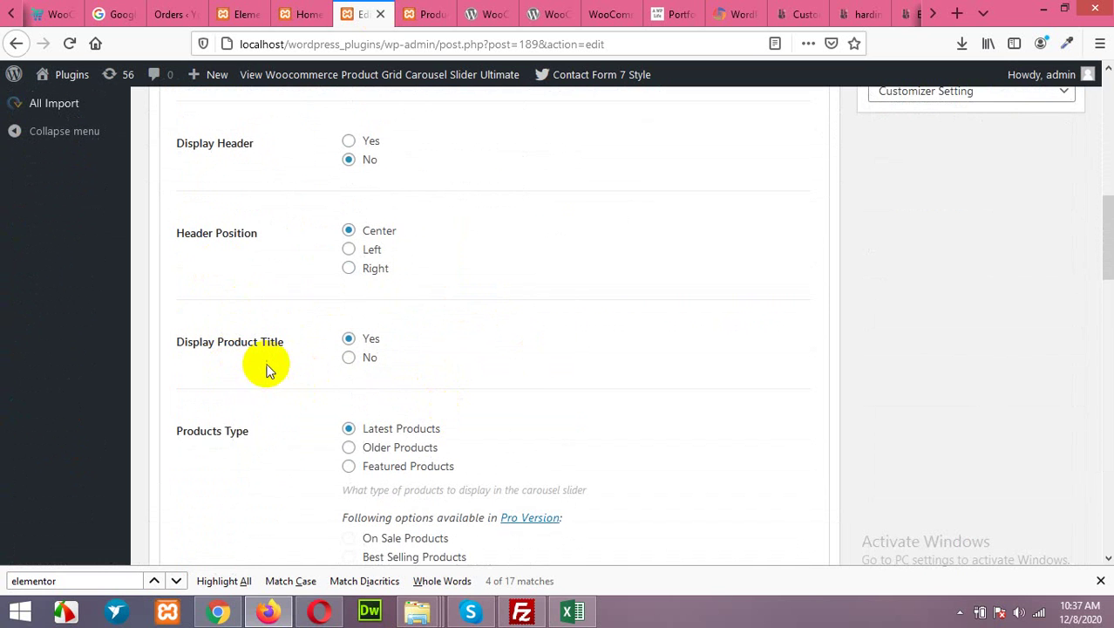
scroll(275, 376, "down", 4)
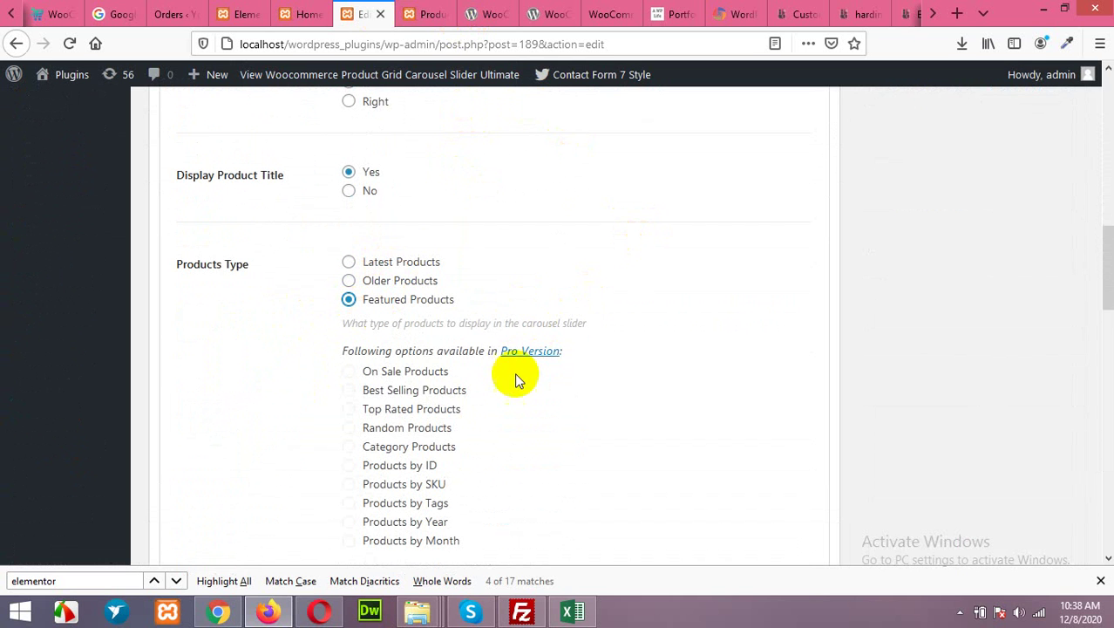
scroll(397, 392, "up", 4)
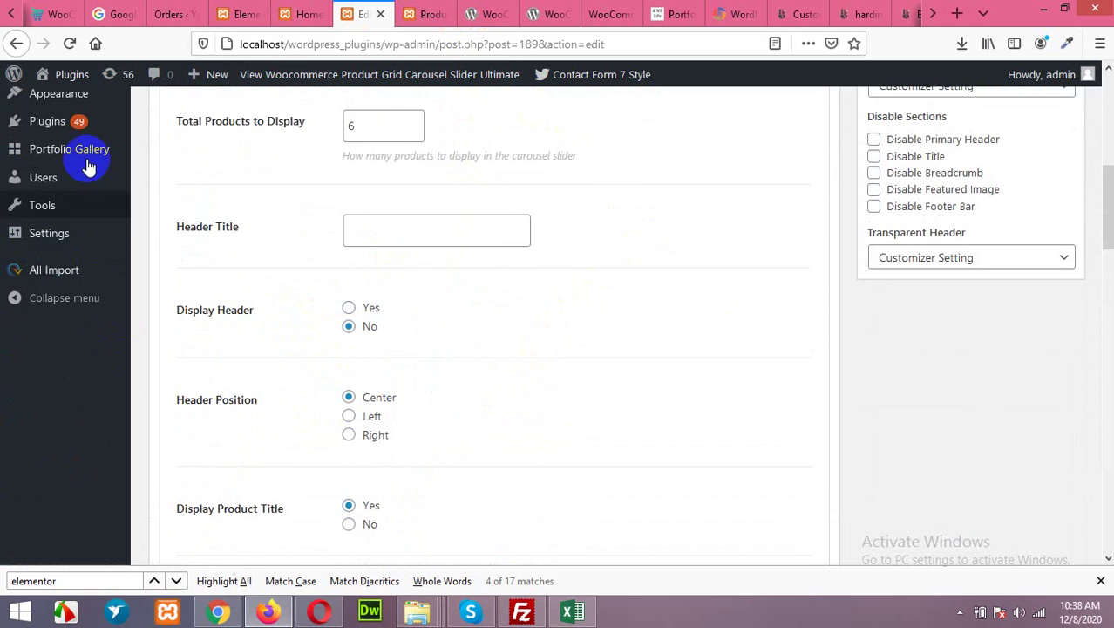
scroll(81, 182, "up", 3)
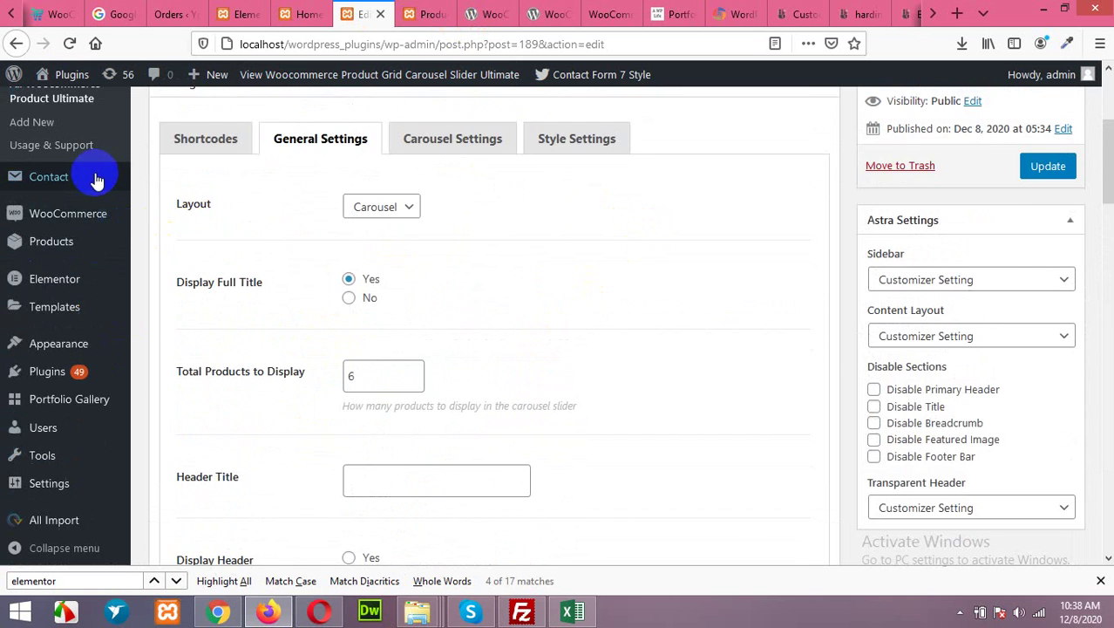
Check the WooCommerce products list and the homepage carousel, then return to the settings.
left_click(428, 14)
scroll(611, 410, "down", 2)
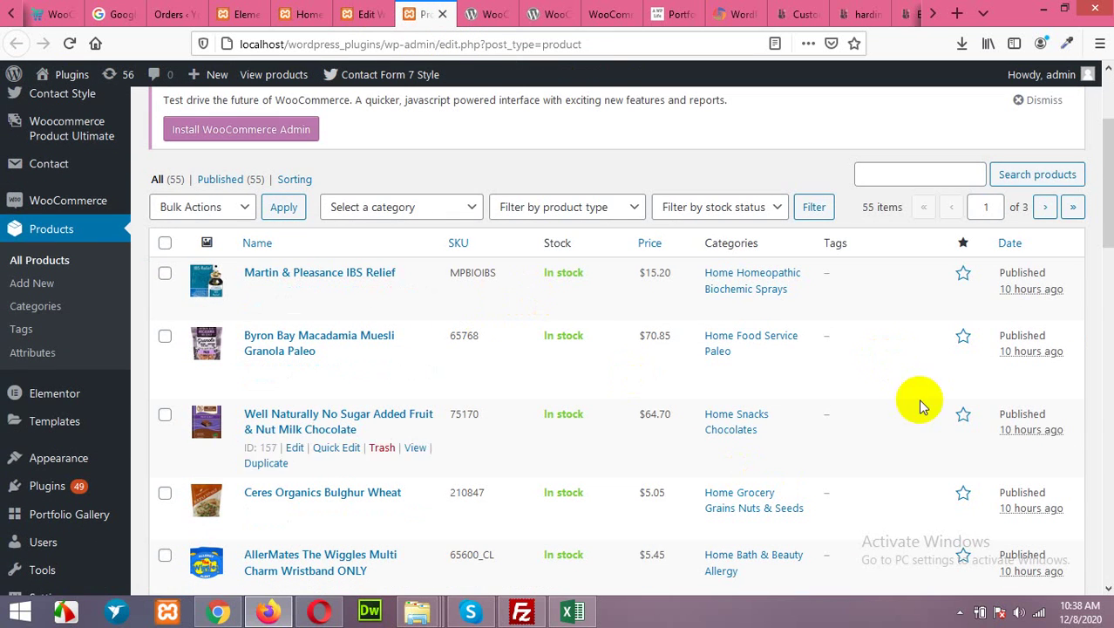
left_click(301, 14)
left_click(371, 14)
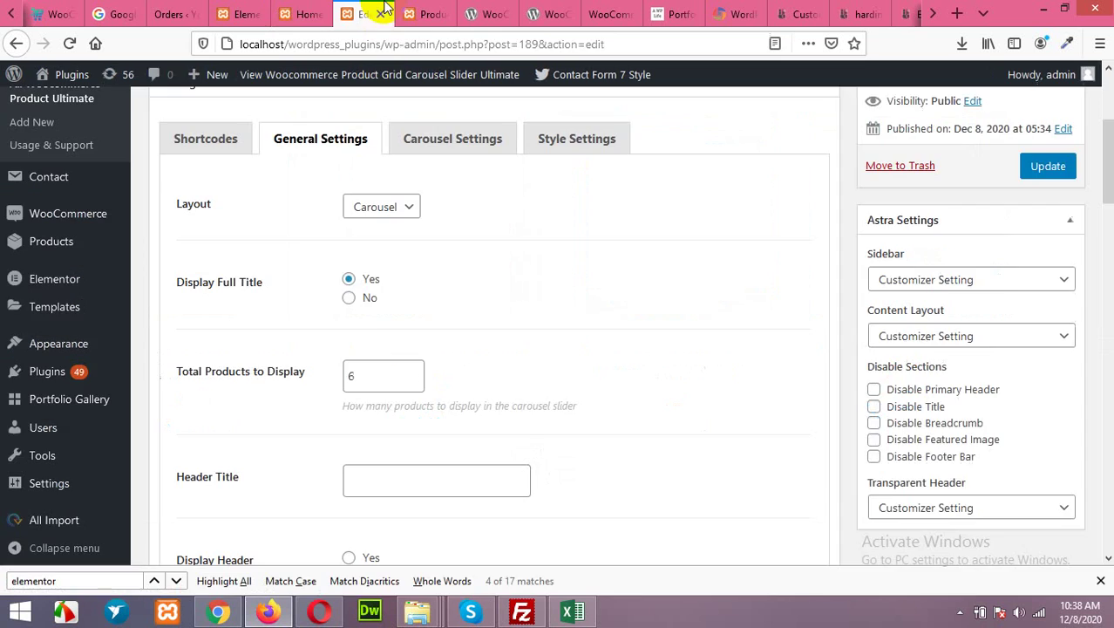
Review the remaining carousel settings, with image crop at 300 by 300, and save with Update.
scroll(387, 362, "down", 8)
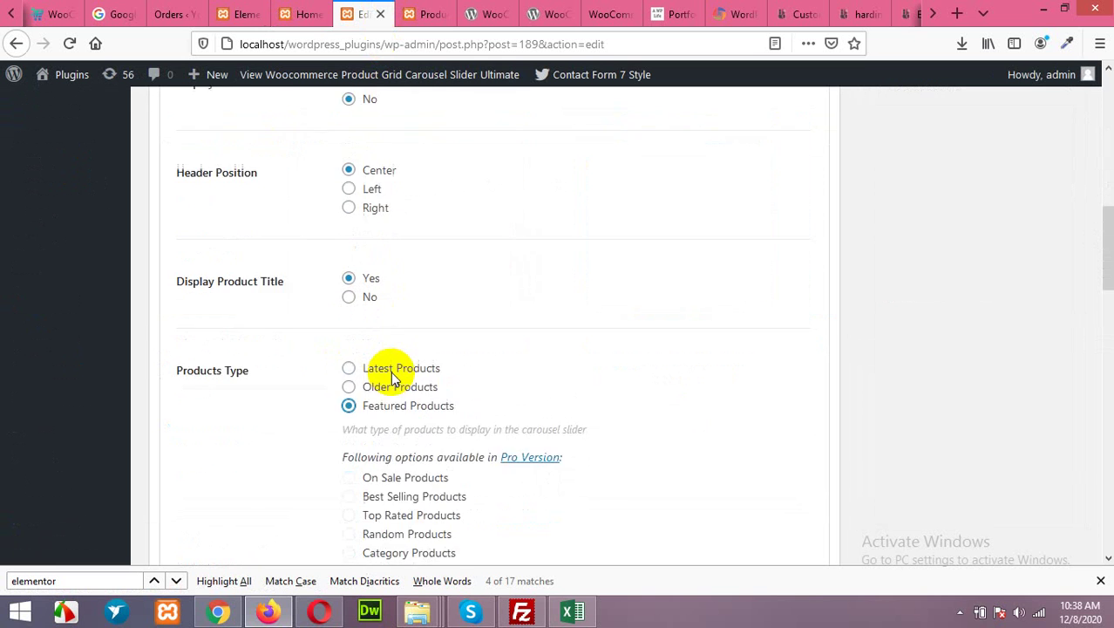
scroll(367, 214, "up", 2)
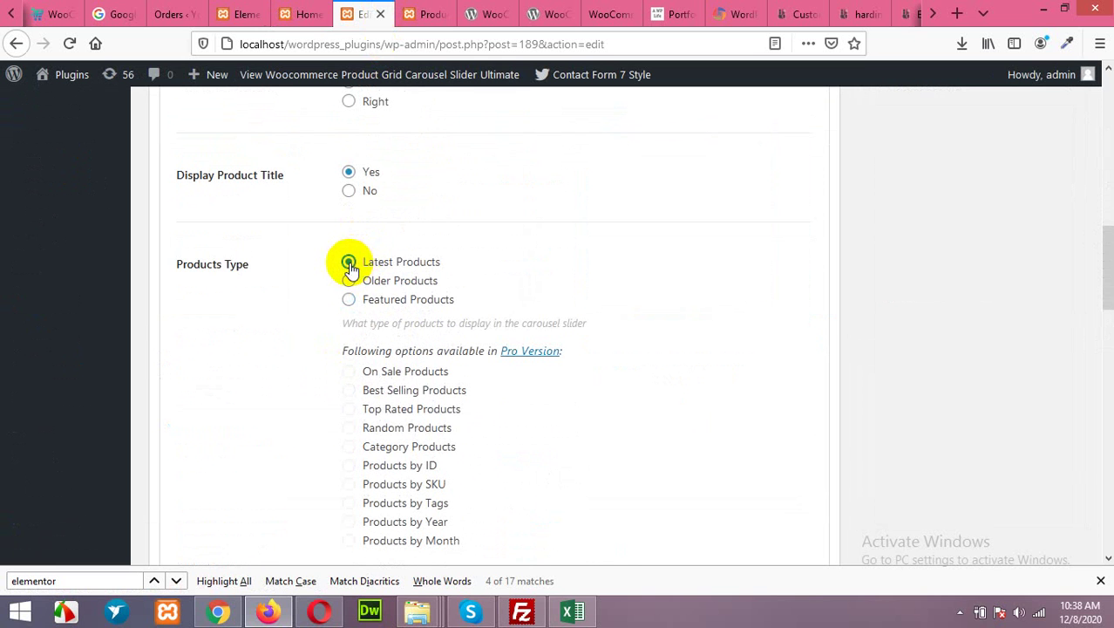
scroll(252, 364, "down", 5)
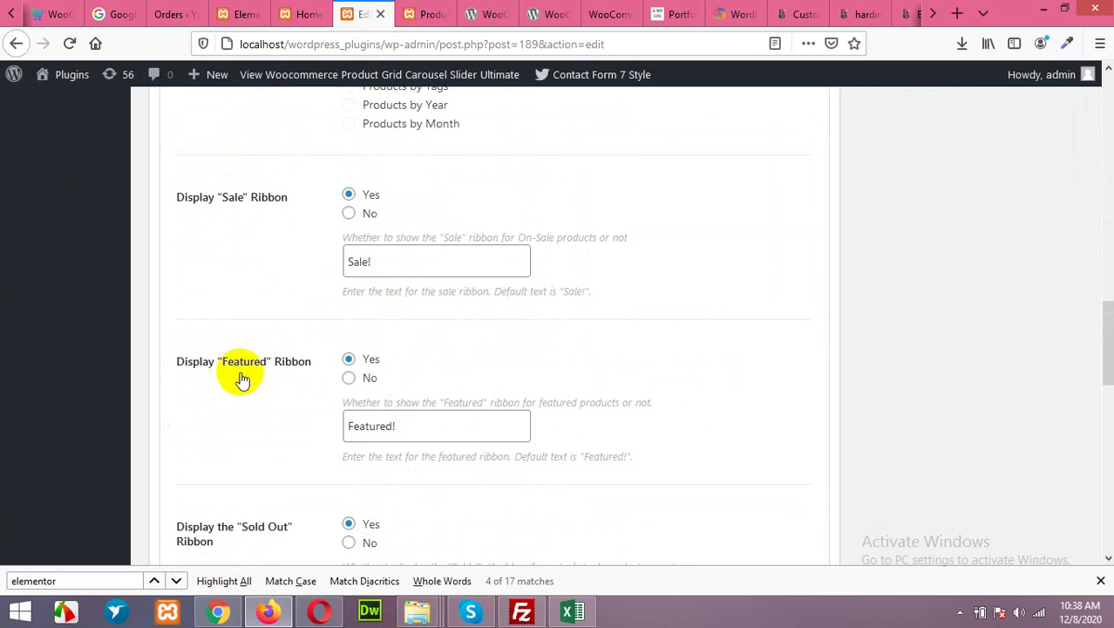
scroll(329, 389, "down", 2)
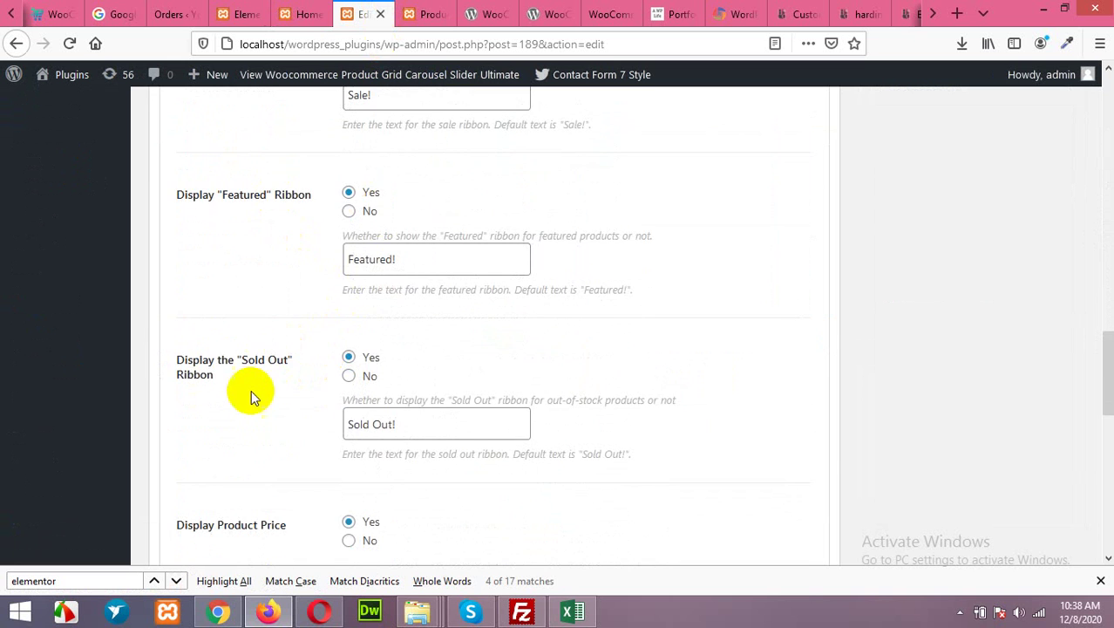
scroll(251, 389, "down", 1)
scroll(271, 395, "down", 2)
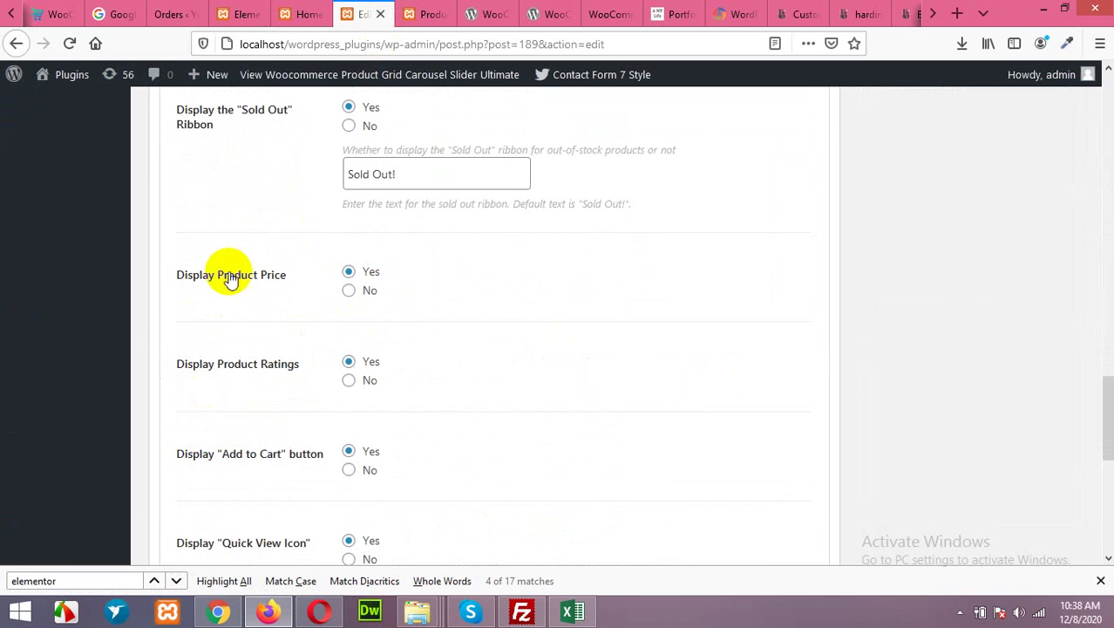
scroll(335, 393, "down", 2)
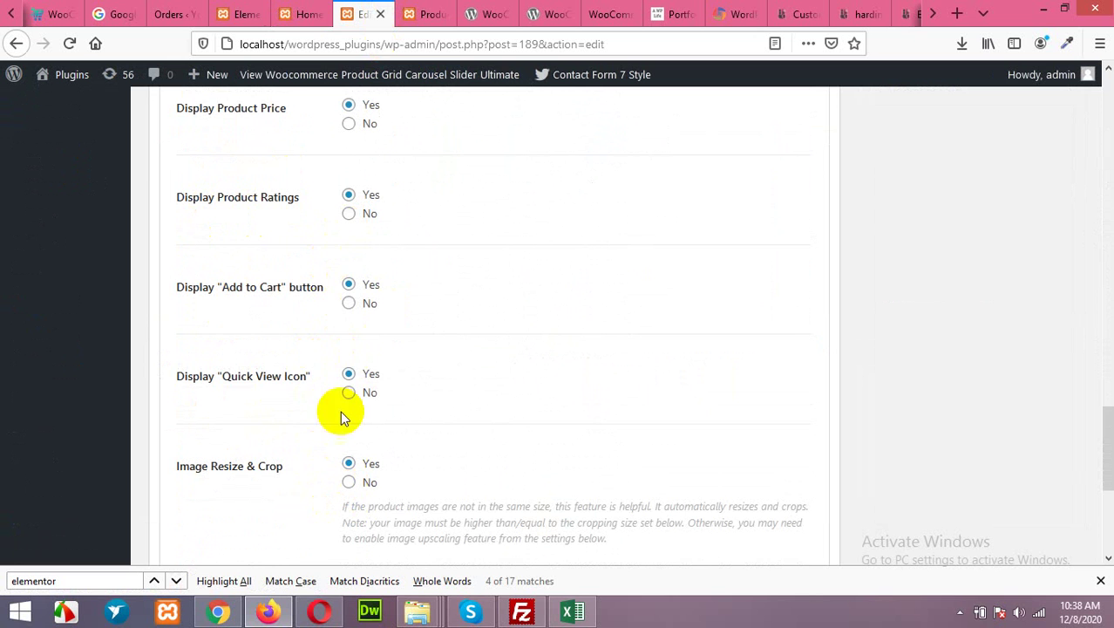
scroll(339, 429, "up", 1)
scroll(342, 436, "down", 4)
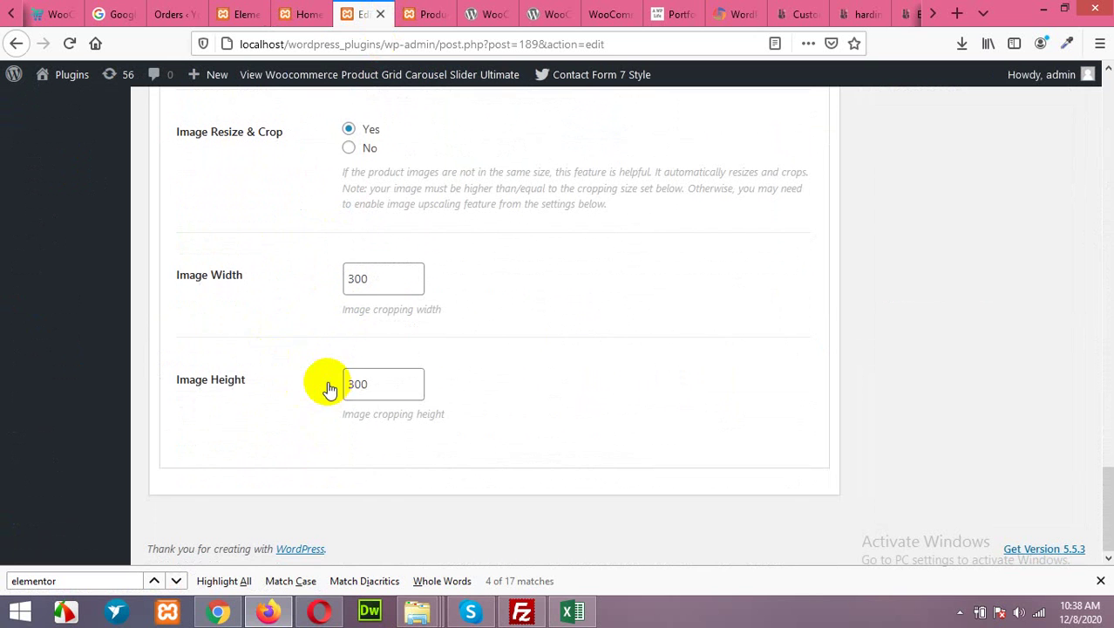
scroll(329, 384, "up", 15)
scroll(331, 382, "up", 5)
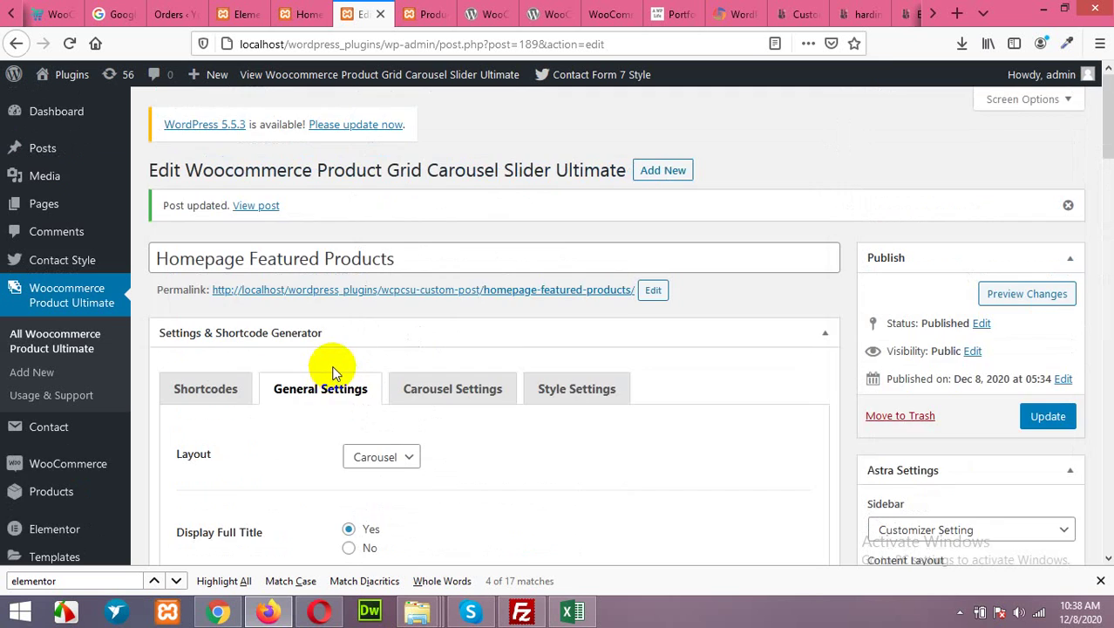
scroll(296, 356, "down", 1)
left_click(1035, 253)
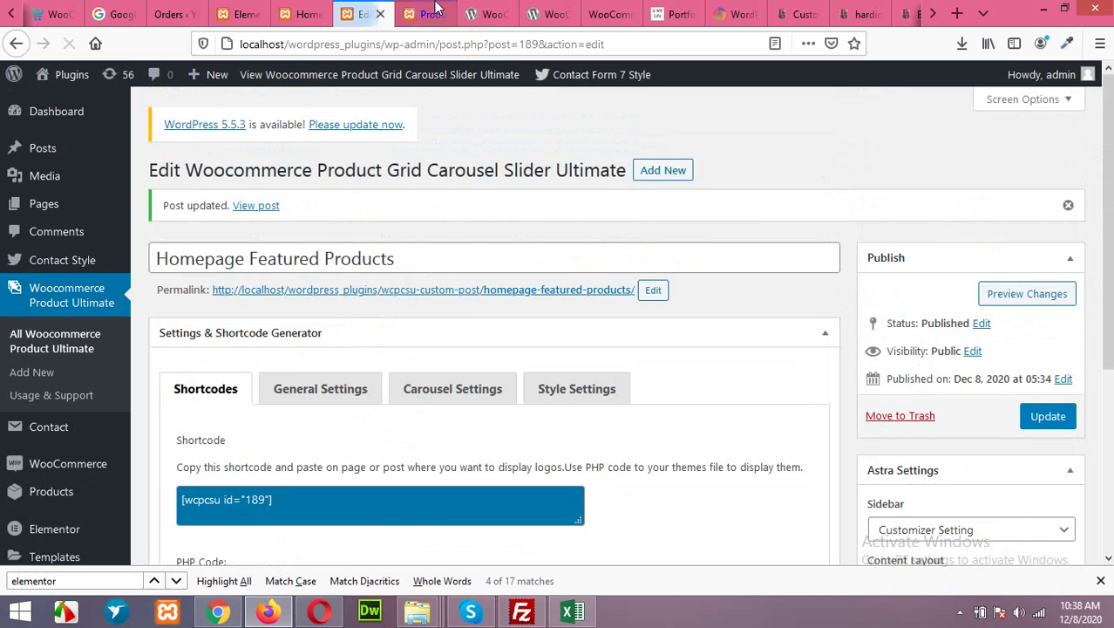
Check the live homepage carousel cycling IBS Relief and white quinoa, then return to its edit page.
left_click(433, 12)
left_click(301, 14)
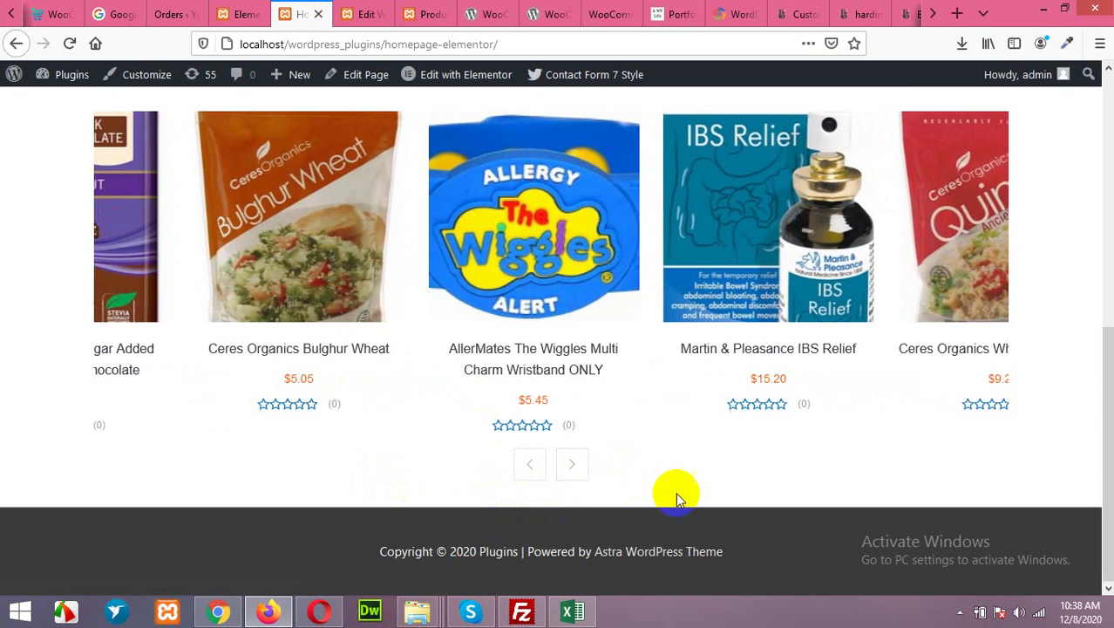
left_click(239, 11)
left_click(326, 9)
left_click(346, 10)
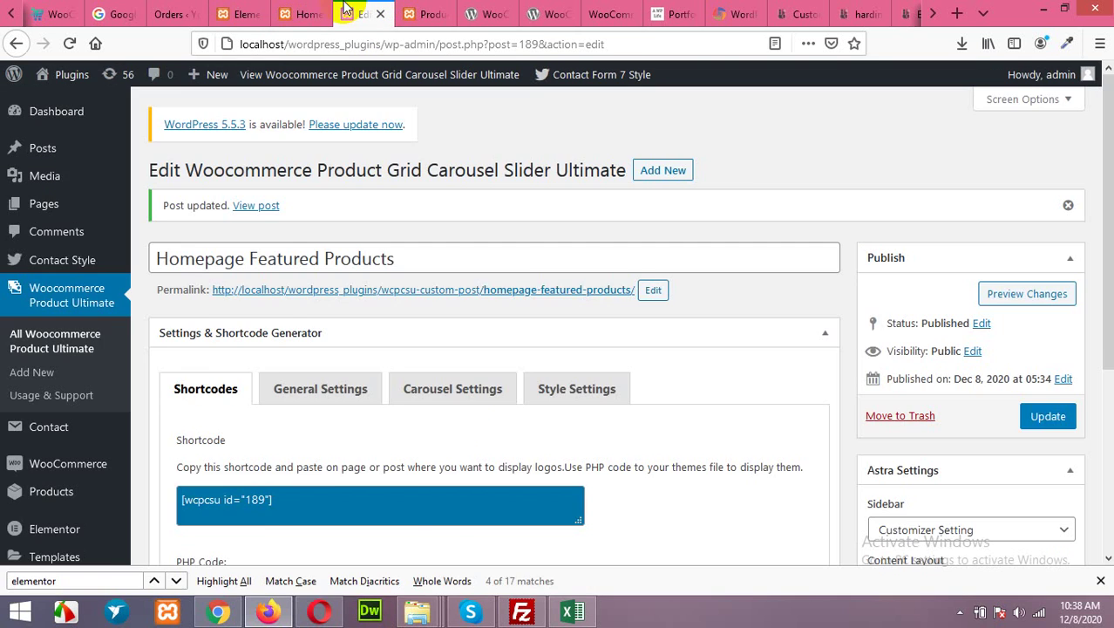
Return to the carousel settings page and start creating a new product carousel.
left_click(235, 11)
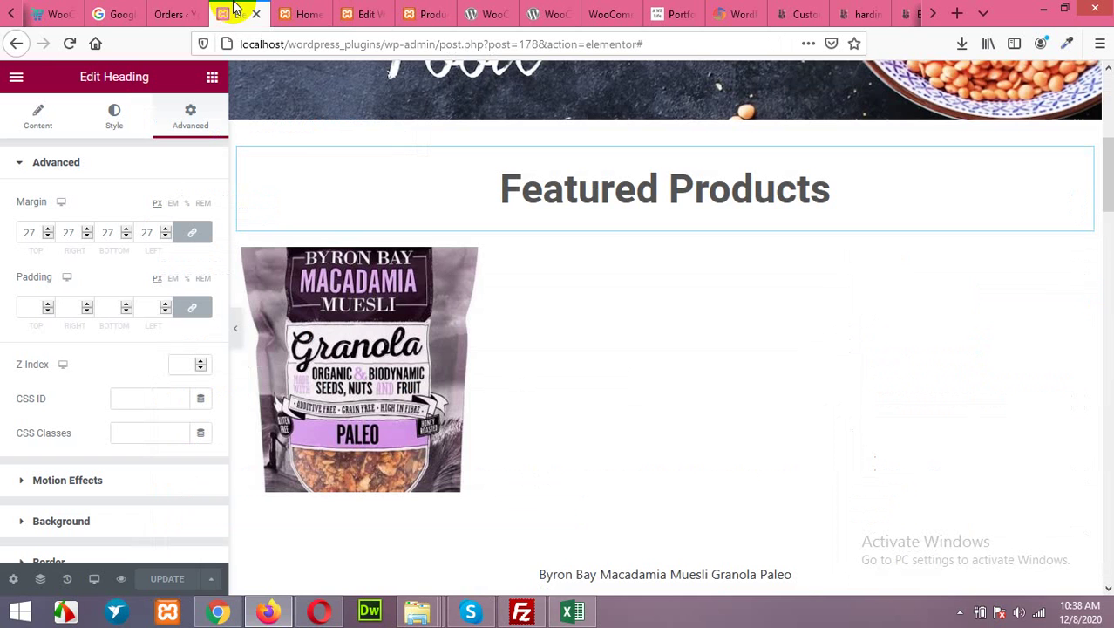
left_click(353, 10)
scroll(223, 309, "down", 1)
scroll(222, 310, "down", 2)
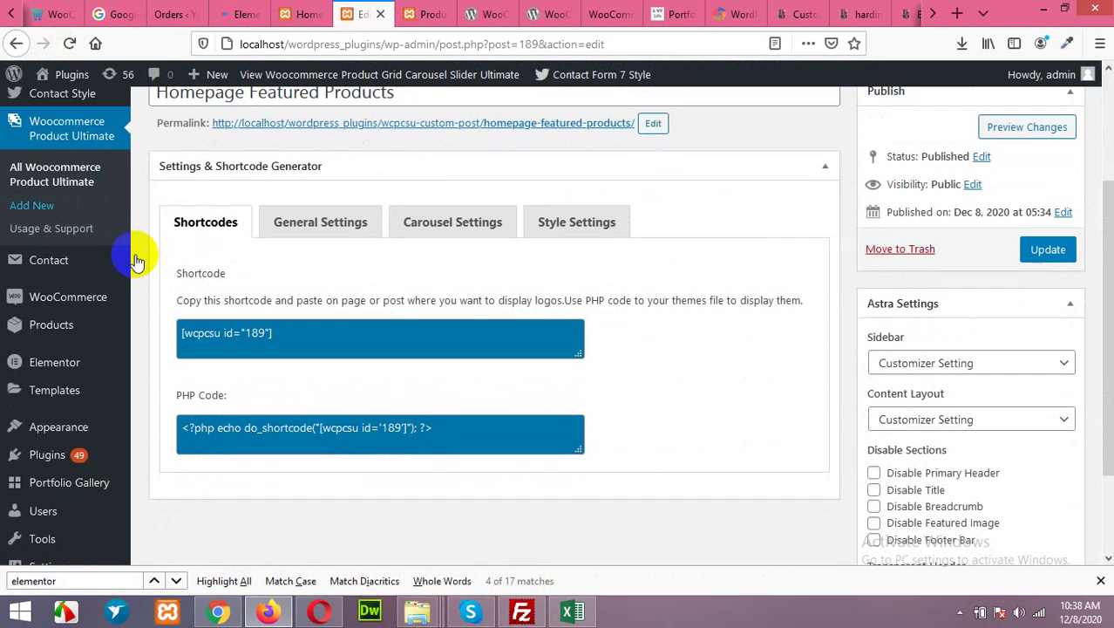
scroll(166, 288, "up", 3)
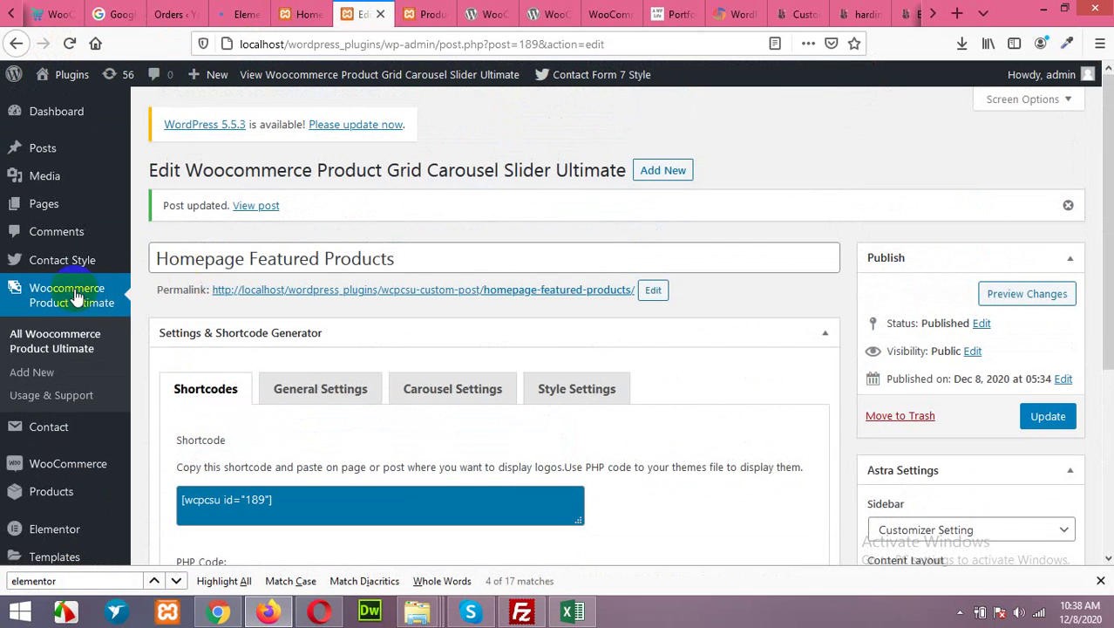
left_click(13, 373)
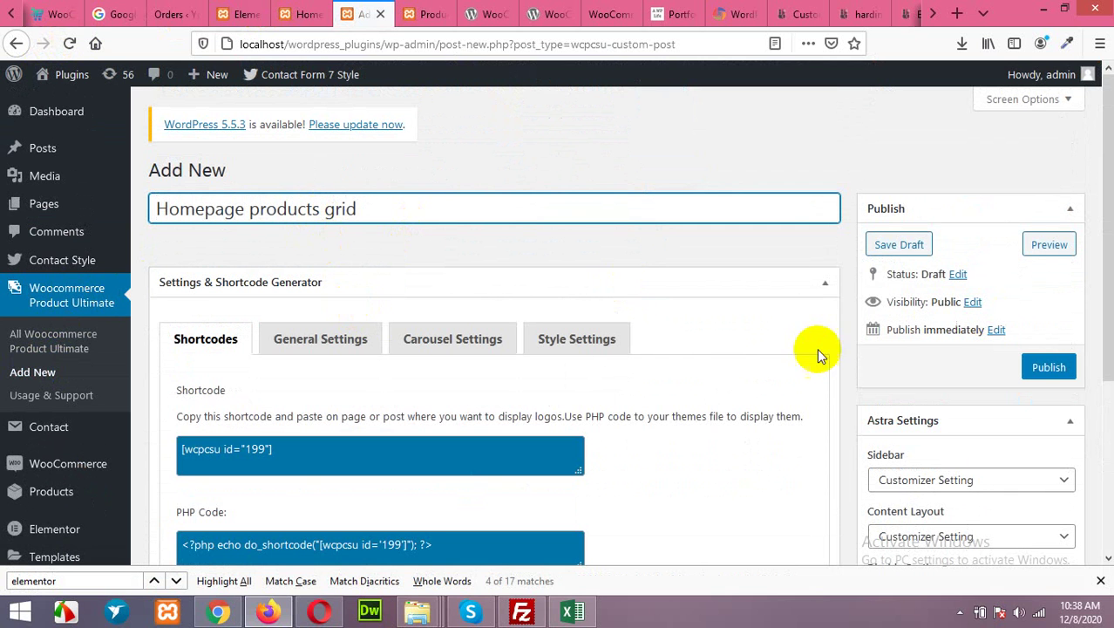
Publish the new Homepage products grid and switch its layout from carousel to Grid.
scroll(475, 292, "down", 2)
left_click(1037, 201)
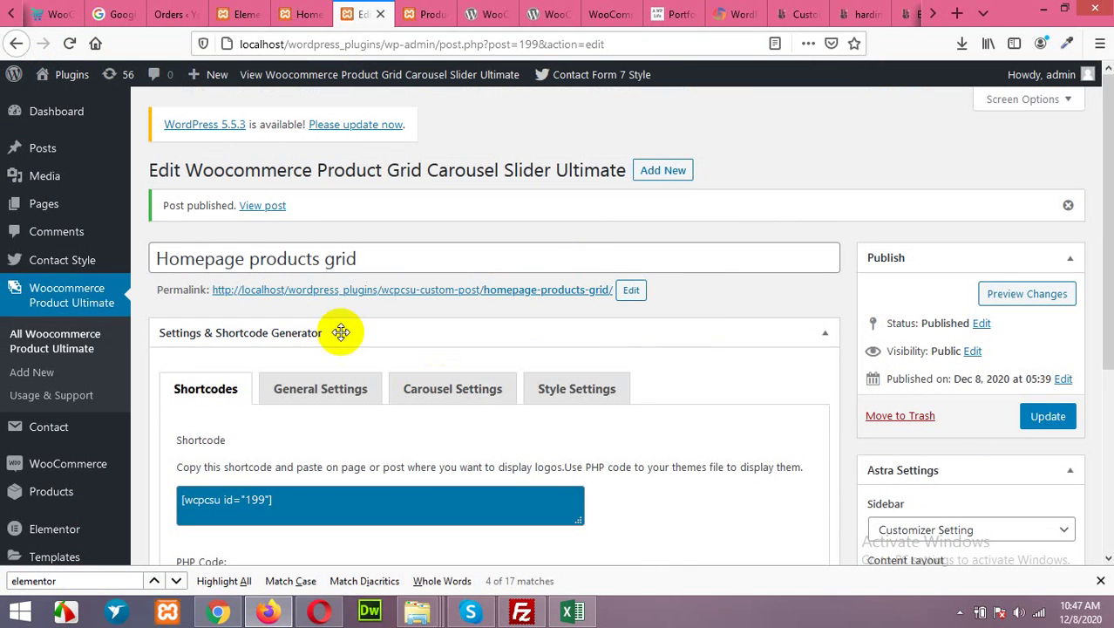
left_click(346, 390)
scroll(335, 366, "down", 2)
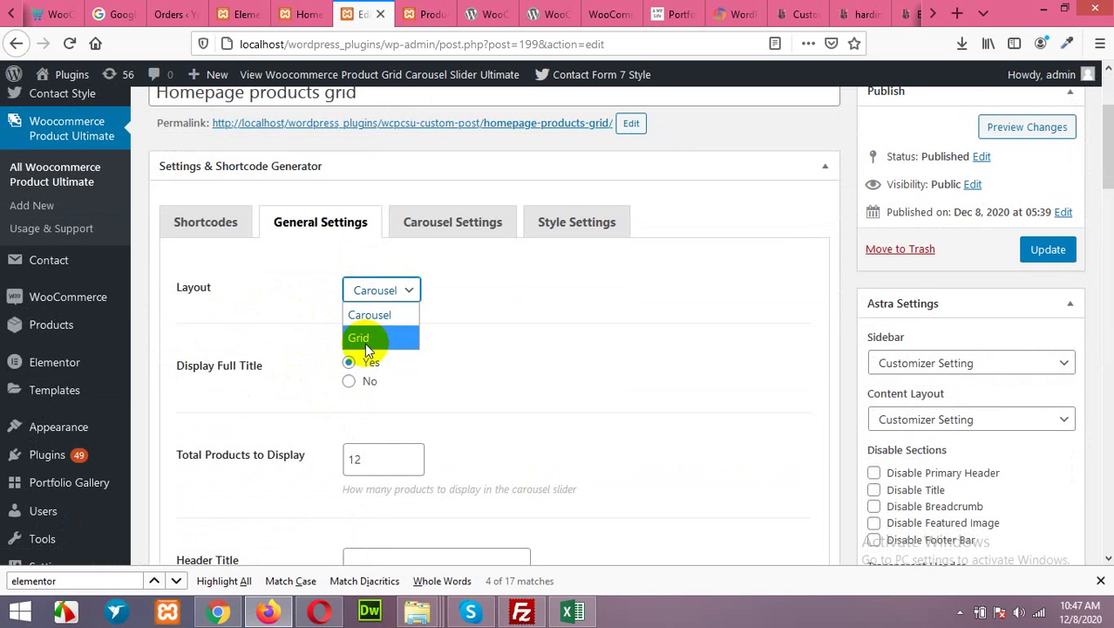
left_click(364, 341)
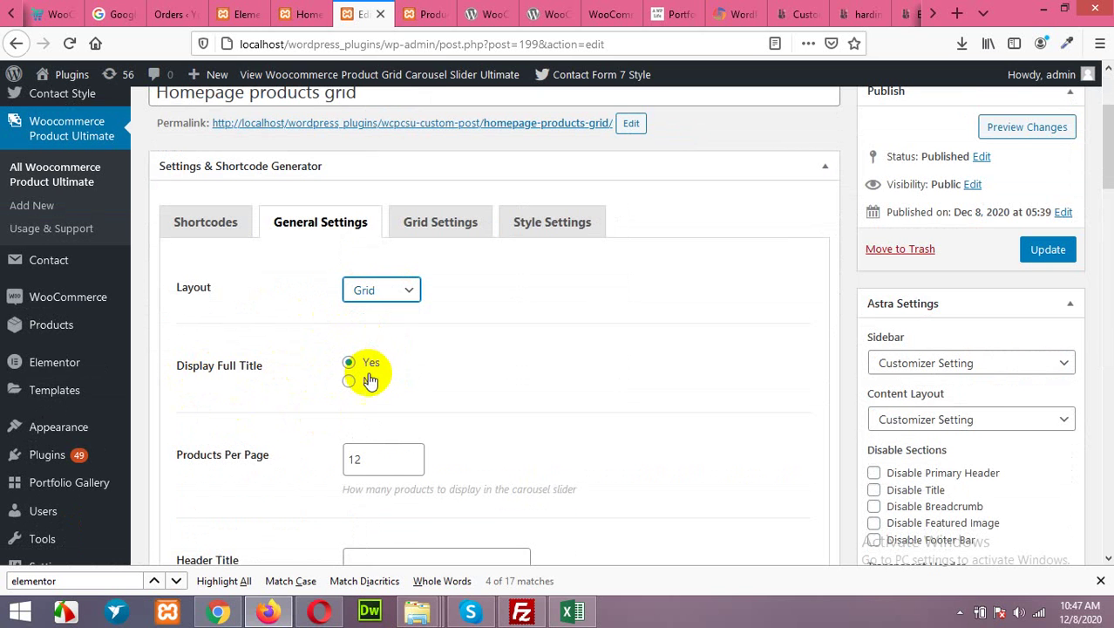
Compare against the store's product list and live homepage, then return to the grid settings.
left_click(426, 14)
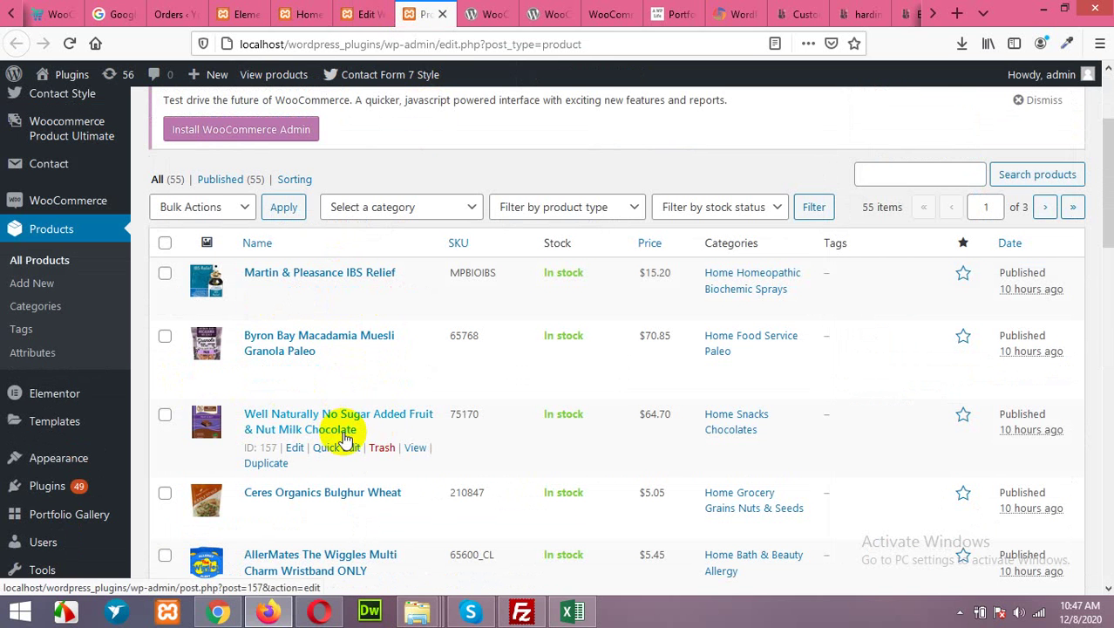
left_click(381, 8)
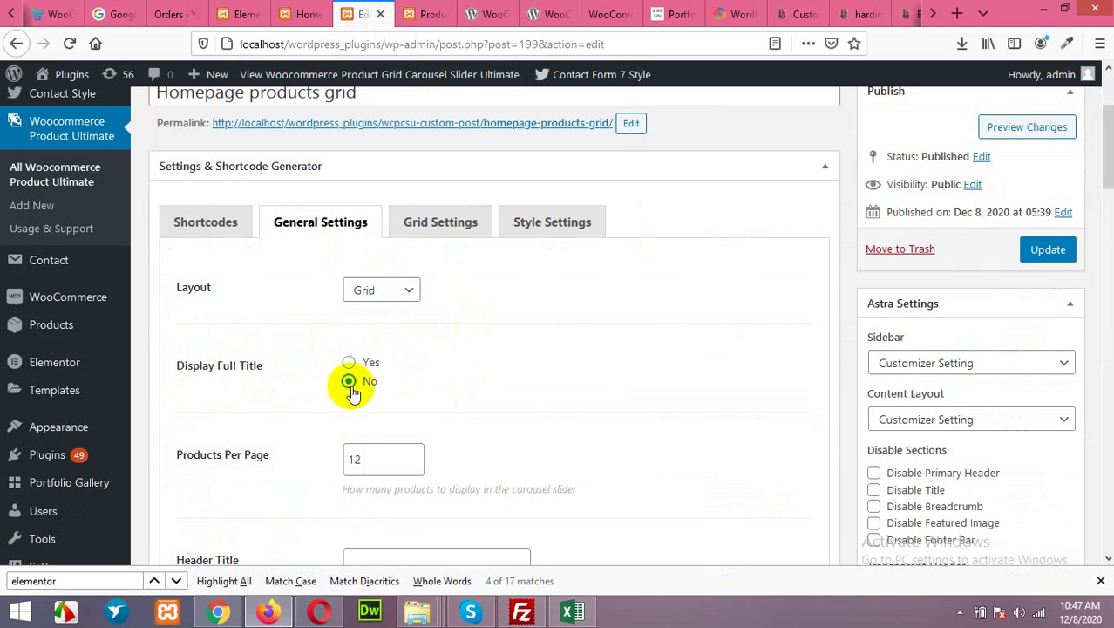
scroll(232, 488, "down", 3)
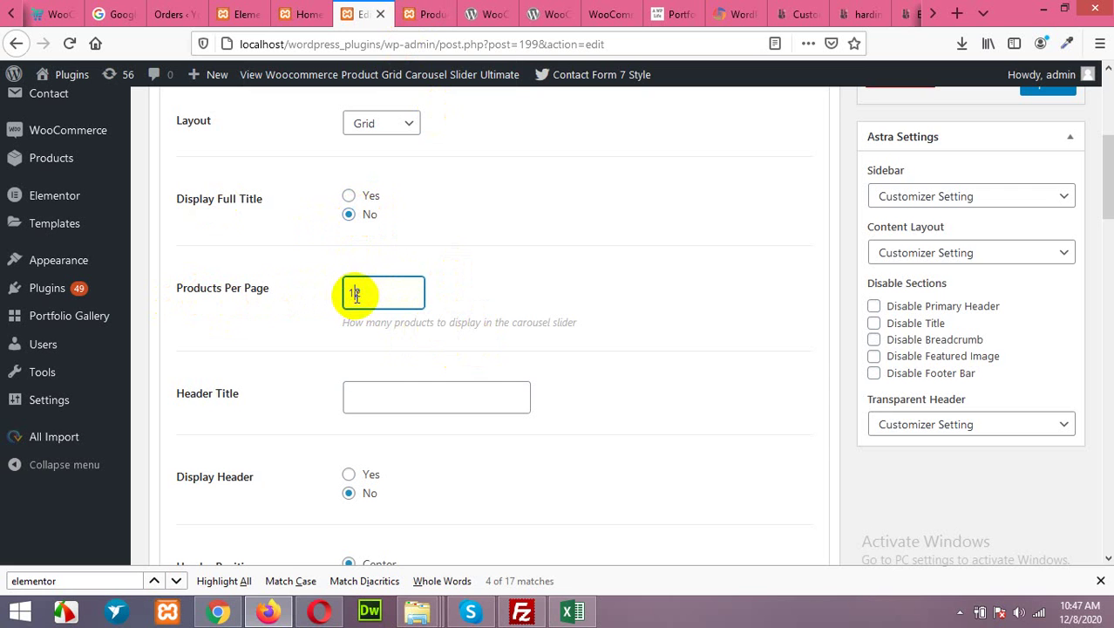
left_click(426, 14)
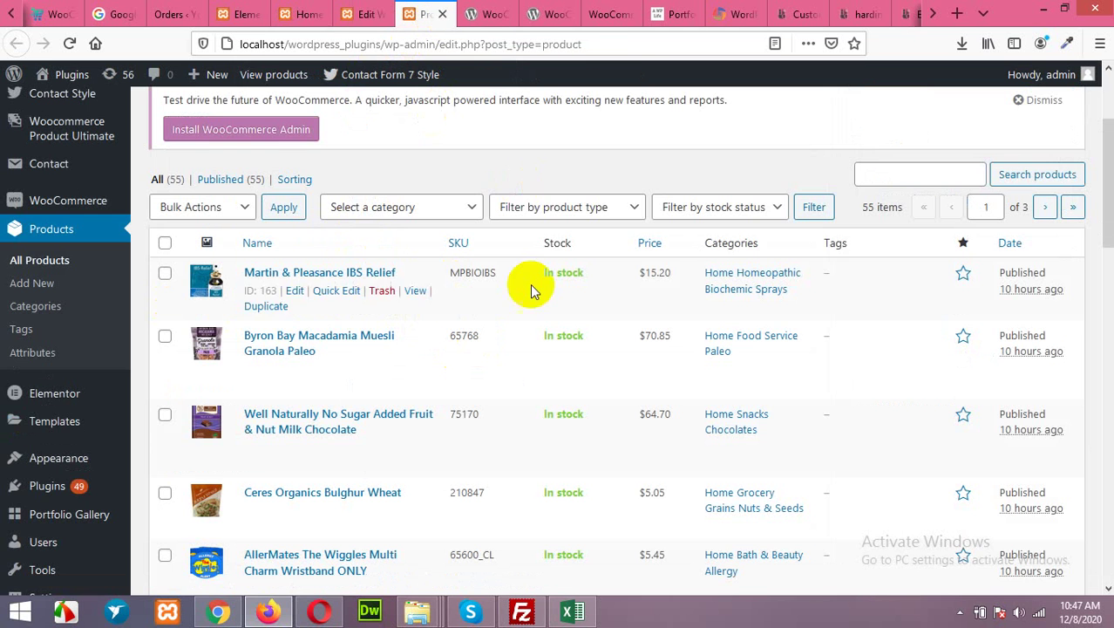
left_click(490, 12)
left_click(364, 14)
left_click(298, 14)
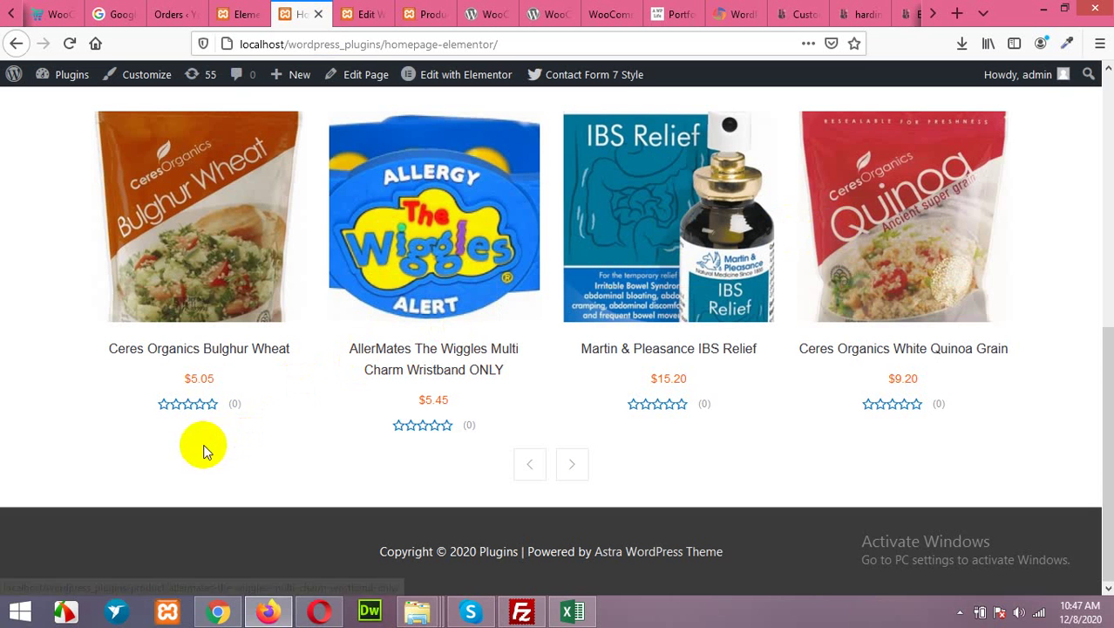
left_click(236, 14)
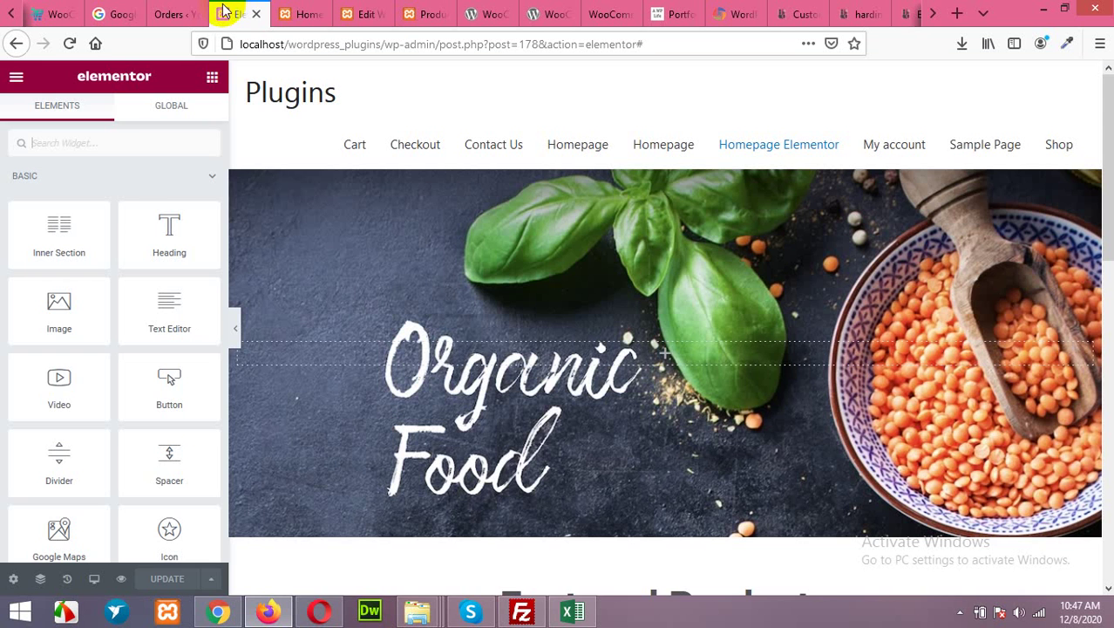
left_click(356, 14)
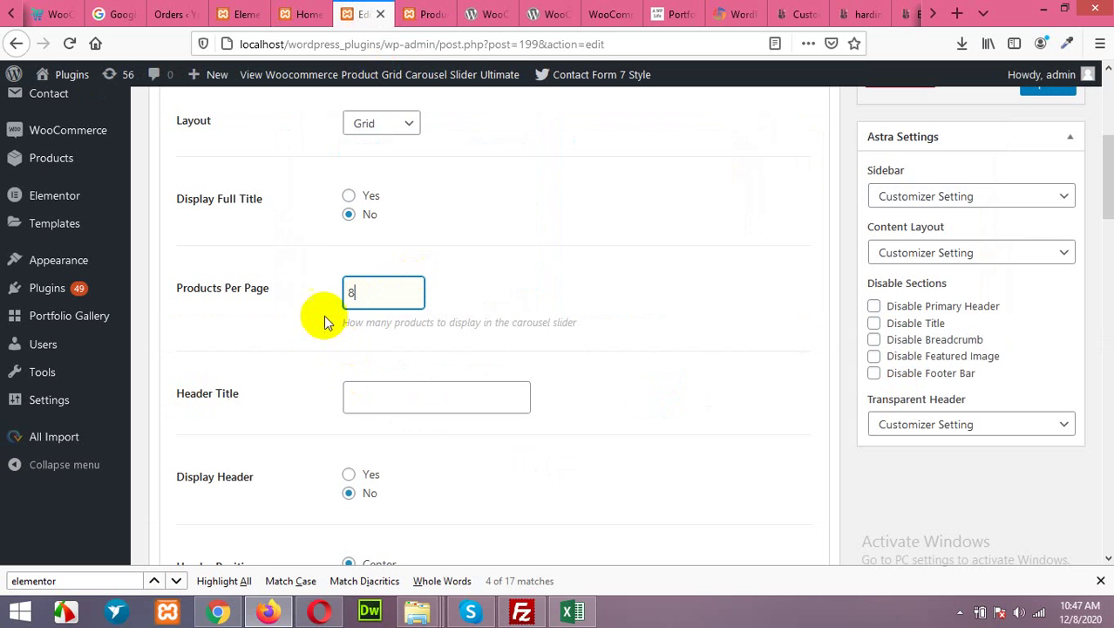
Save the updated Homepage products grid settings.
scroll(264, 397, "down", 2)
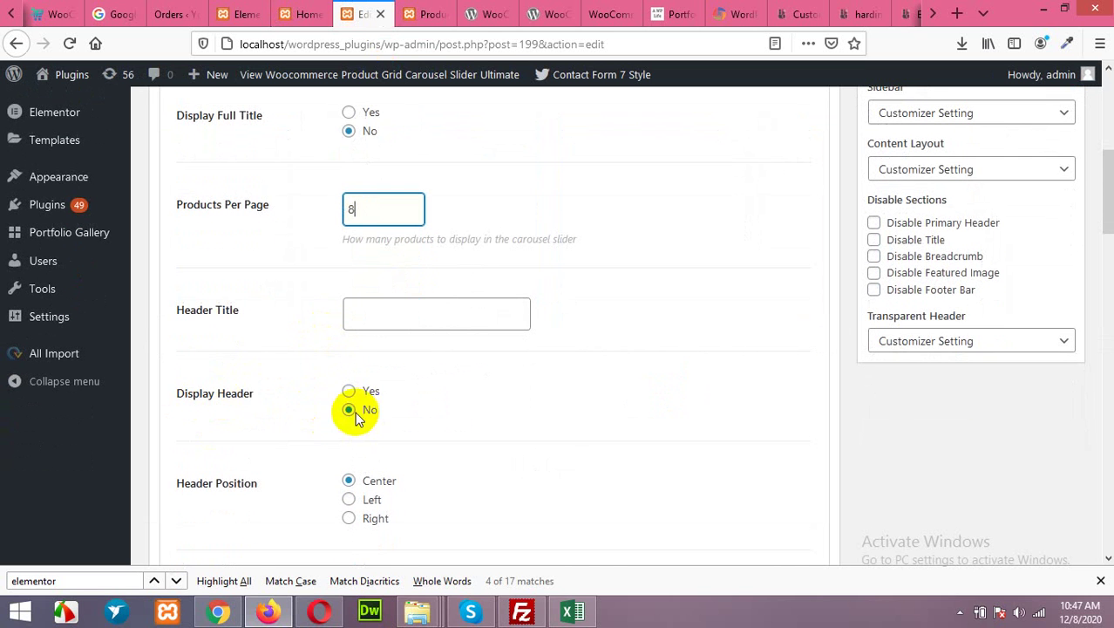
scroll(298, 418, "down", 4)
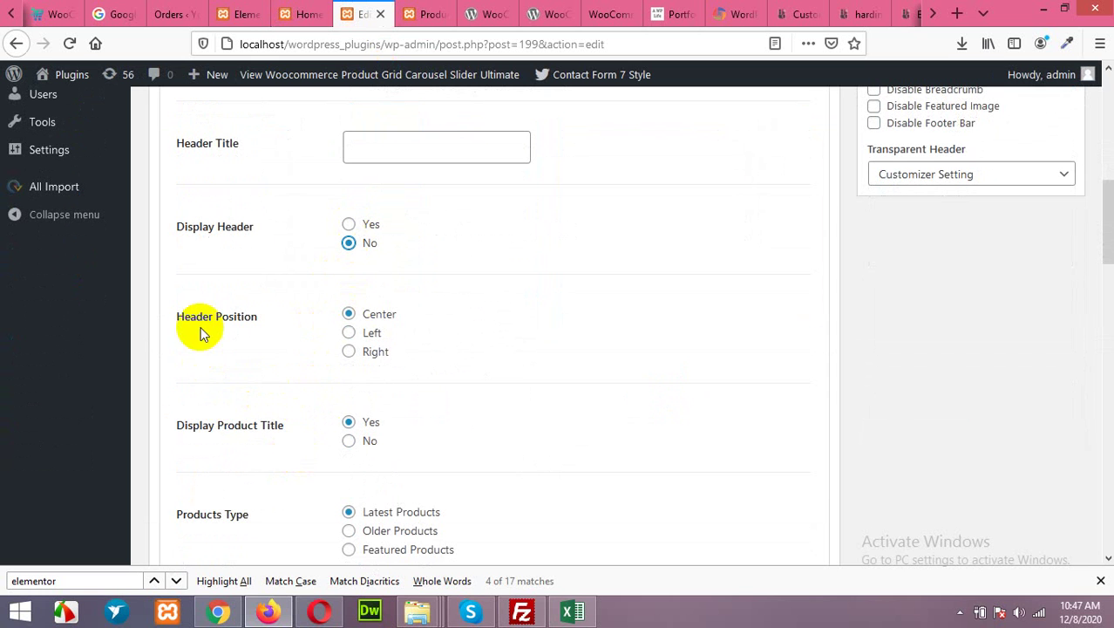
scroll(285, 413, "down", 8)
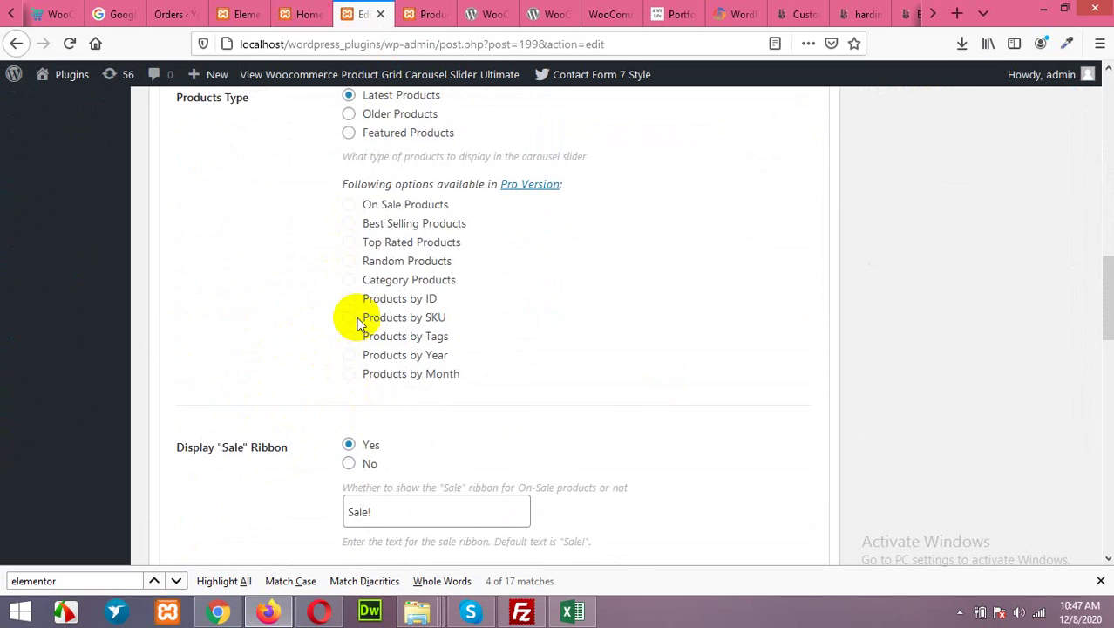
scroll(262, 397, "down", 4)
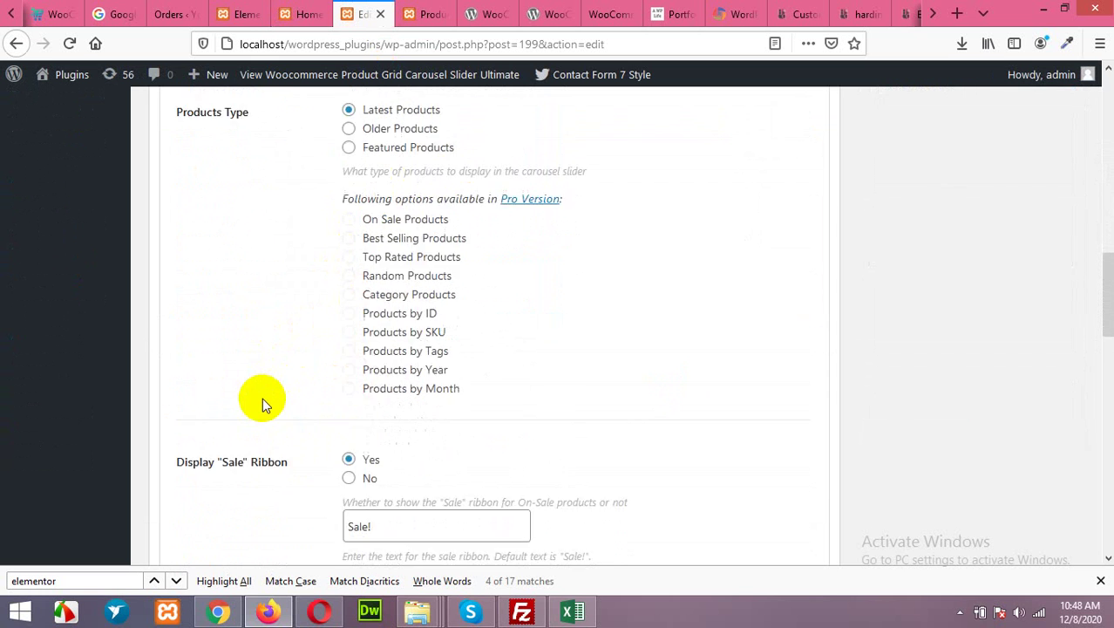
scroll(307, 431, "up", 2)
scroll(302, 440, "up", 6)
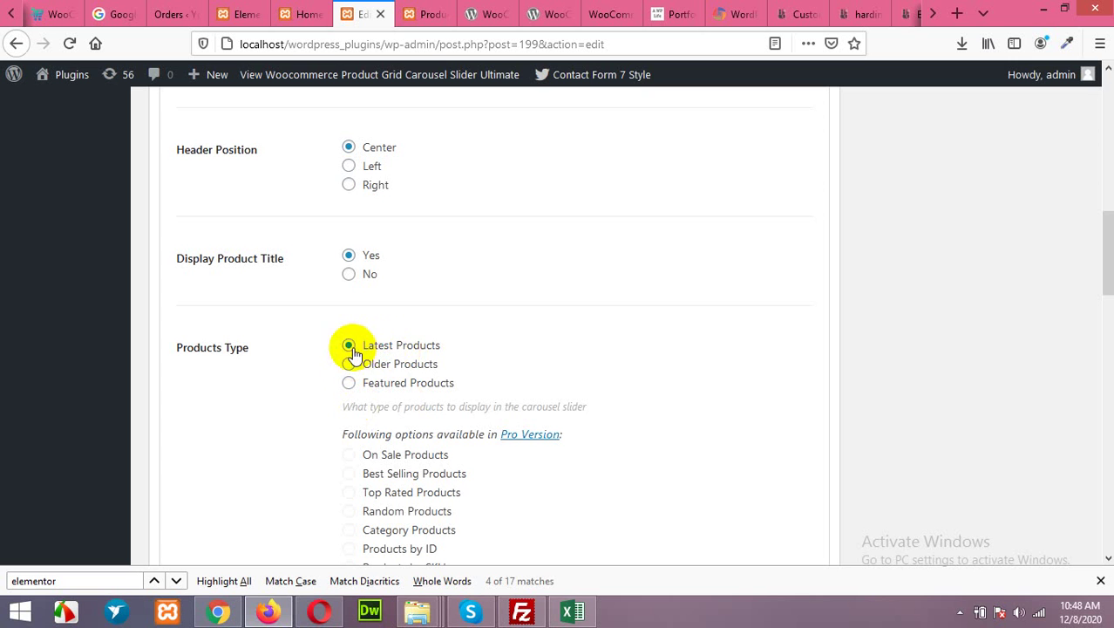
scroll(353, 403, "down", 15)
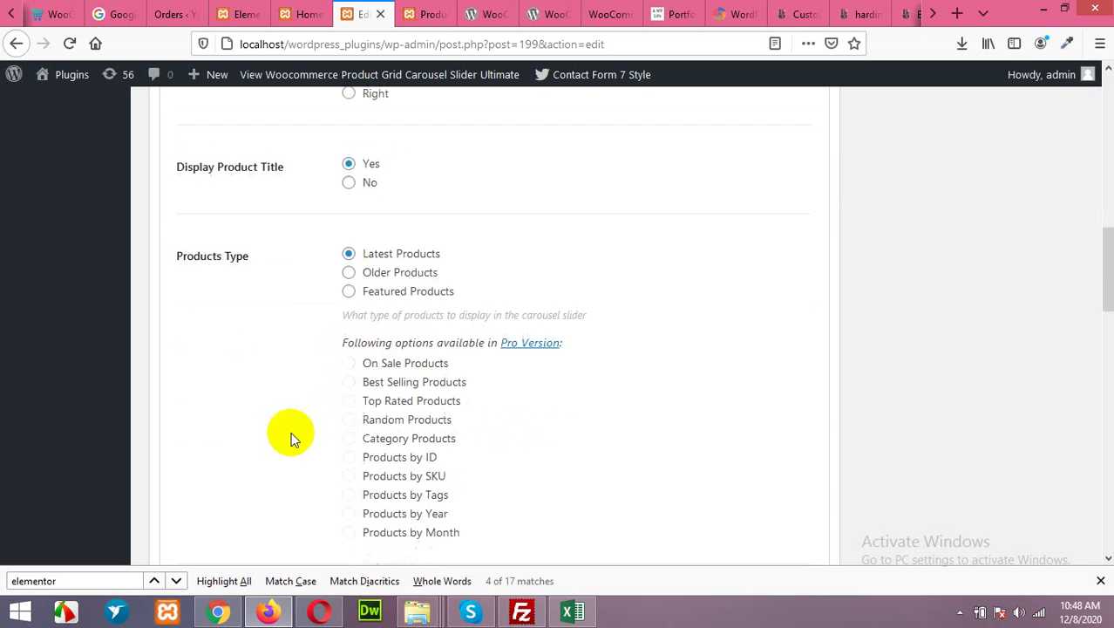
scroll(327, 423, "down", 8)
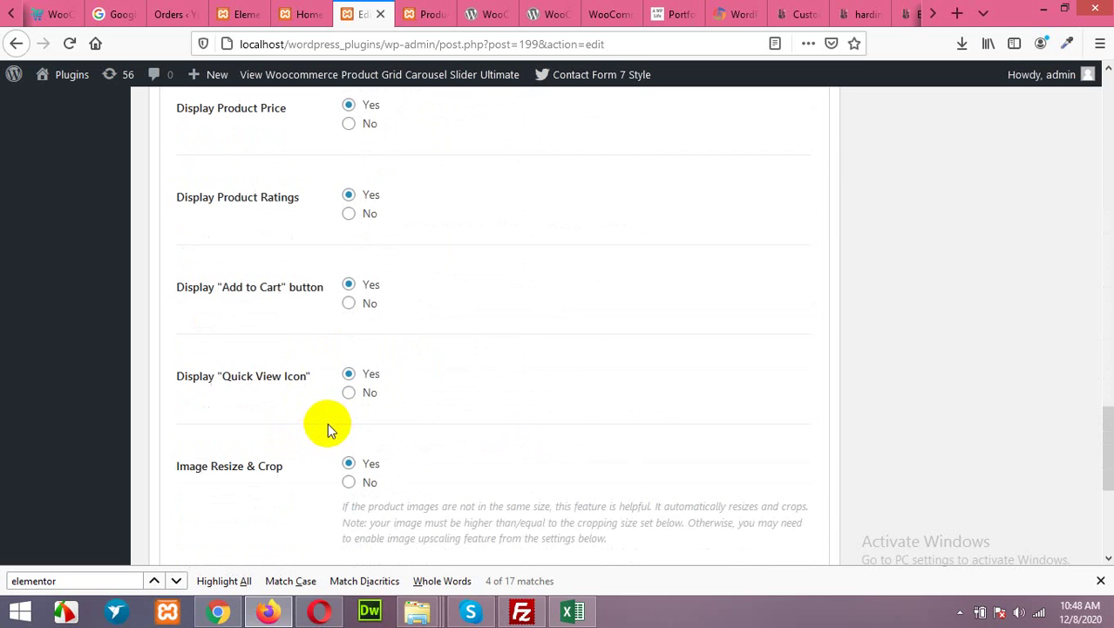
scroll(329, 421, "up", 20)
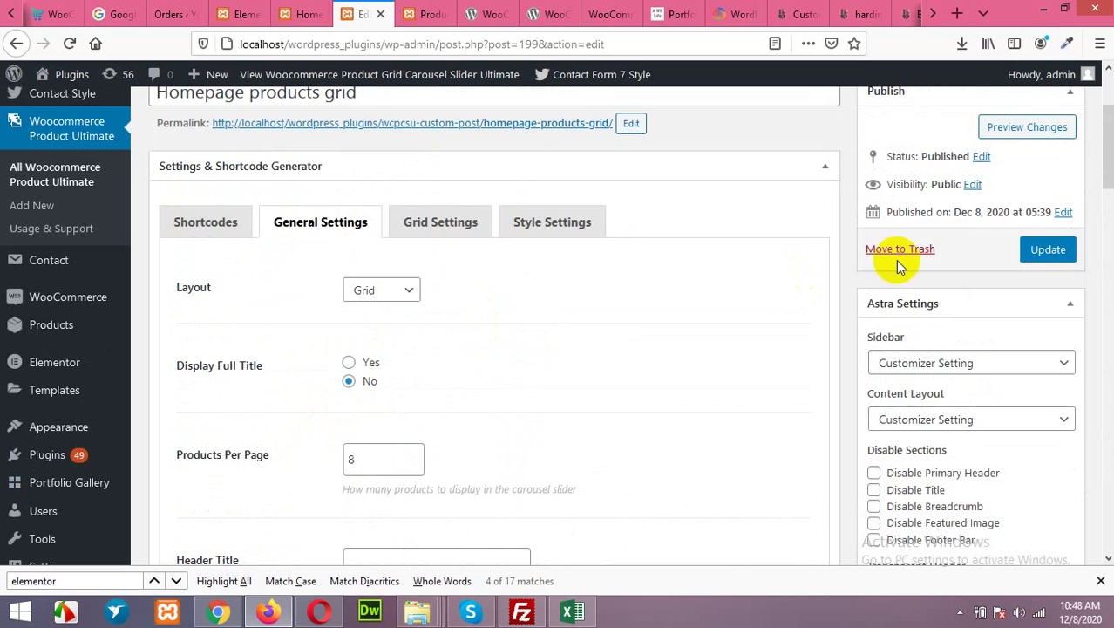
left_click(1047, 250)
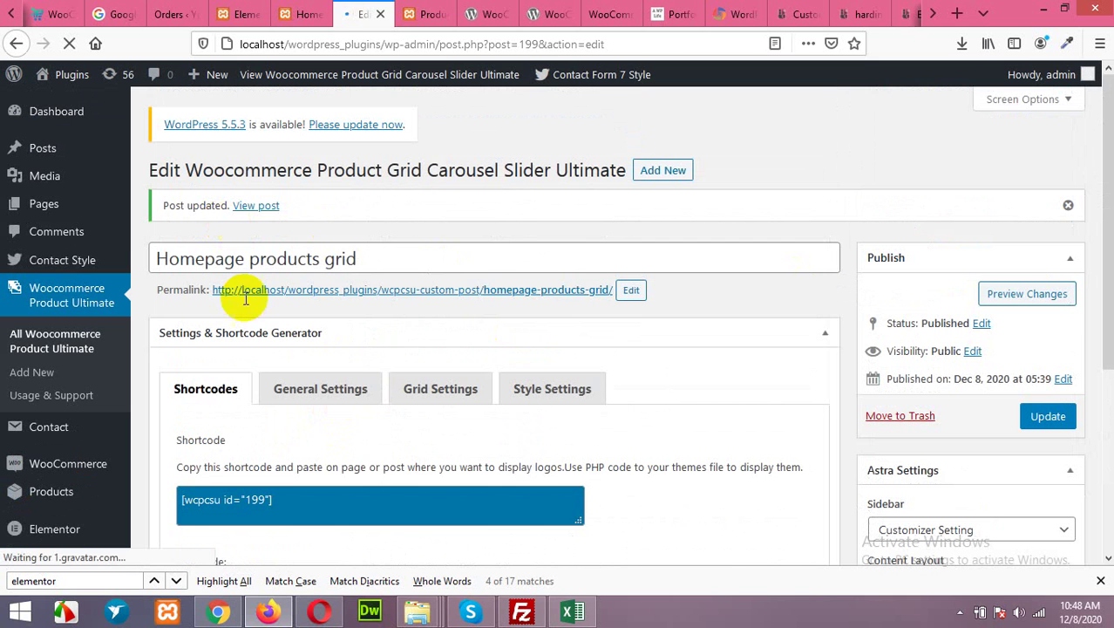
Copy the grid's shortcode [wcpcsu id="199"] and view the live homepage.
left_click(194, 387)
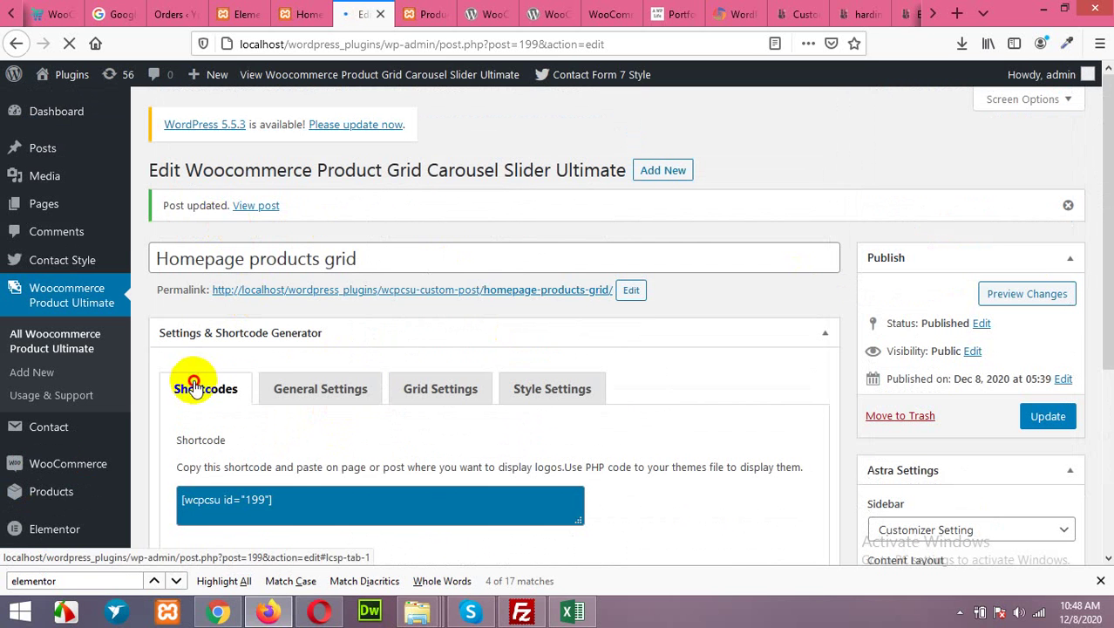
triple_click(279, 498)
right_click(261, 501)
left_click(312, 304)
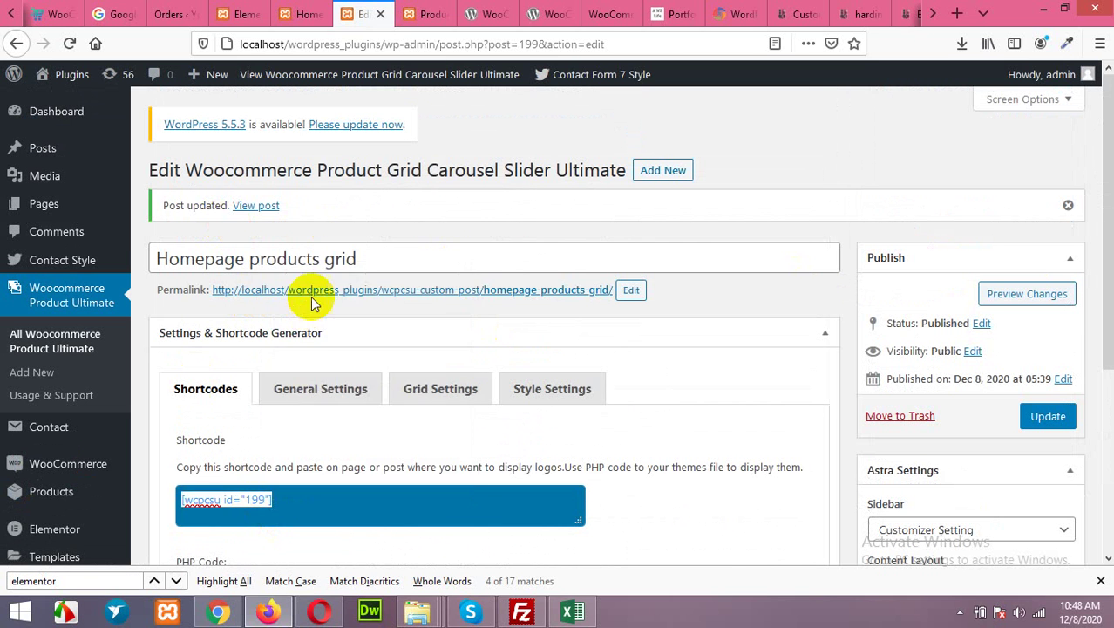
left_click(443, 9)
left_click(296, 11)
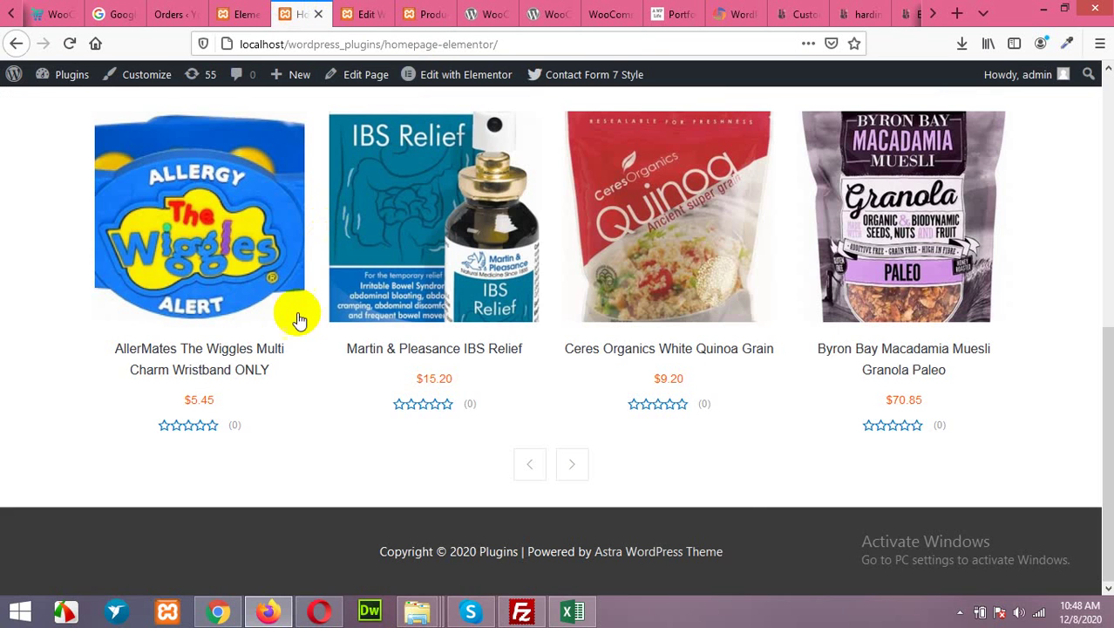
Duplicate the Featured Products section and delete the carousel widget from the copy.
left_click(239, 14)
scroll(542, 409, "down", 5)
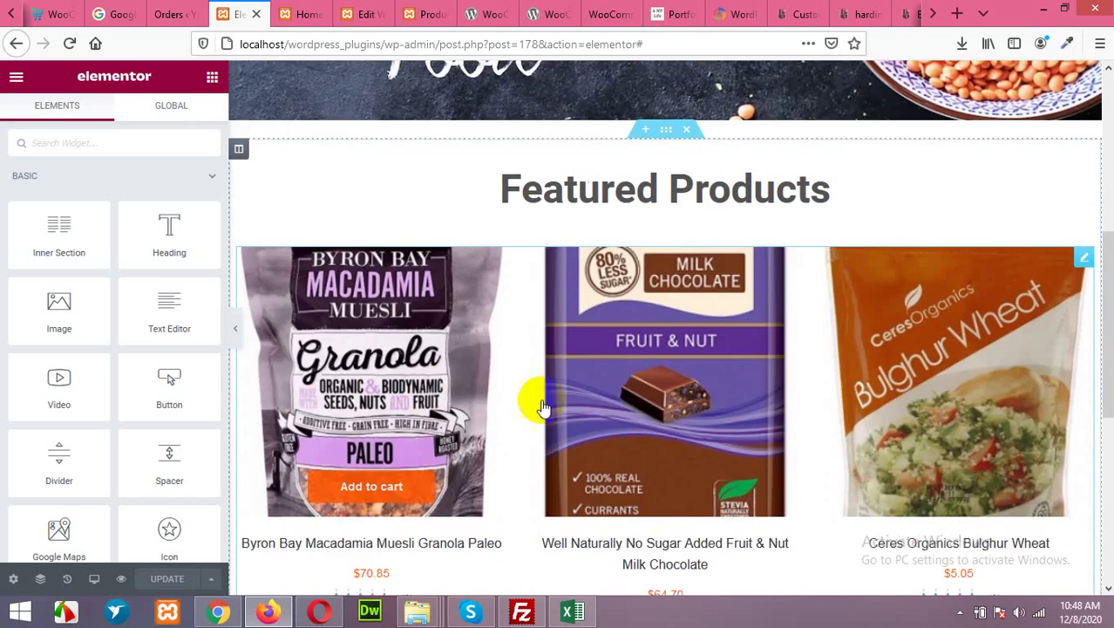
scroll(543, 408, "down", 4)
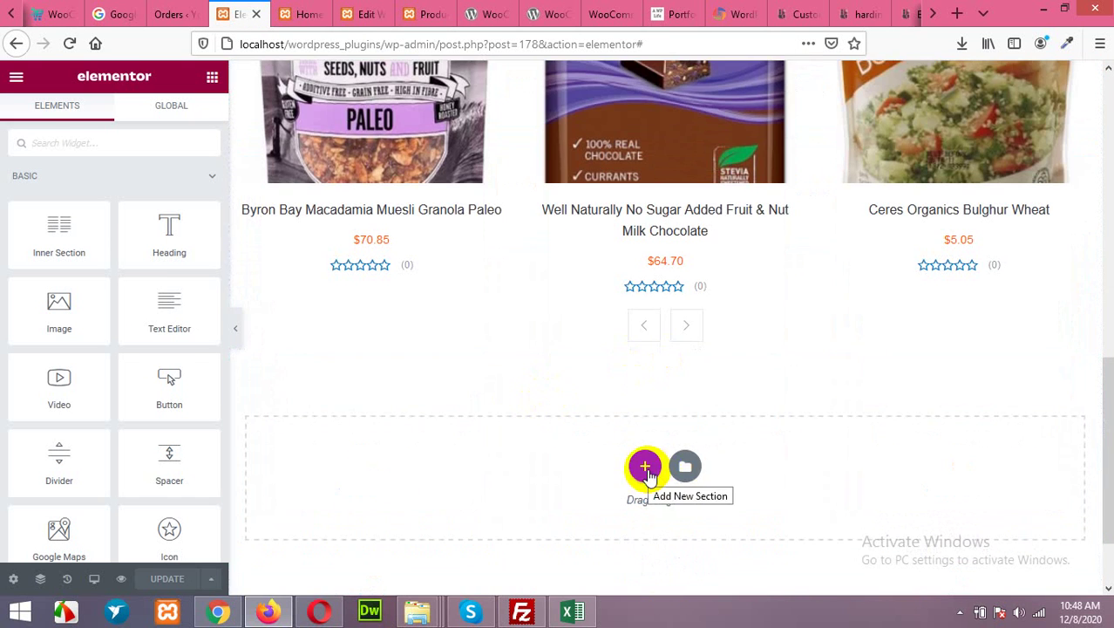
scroll(628, 174, "up", 5)
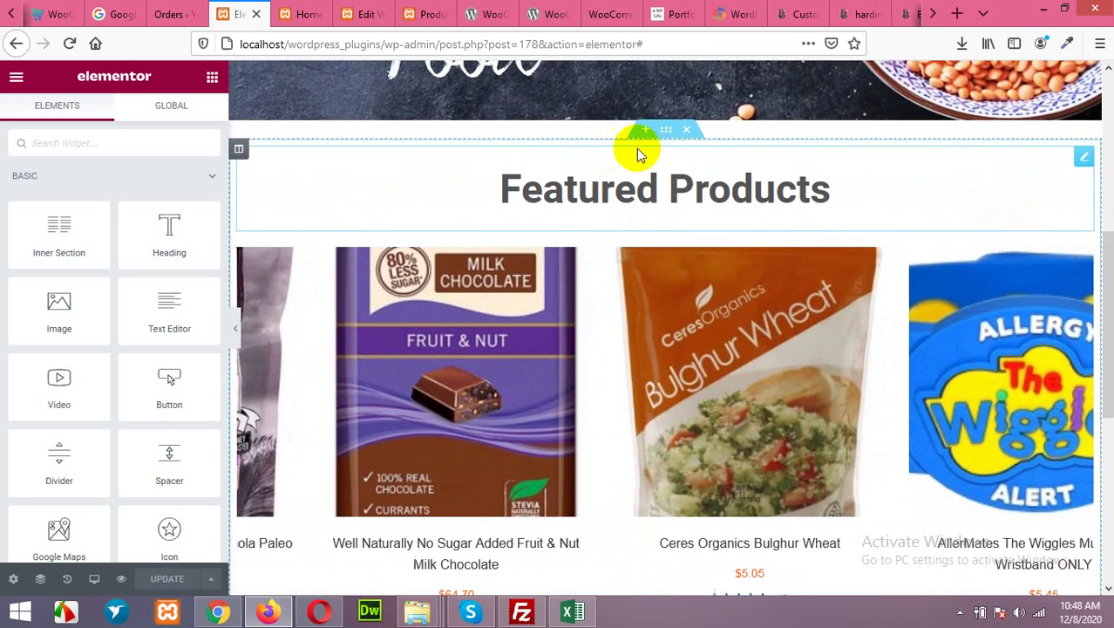
right_click(667, 131)
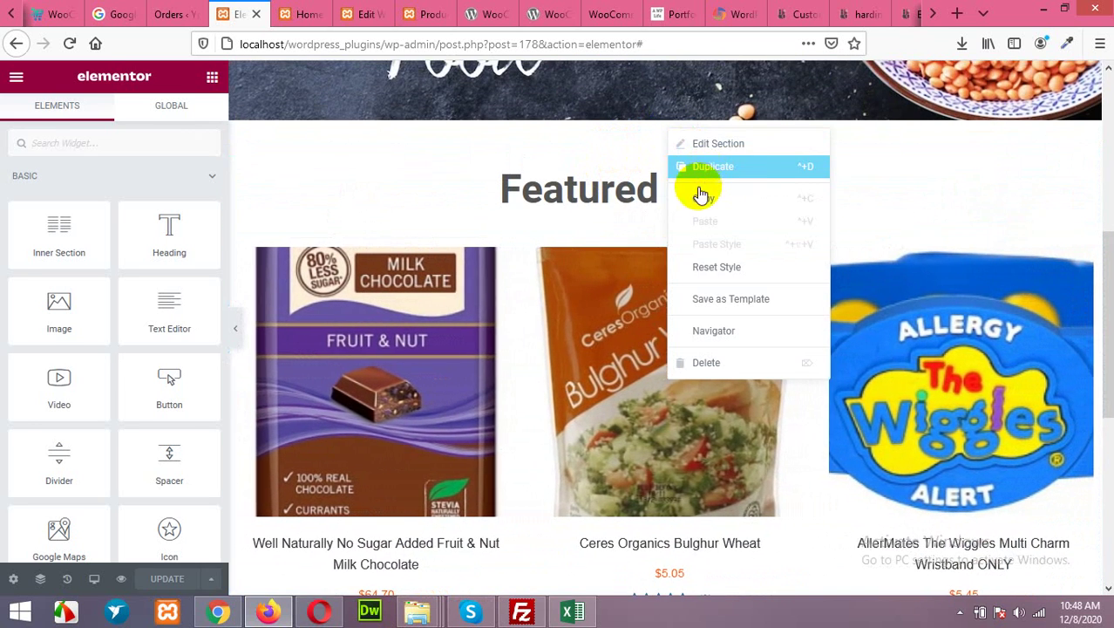
left_click(702, 172)
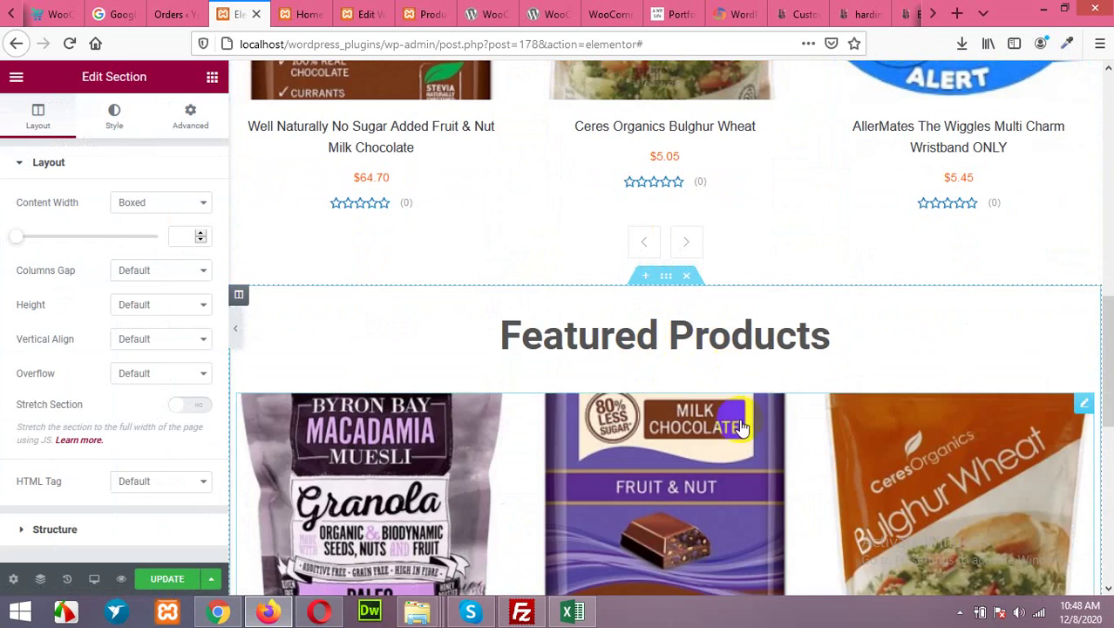
right_click(1089, 404)
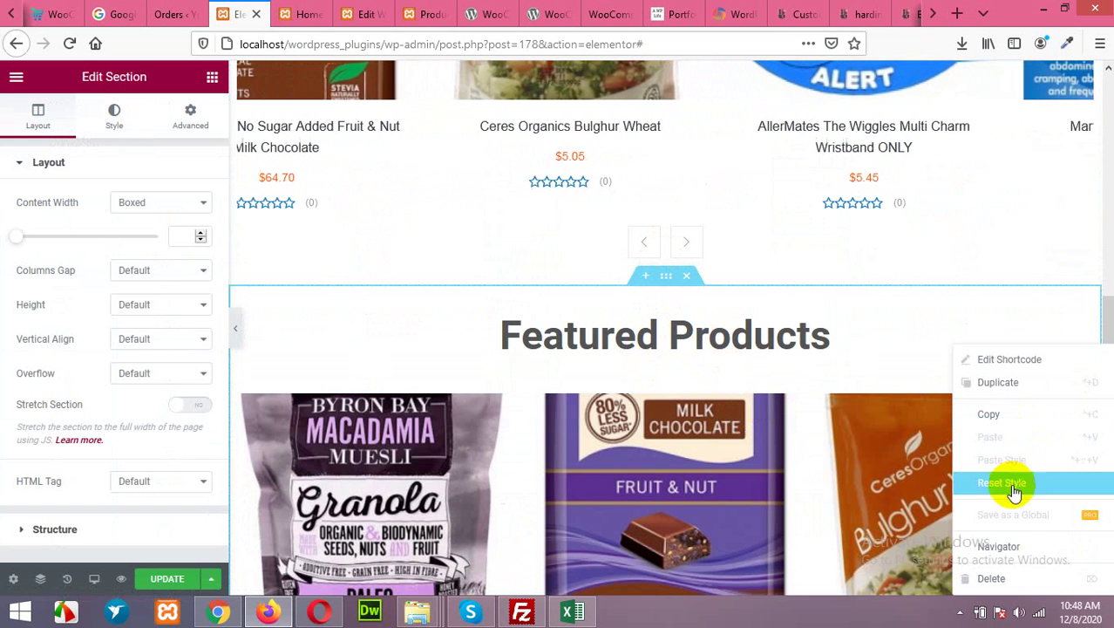
left_click(988, 578)
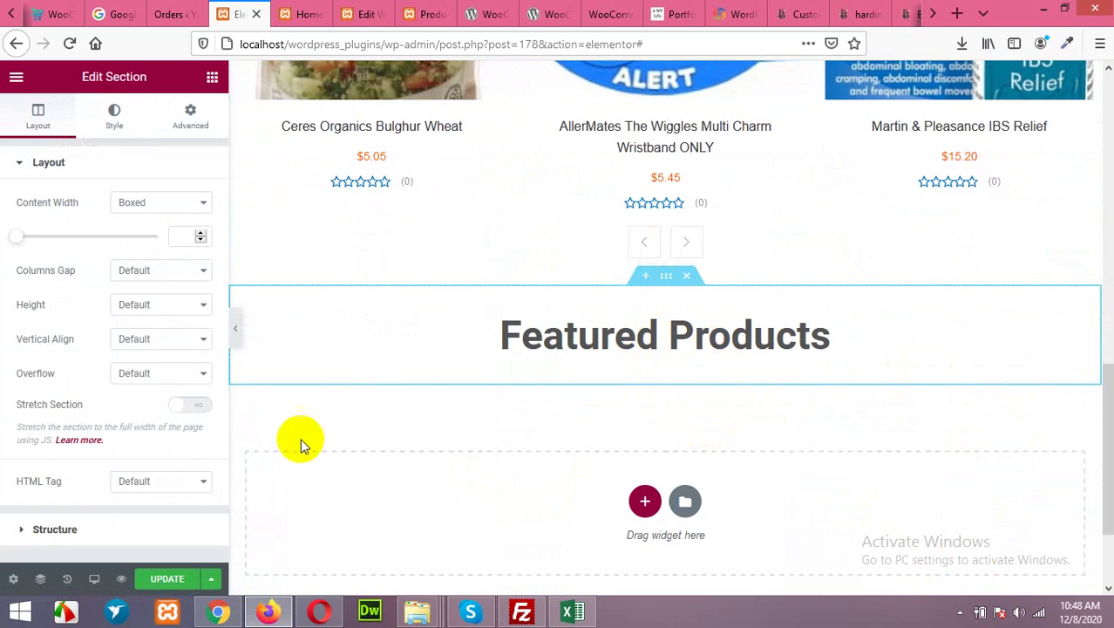
Add a Shortcode widget under the second heading containing [wcpcsu id="199"] to render the 8-product grid.
left_click(211, 80)
scroll(139, 336, "down", 10)
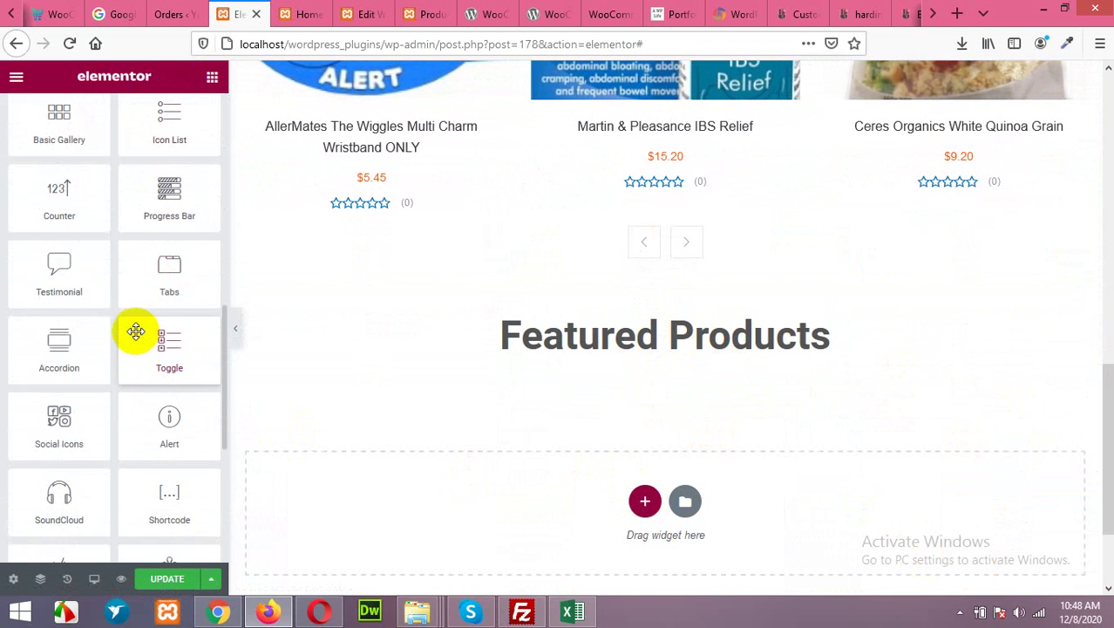
scroll(96, 375, "down", 1)
left_click_drag(173, 453, 653, 383)
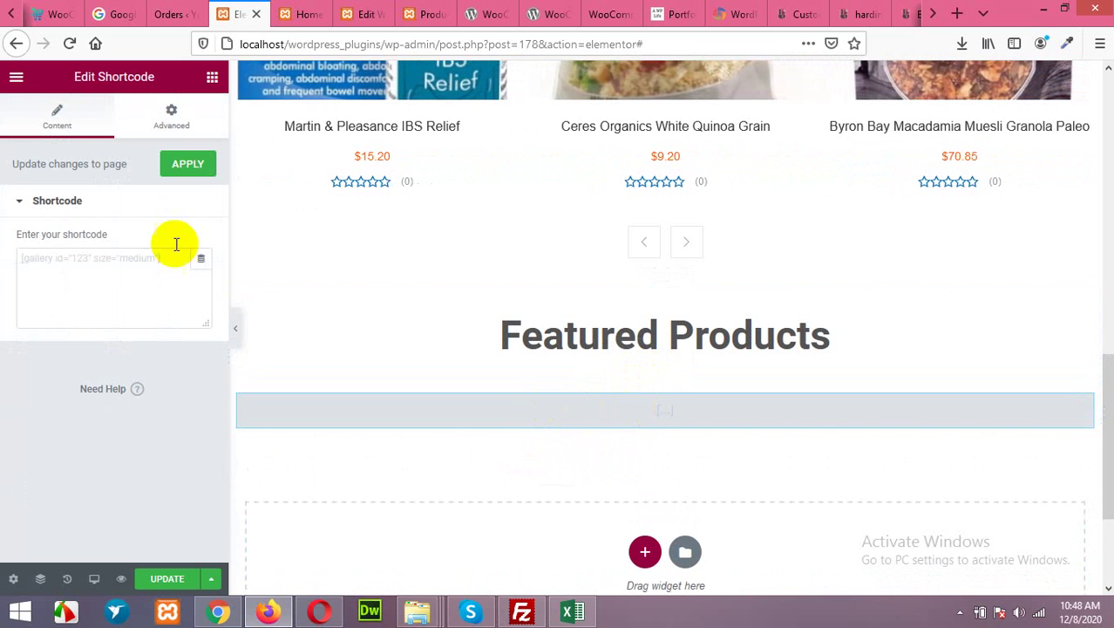
right_click(96, 269)
left_click(128, 338)
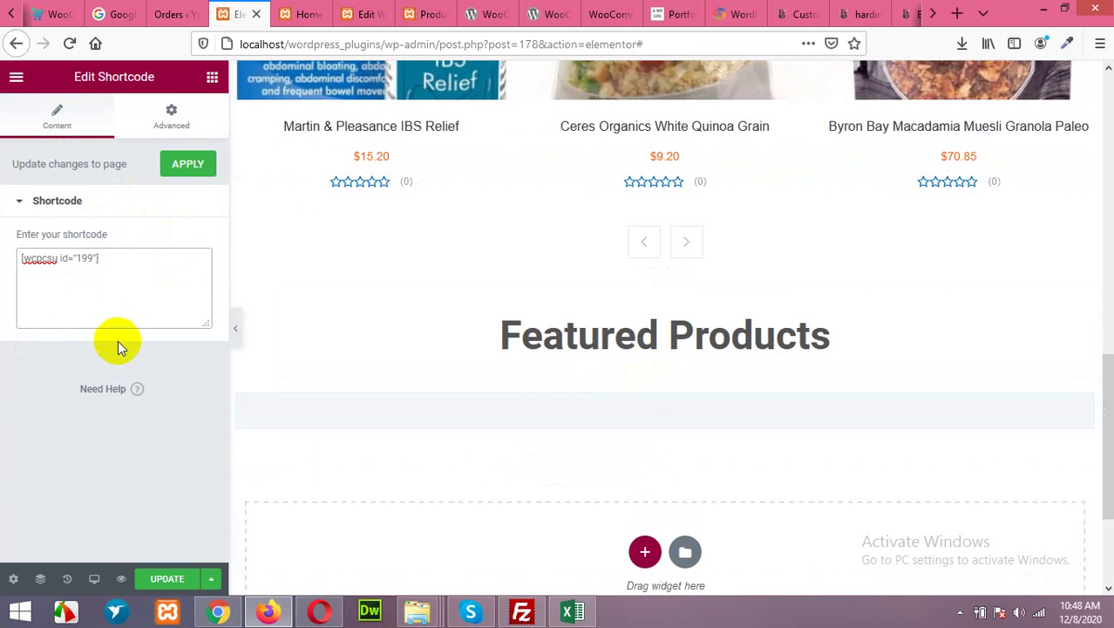
left_click(187, 163)
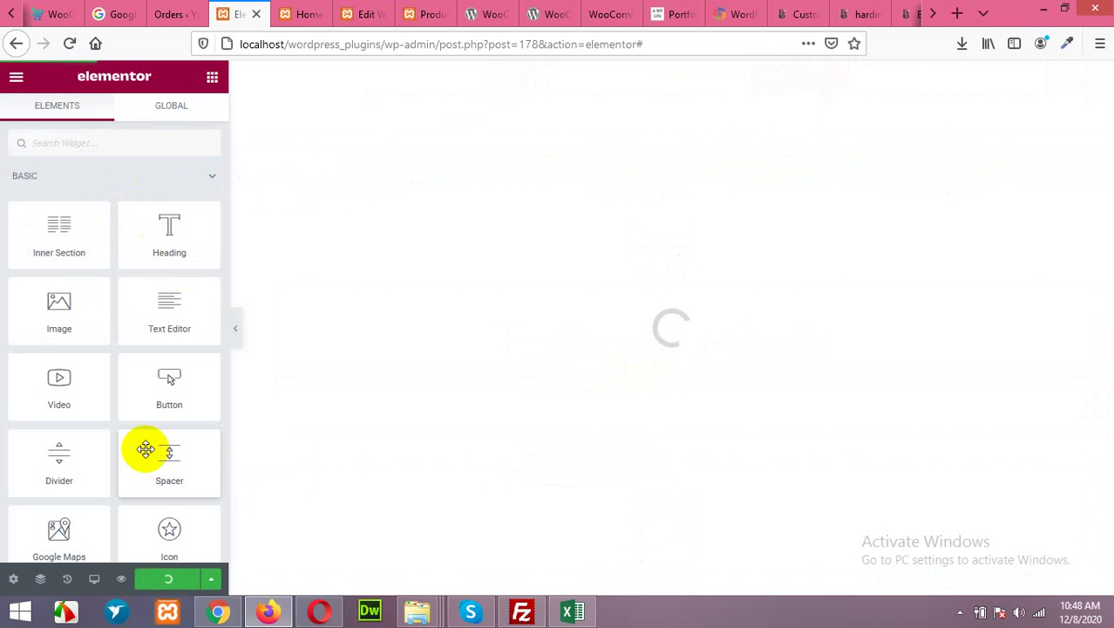
scroll(443, 444, "down", 10)
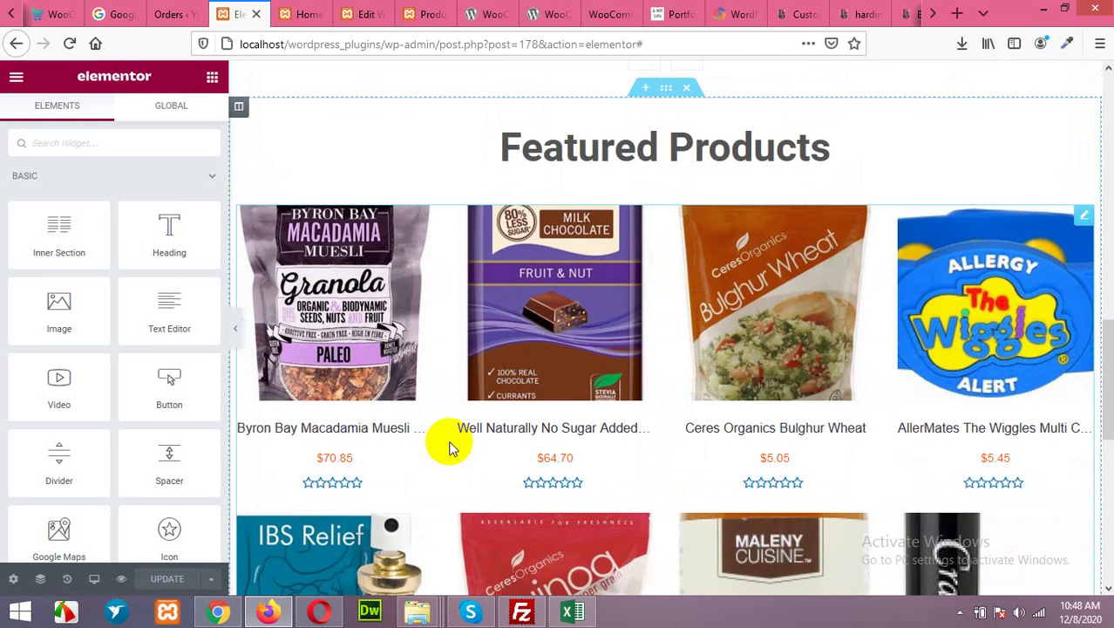
scroll(614, 447, "down", 3)
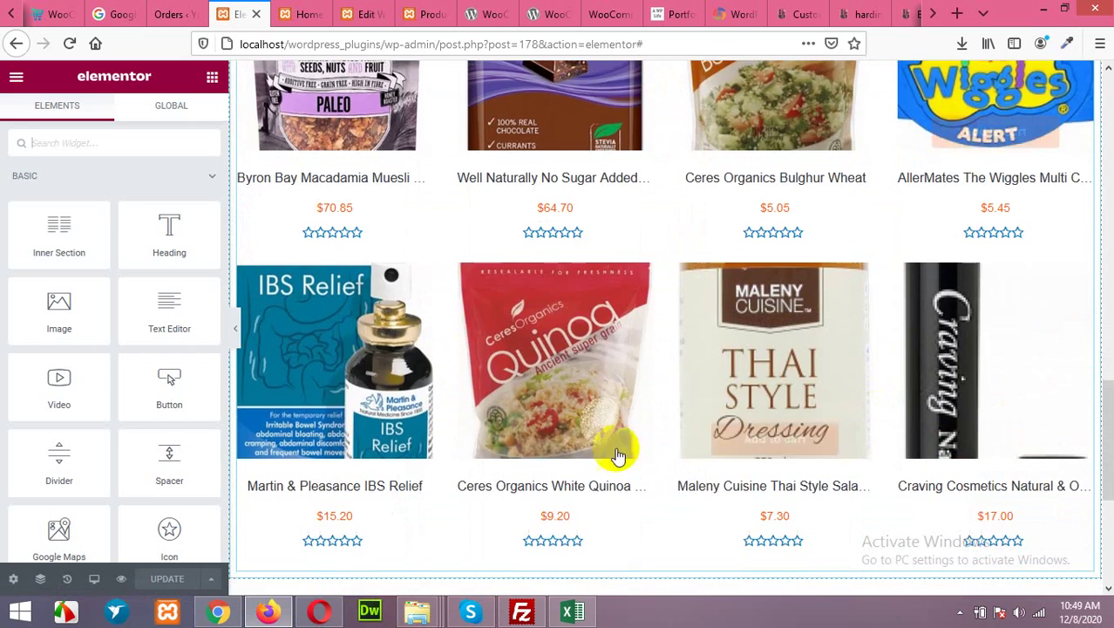
scroll(904, 408, "down", 3)
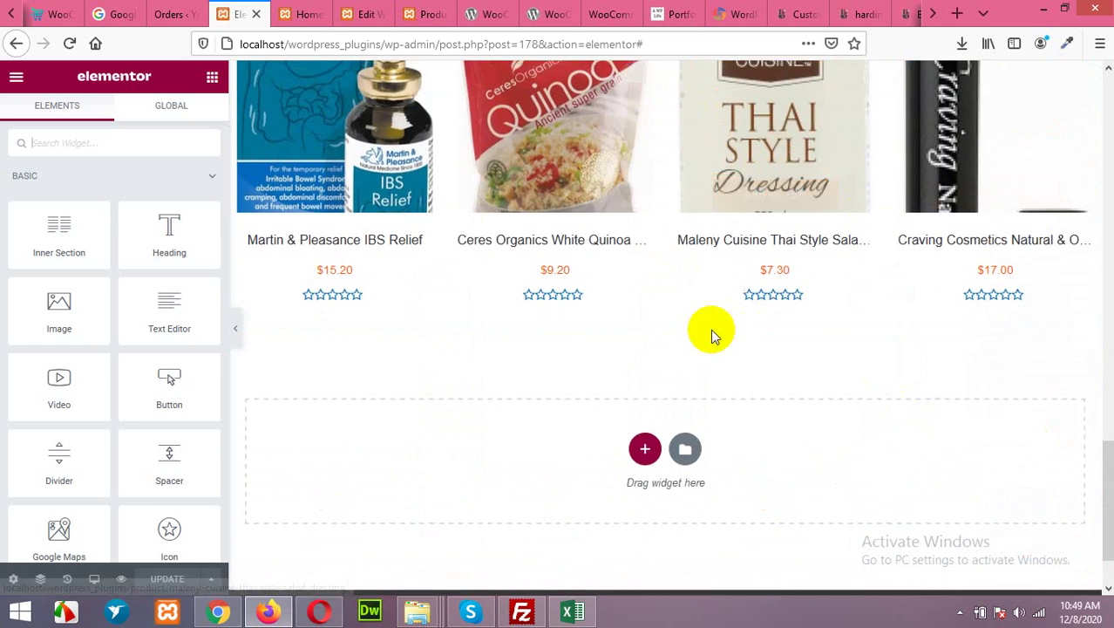
scroll(594, 436, "up", 1)
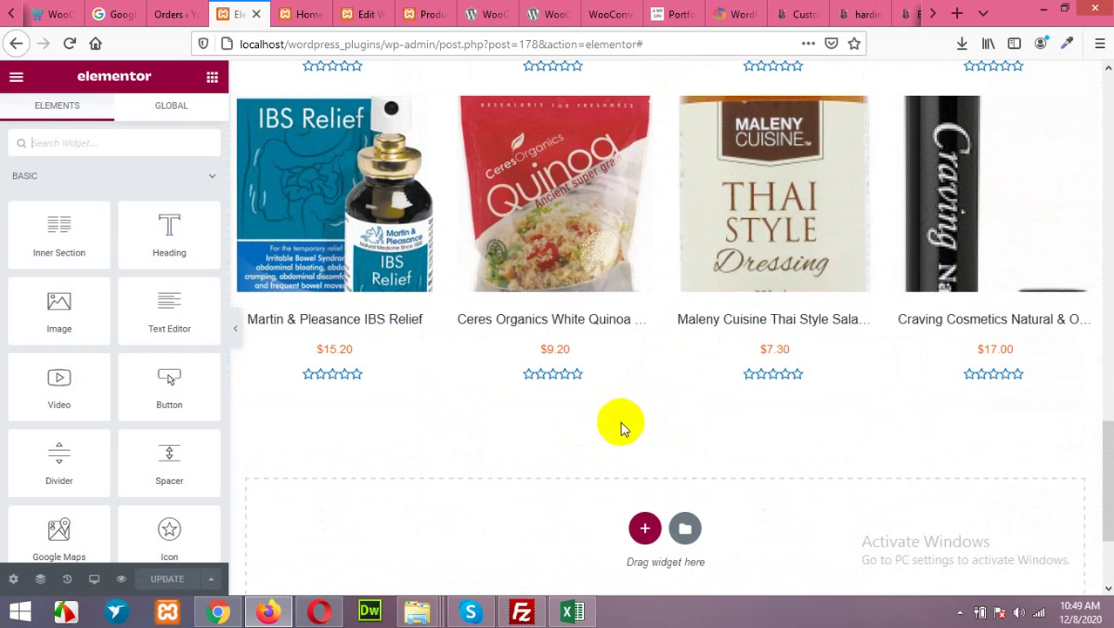
scroll(619, 323, "up", 4)
scroll(620, 314, "down", 3)
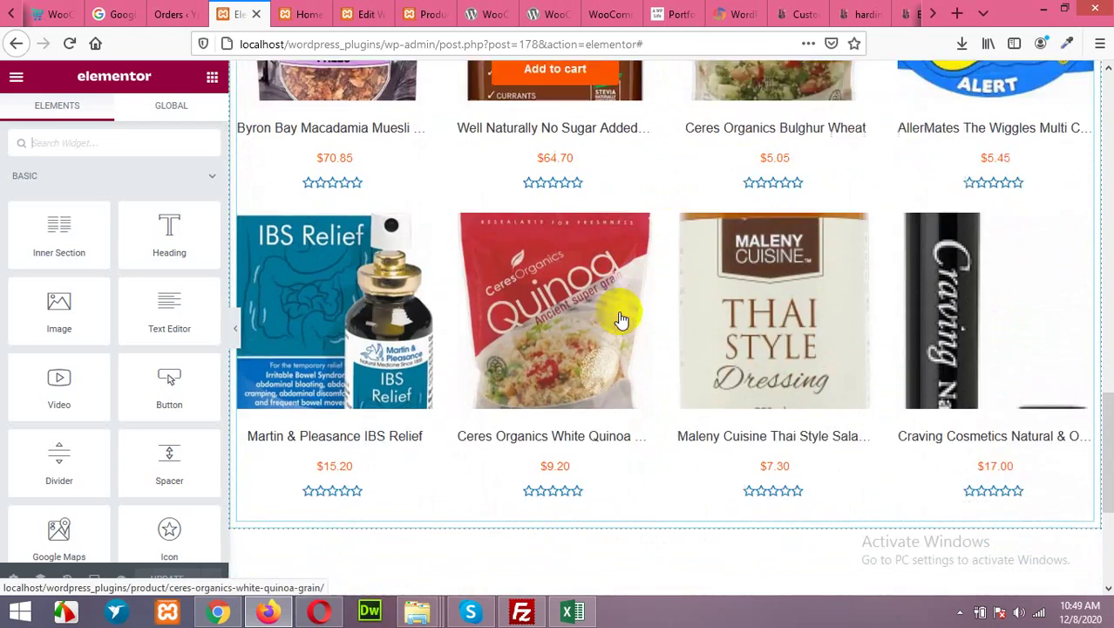
scroll(642, 449, "up", 6)
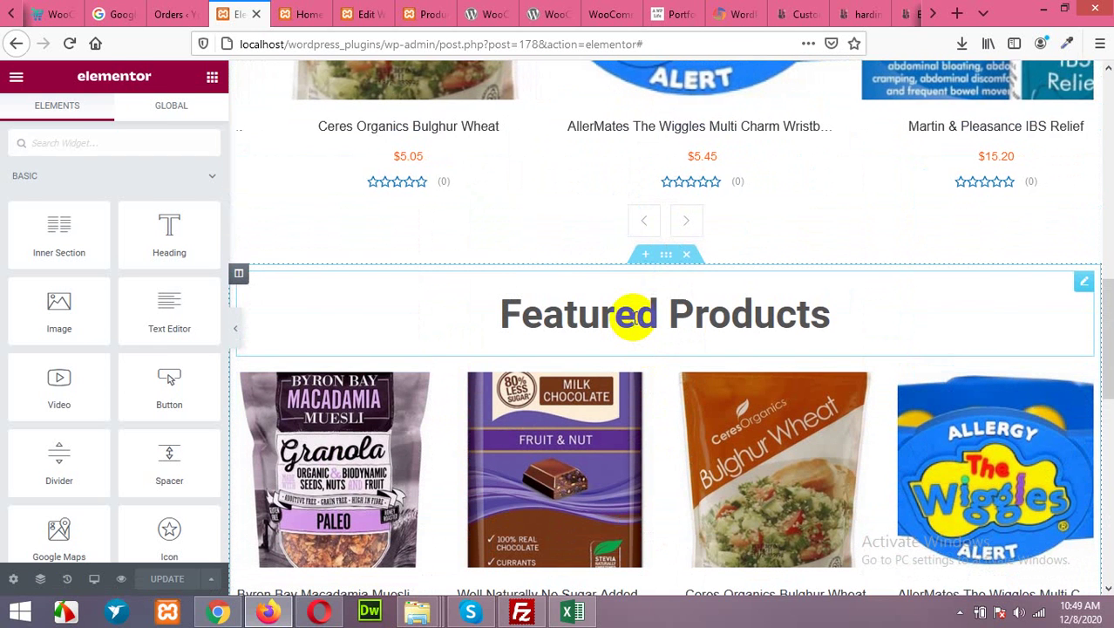
Change the lower section's heading from Featured Products to 'Latest Products'.
left_click(634, 317)
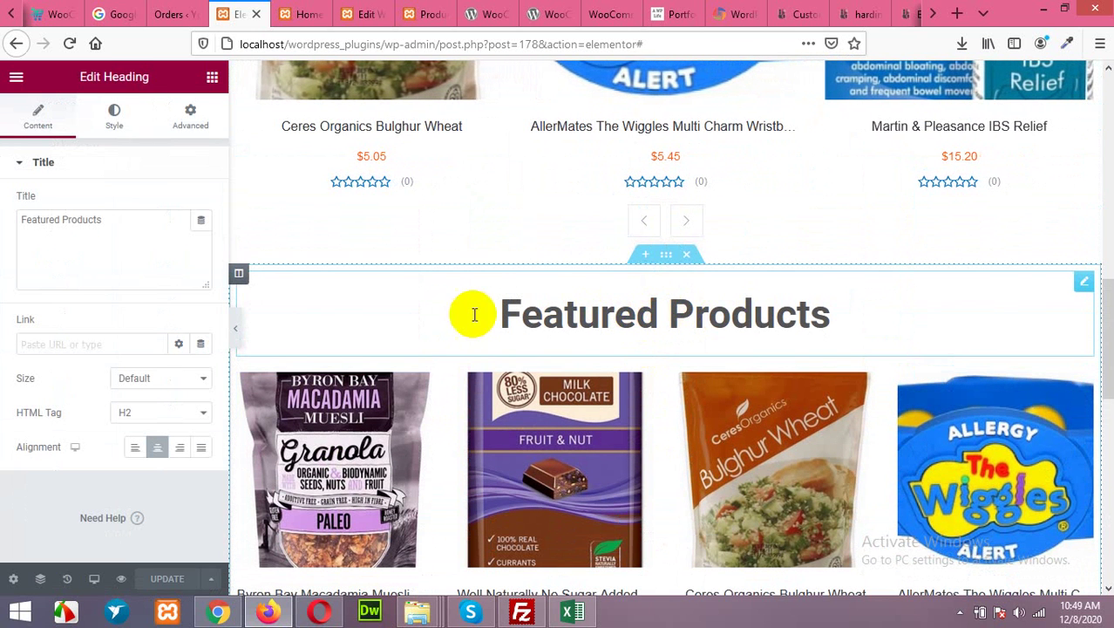
left_click_drag(831, 316, 481, 318)
type("L")
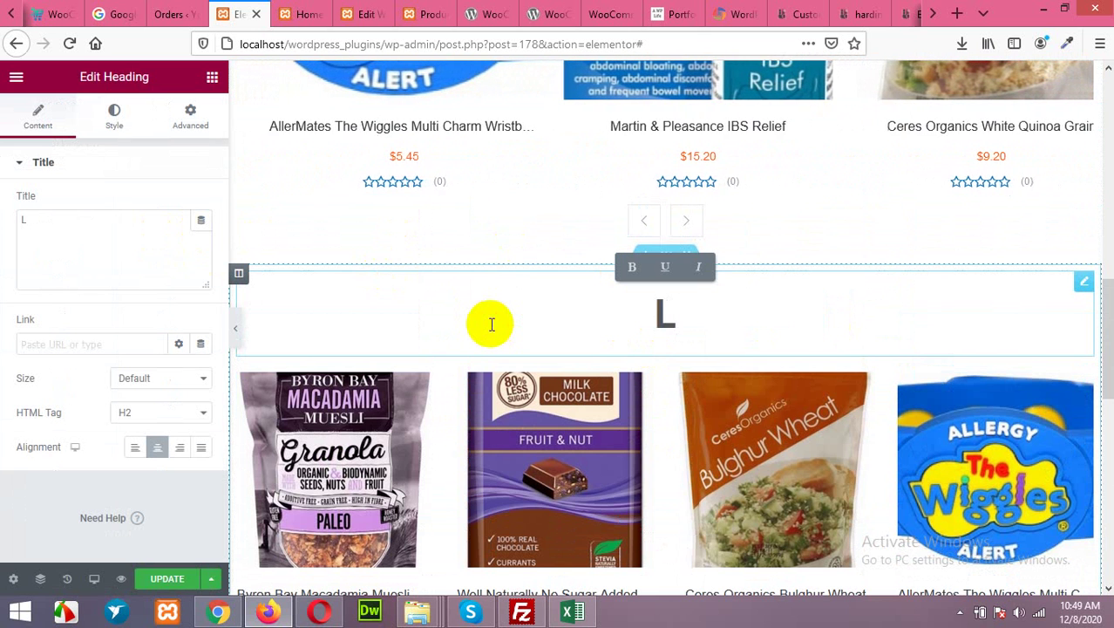
type("atest Product")
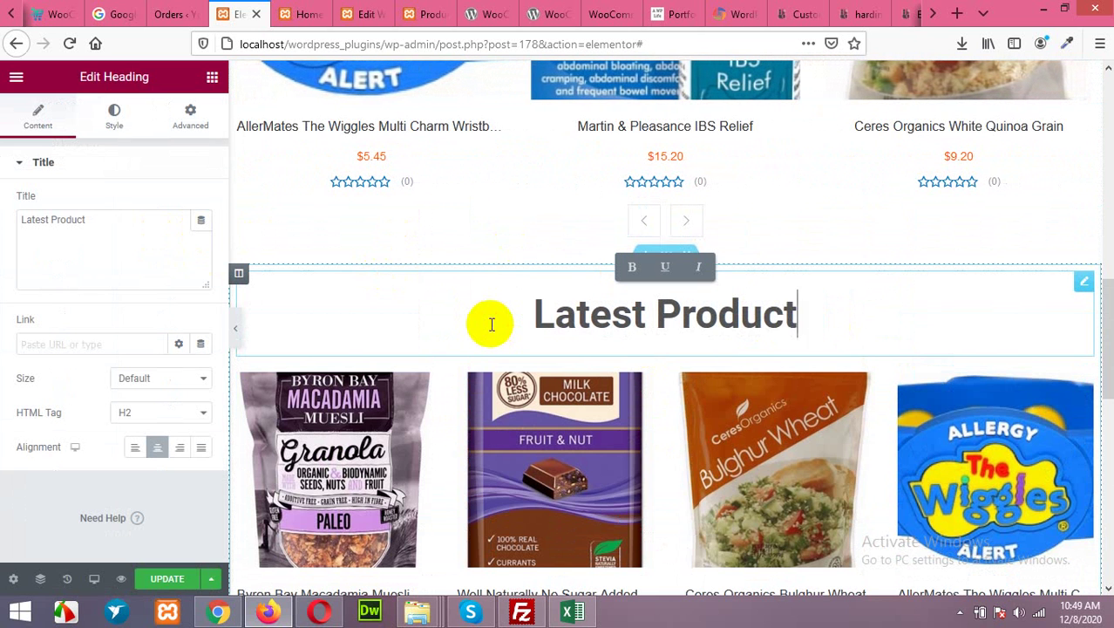
type("s")
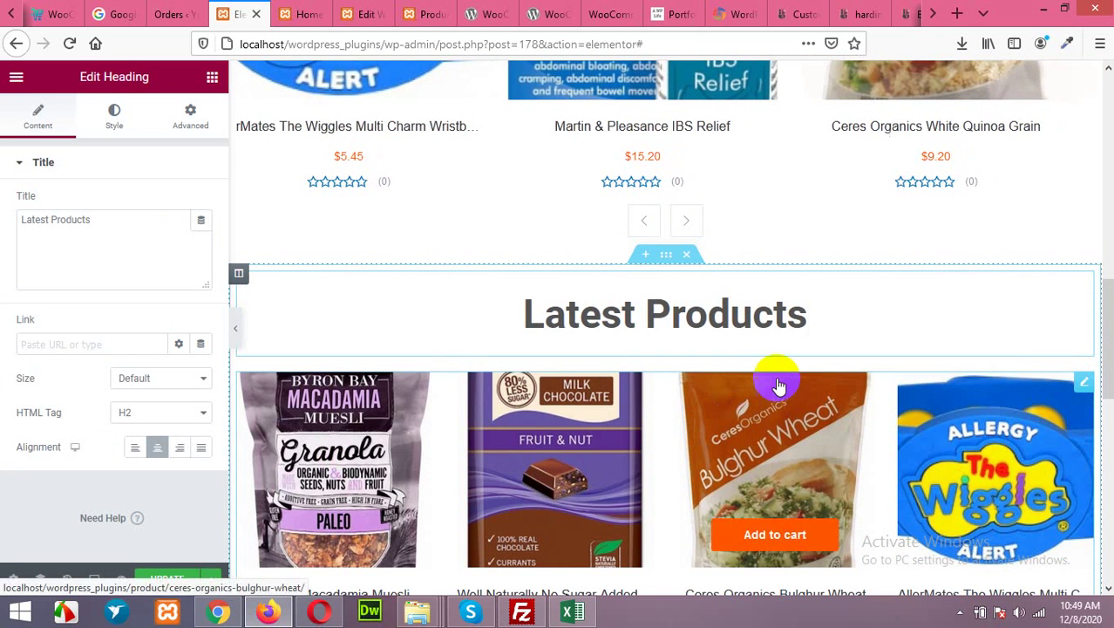
scroll(779, 384, "down", 3)
scroll(776, 376, "up", 4)
scroll(776, 377, "down", 5)
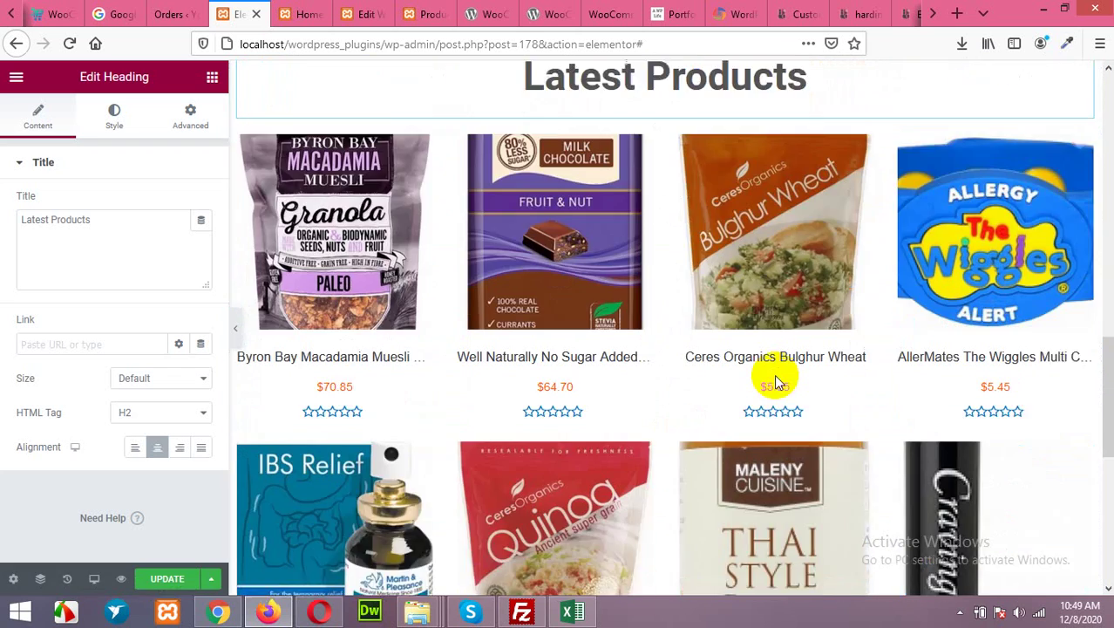
scroll(774, 382, "down", 2)
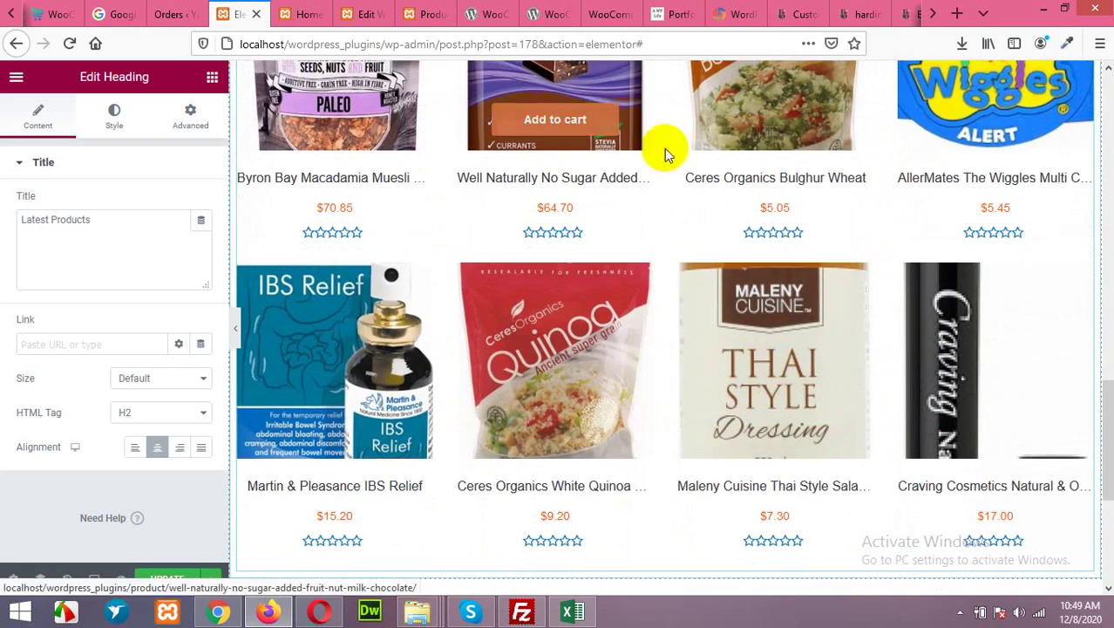
scroll(714, 373, "down", 3)
scroll(534, 336, "up", 2)
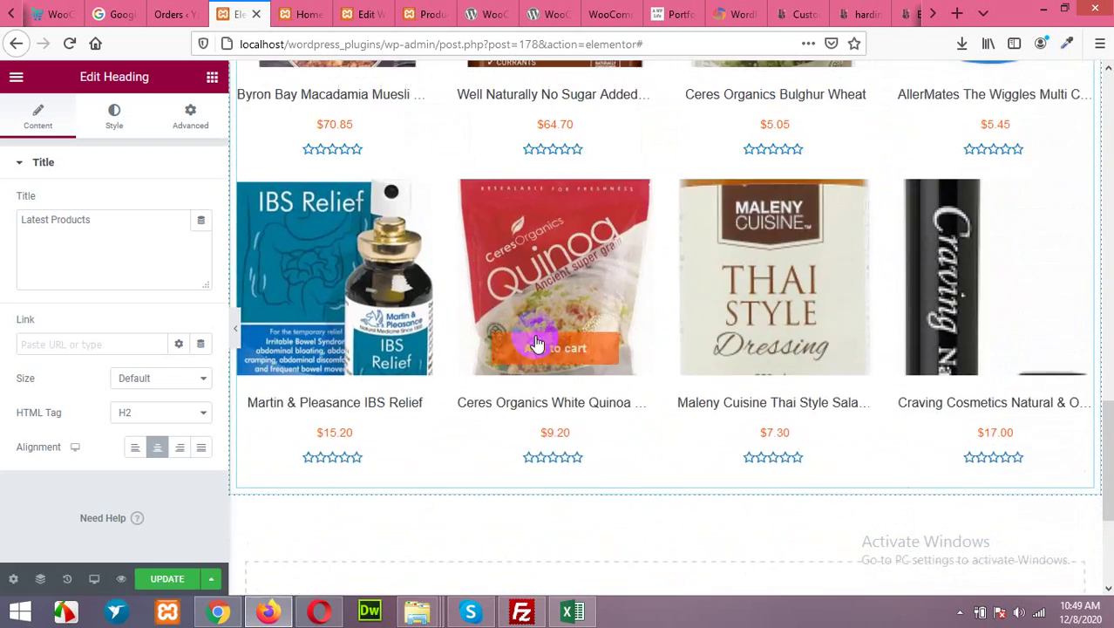
scroll(537, 343, "up", 2)
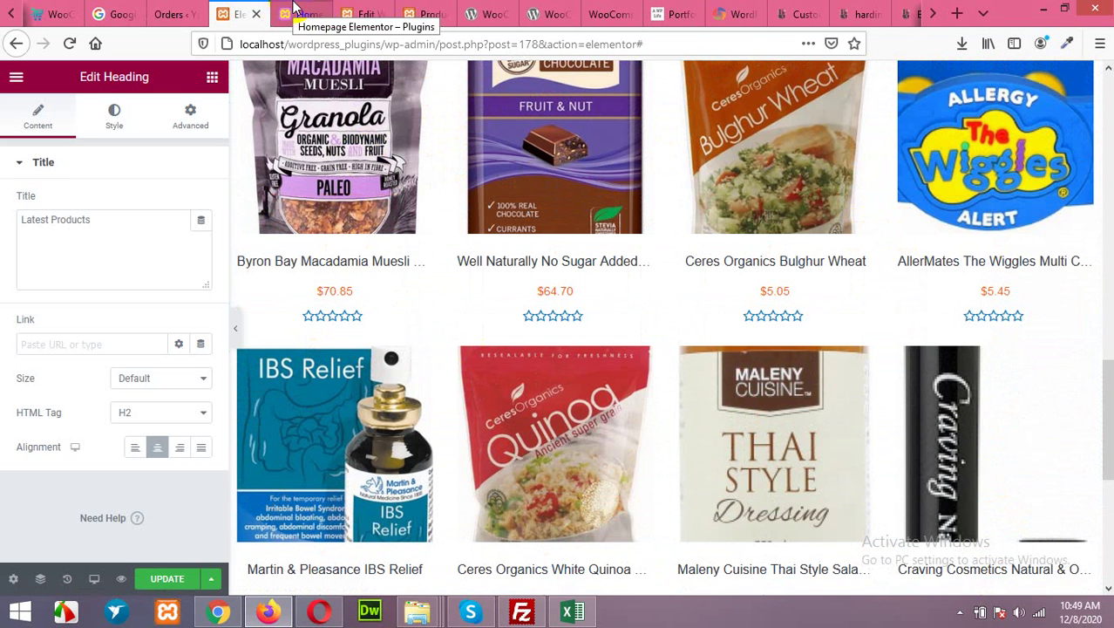
Save the Elementor page changes and go to the products grid settings page.
left_click(174, 577)
left_click(296, 10)
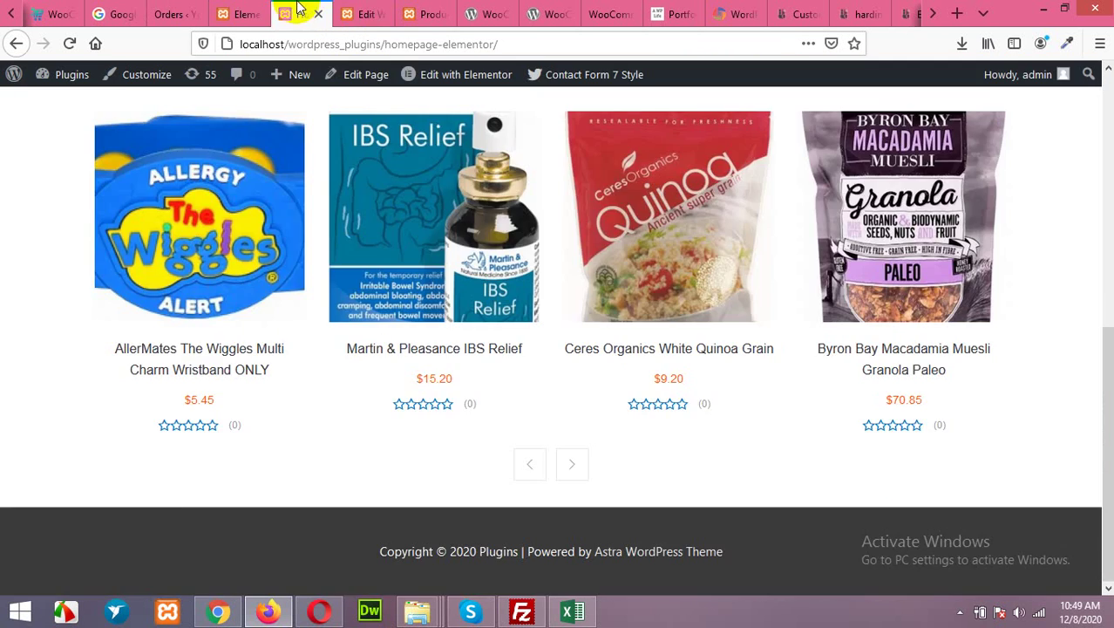
left_click(366, 9)
scroll(481, 303, "down", 3)
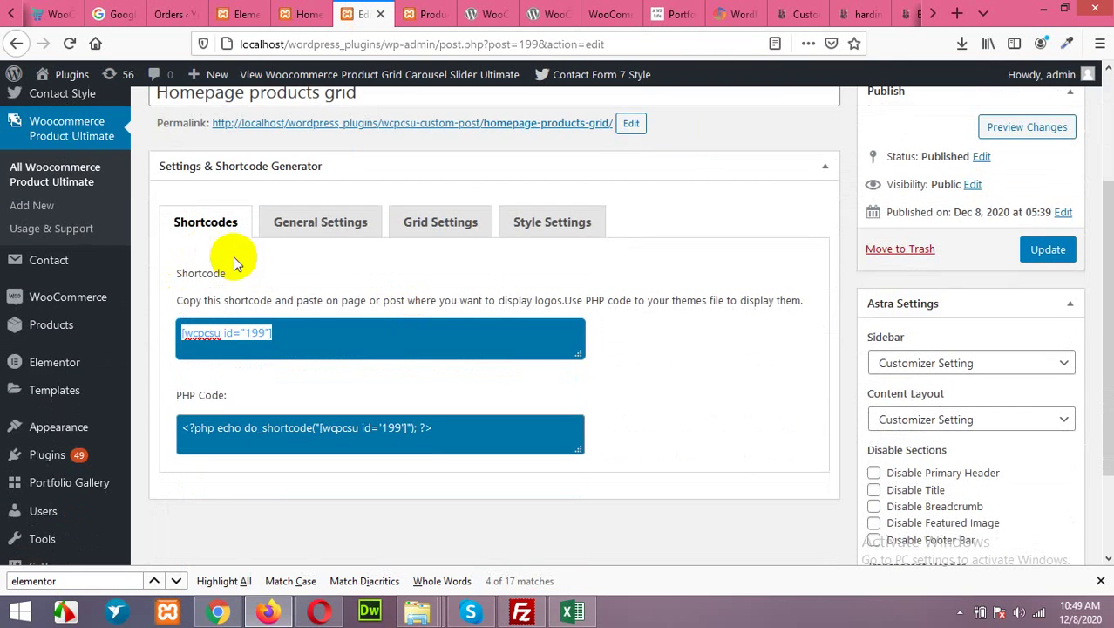
scroll(308, 285, "up", 3)
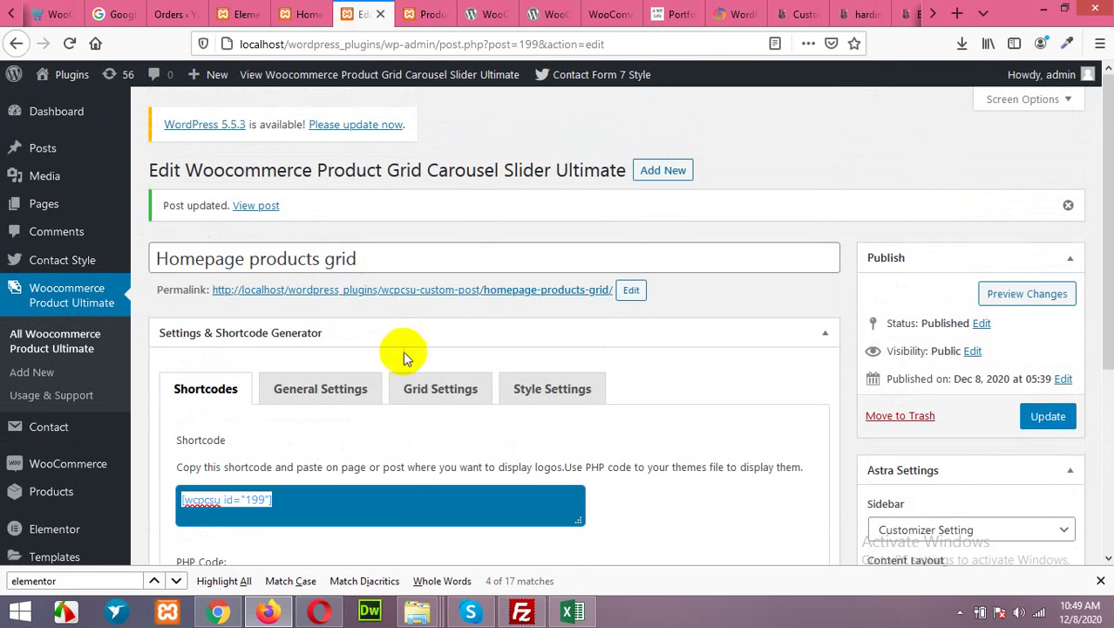
Set the Homepage products grid theme to Theme-2 and update it.
left_click(325, 389)
scroll(450, 375, "down", 1)
left_click(456, 312)
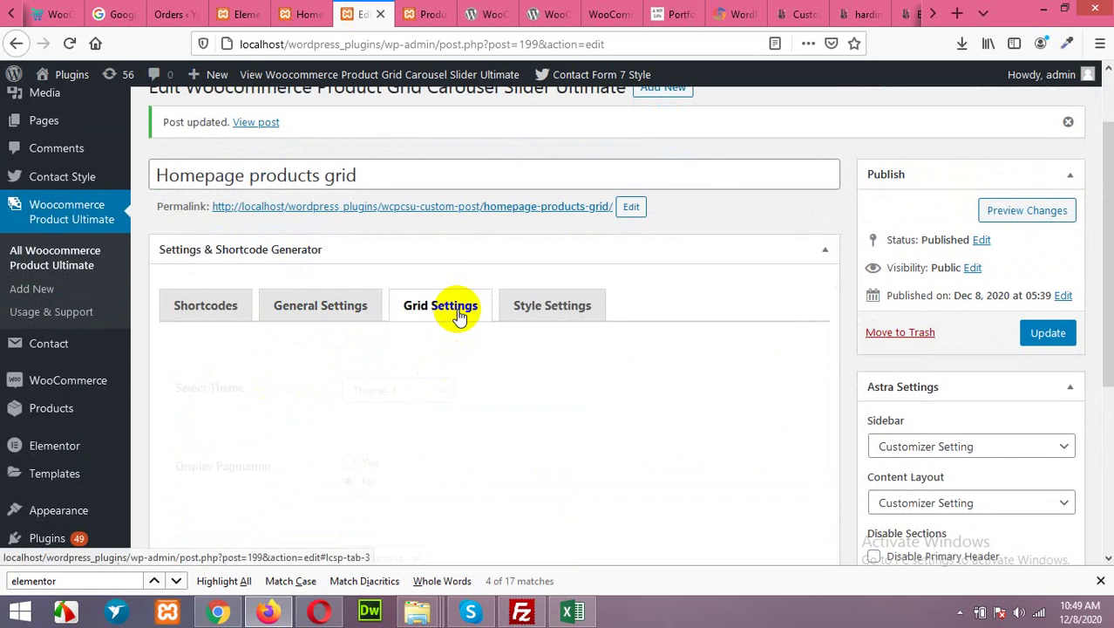
scroll(455, 314, "down", 1)
left_click(416, 307)
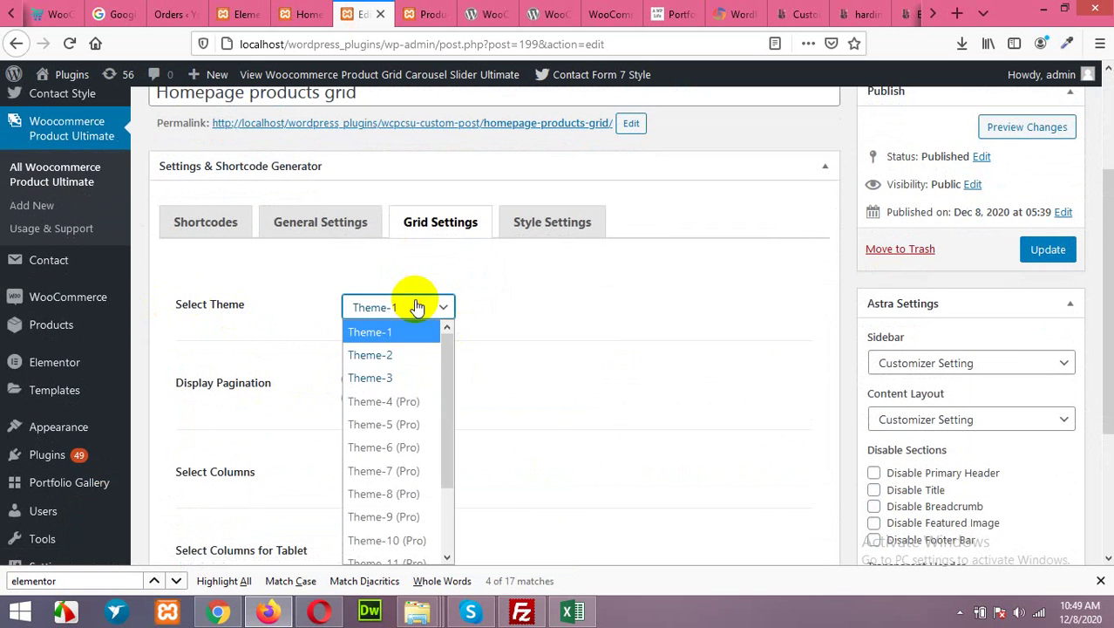
left_click(396, 353)
left_click(1046, 254)
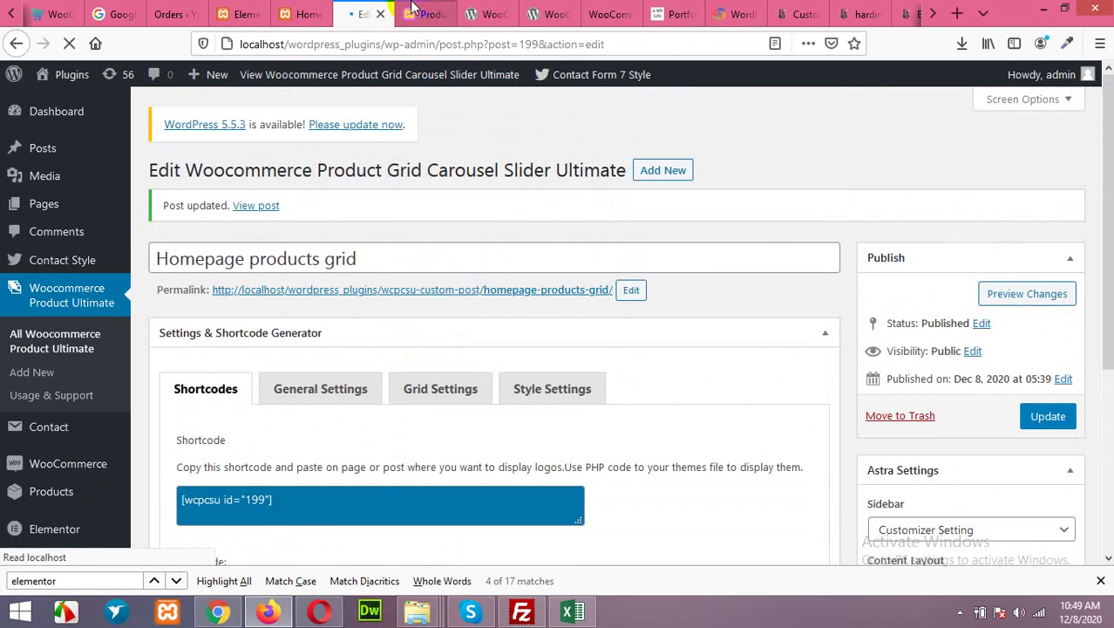
left_click(412, 10)
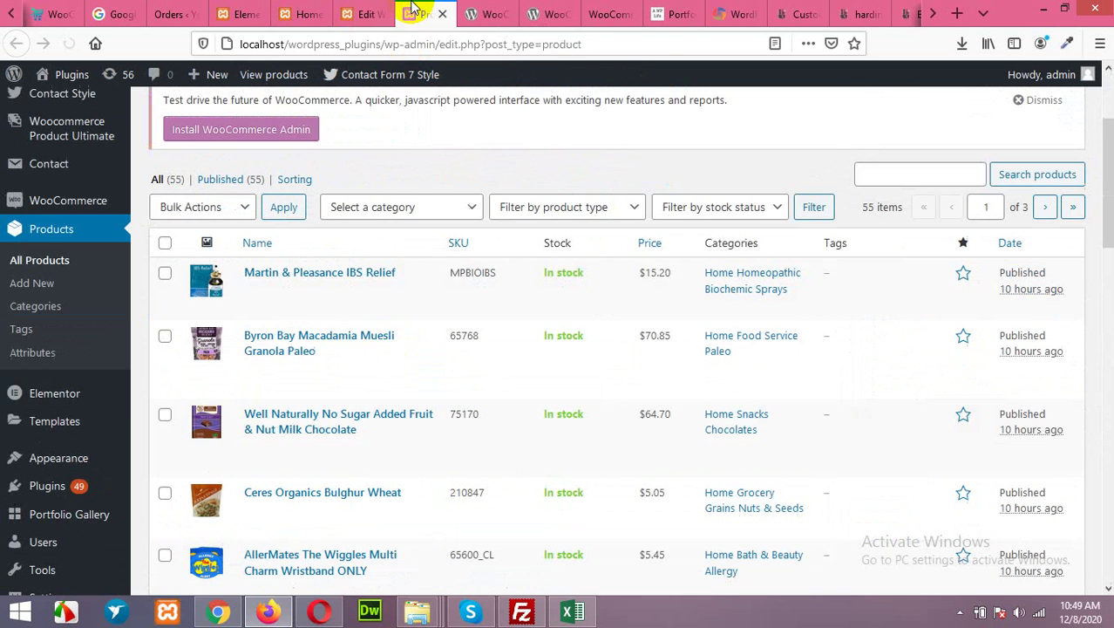
Reload the live homepage to confirm the Theme-2 Latest Products grid, then return to the editor.
left_click(261, 12)
left_click(291, 16)
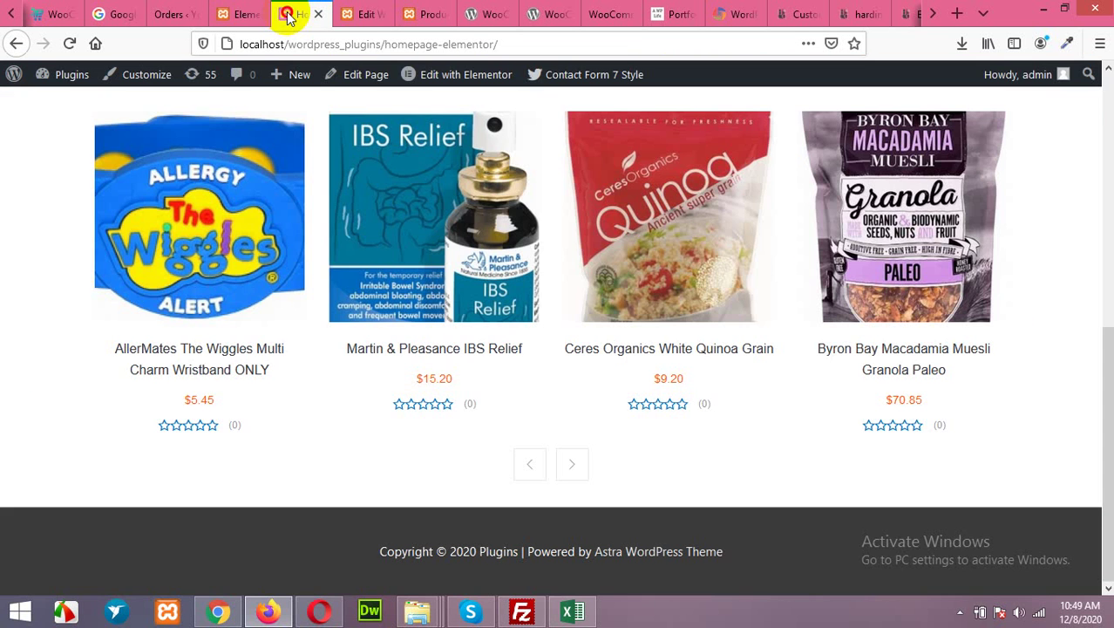
left_click(69, 43)
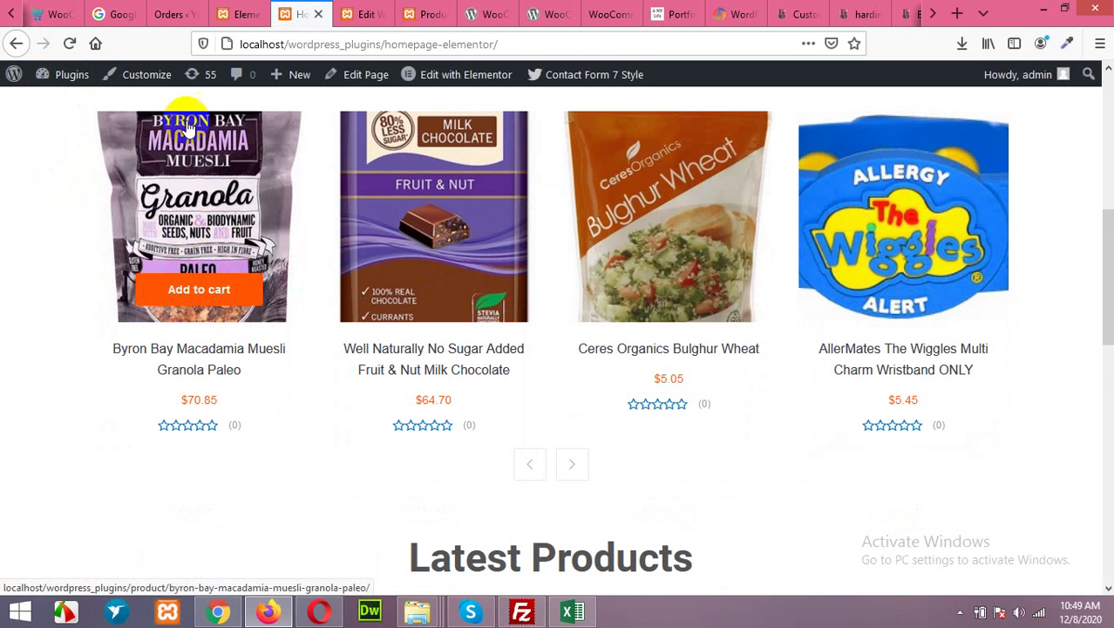
left_click(70, 44)
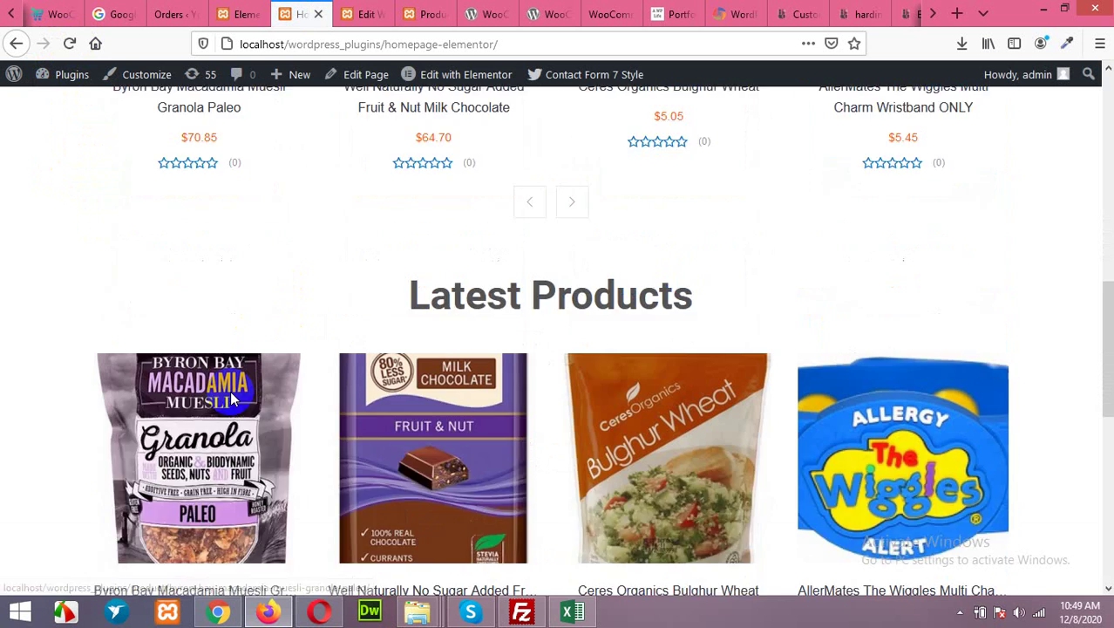
scroll(231, 399, "down", 3)
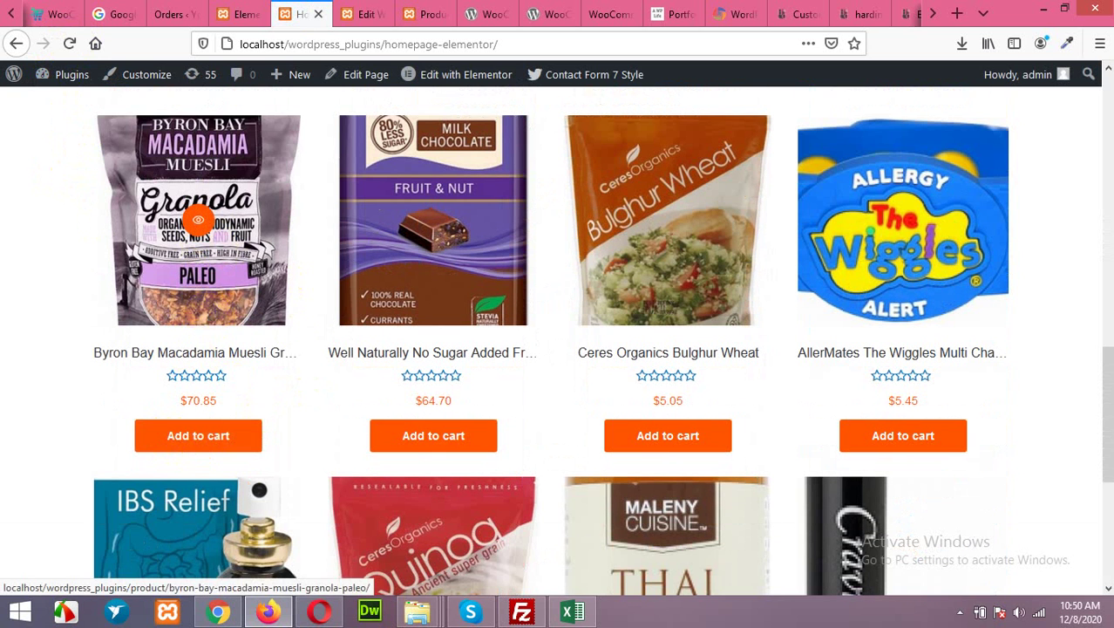
scroll(348, 327, "up", 2)
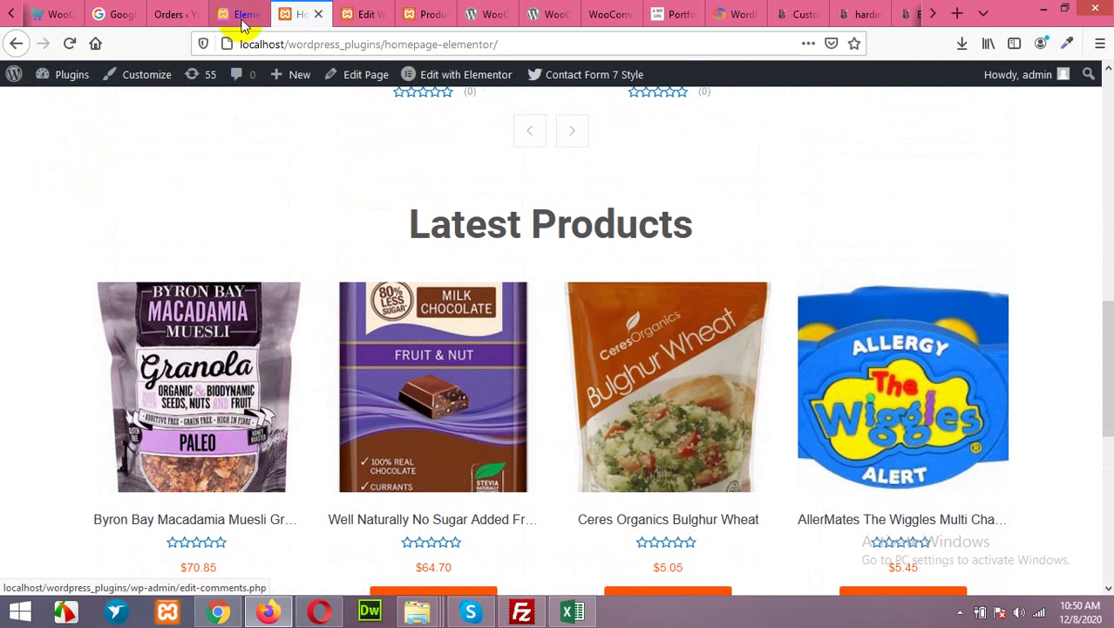
left_click(245, 23)
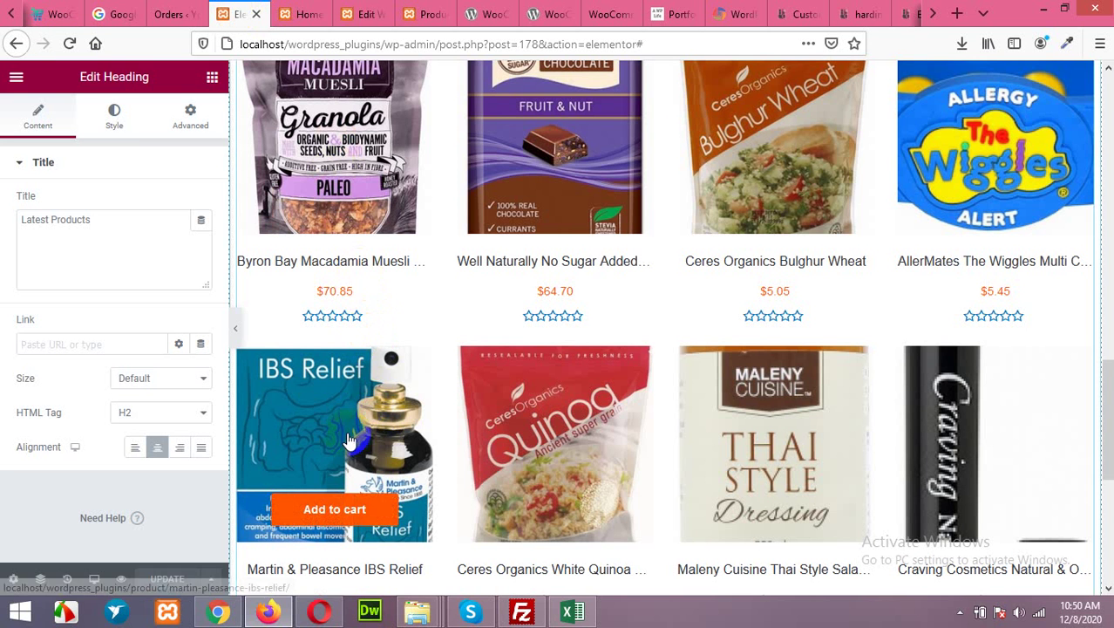
scroll(346, 435, "down", 3)
scroll(370, 255, "up", 3)
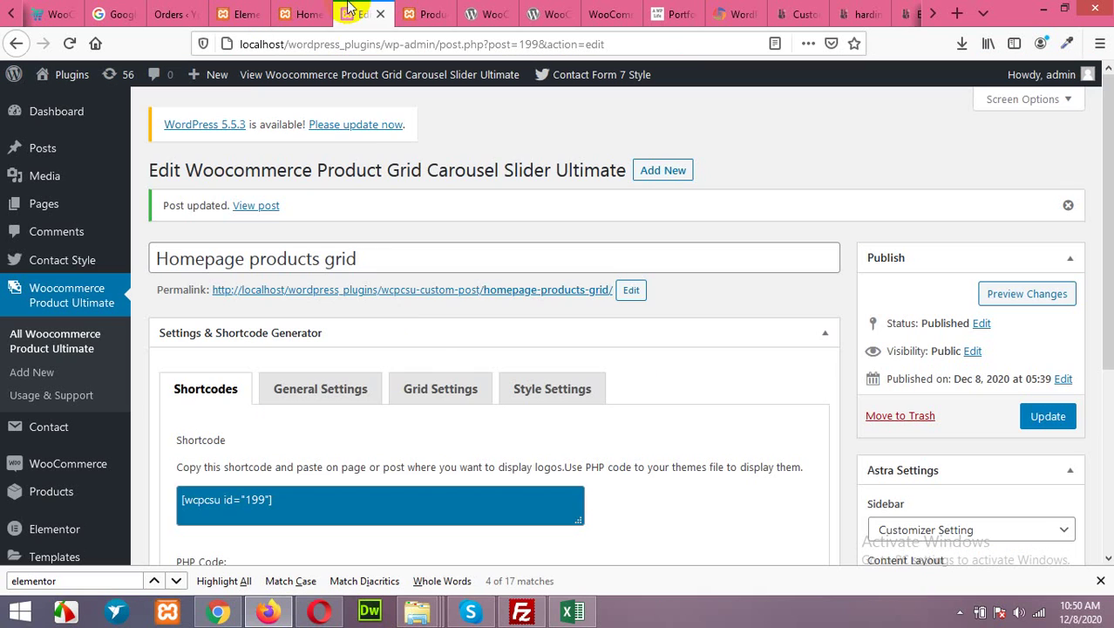
Change the products grid theme from Theme-2 to Theme-3 and update it.
left_click(362, 14)
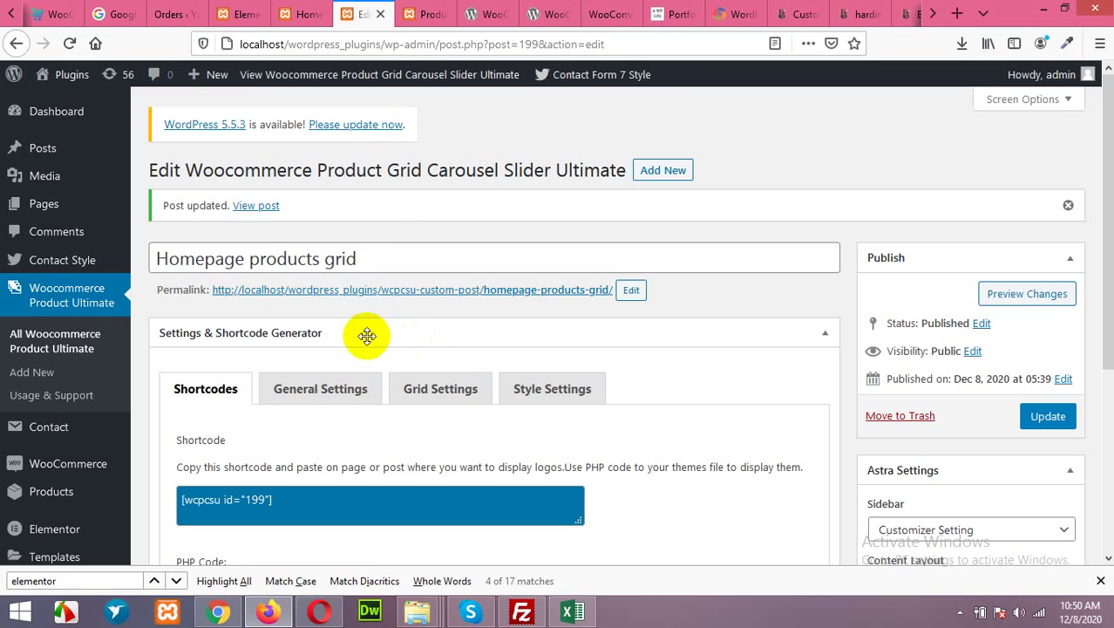
left_click(429, 386)
scroll(444, 393, "down", 2)
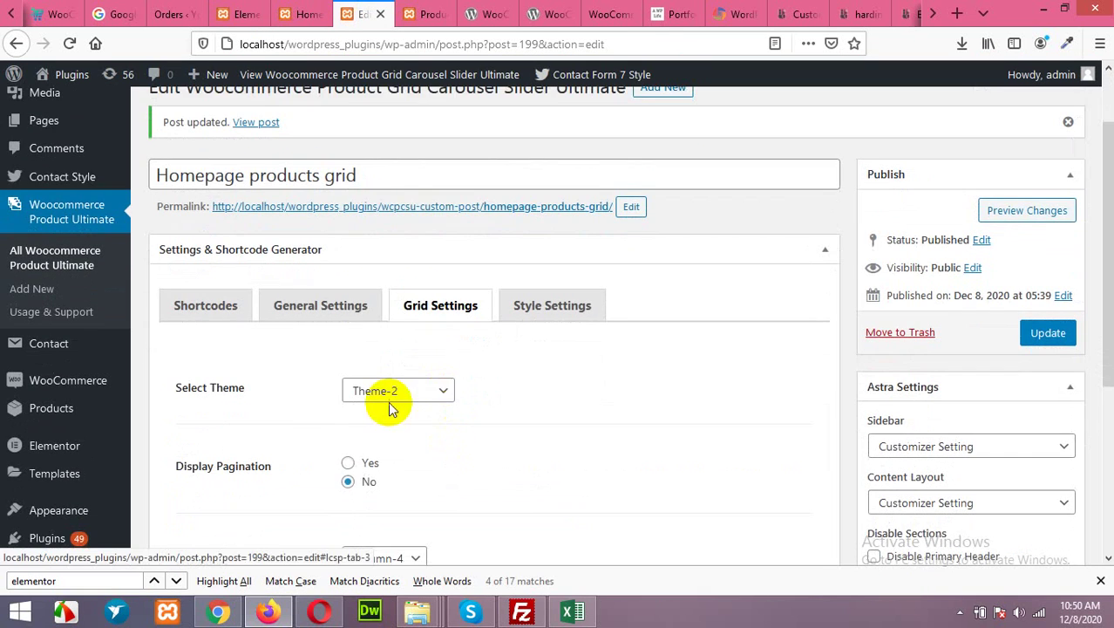
left_click(391, 408)
left_click(385, 122)
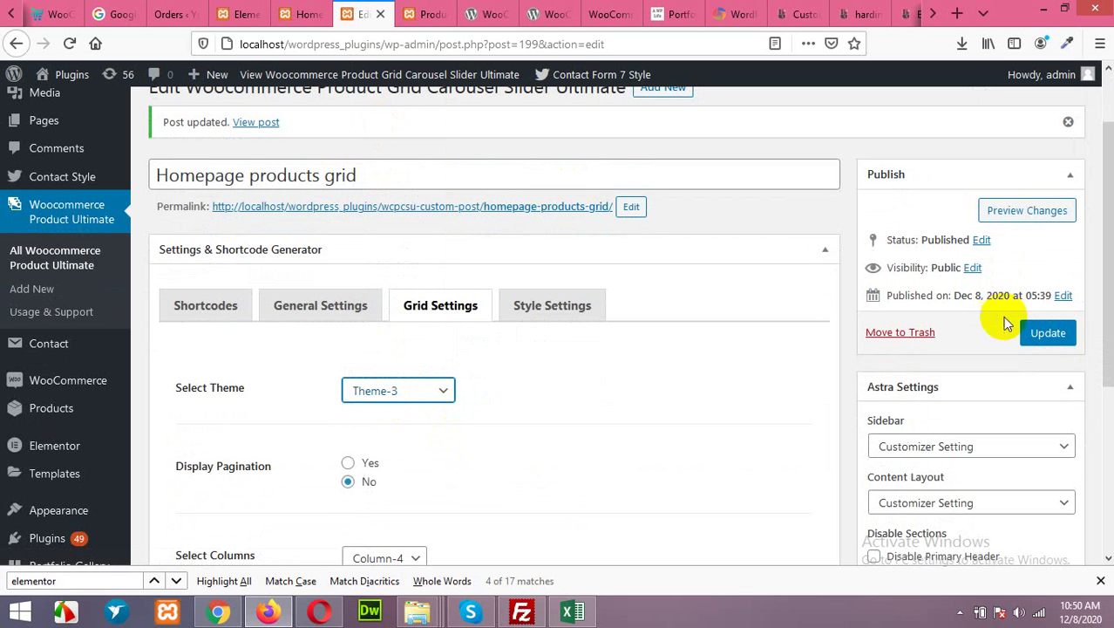
left_click(1046, 334)
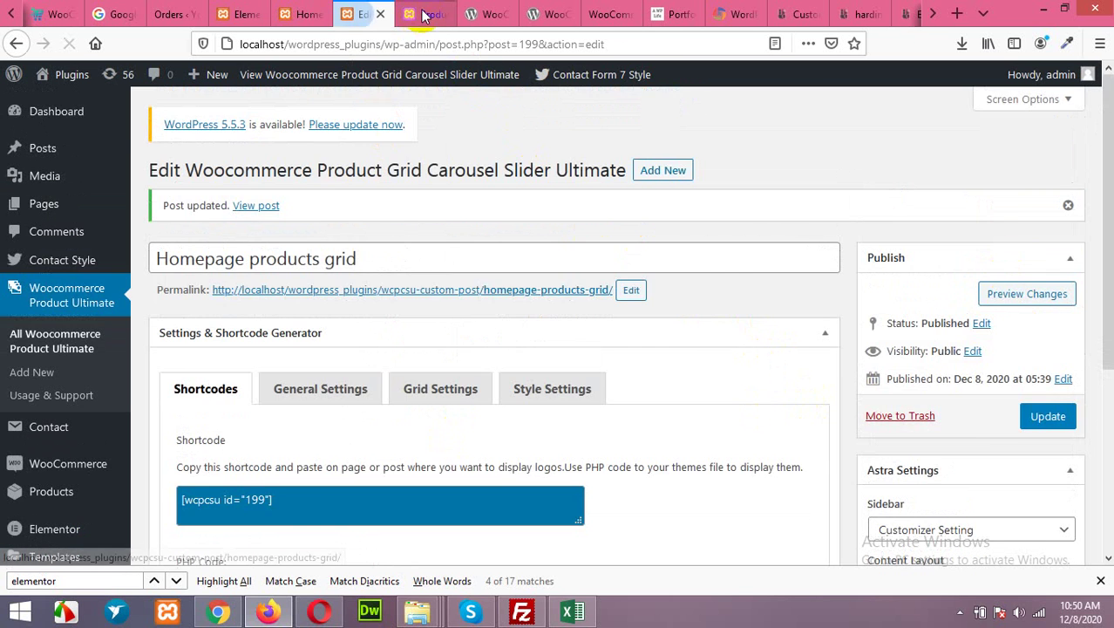
left_click(425, 15)
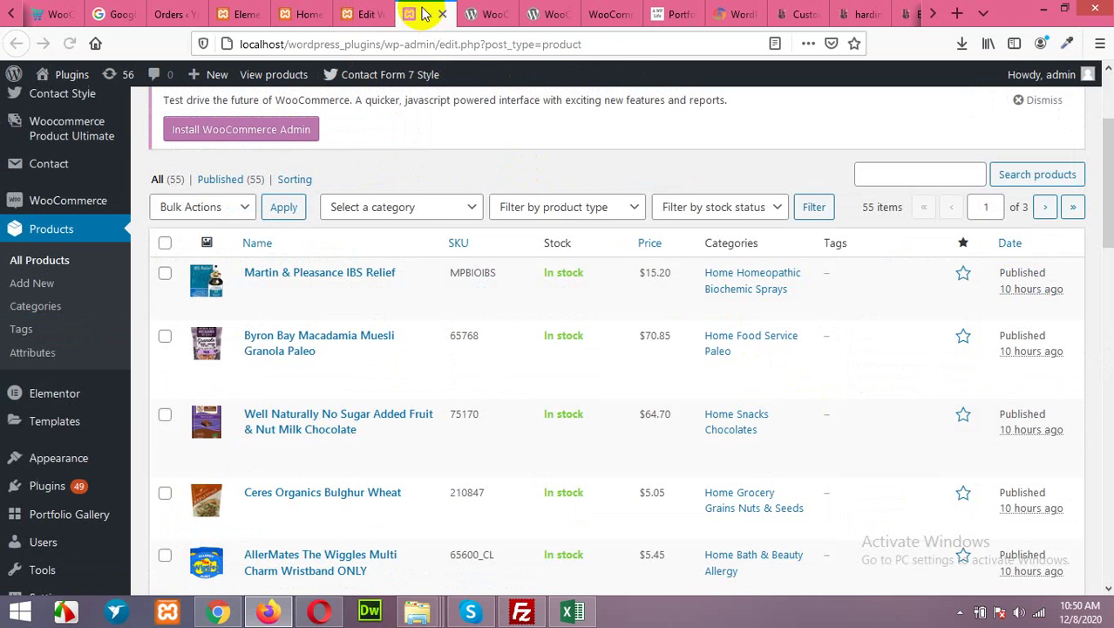
Reload the live homepage and review the restyled Latest Products cards with hover Add to cart.
left_click(305, 10)
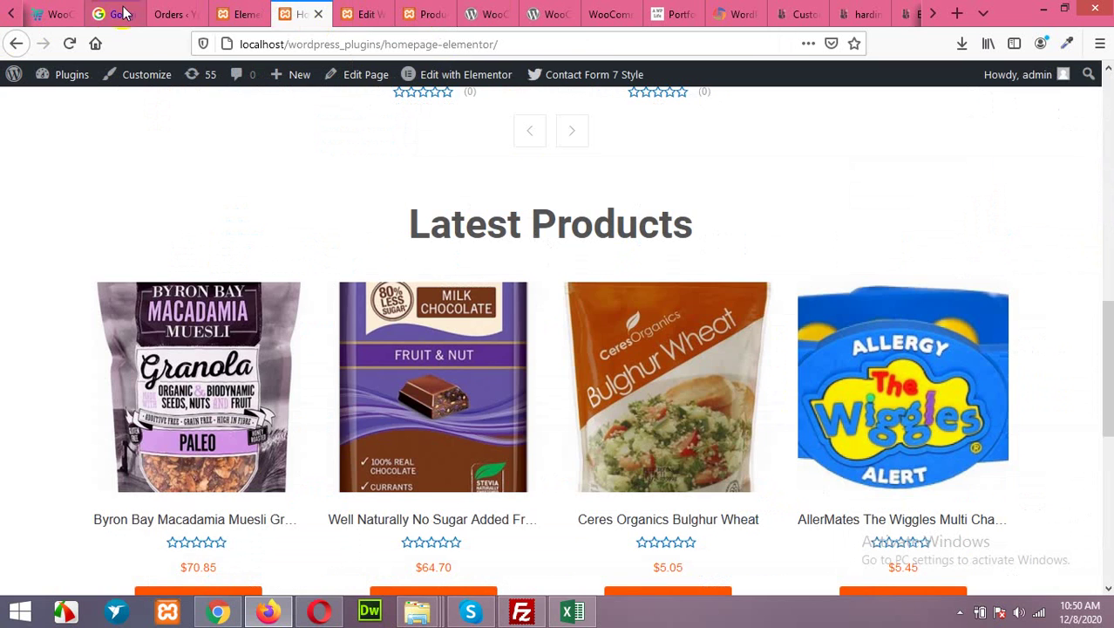
left_click(69, 46)
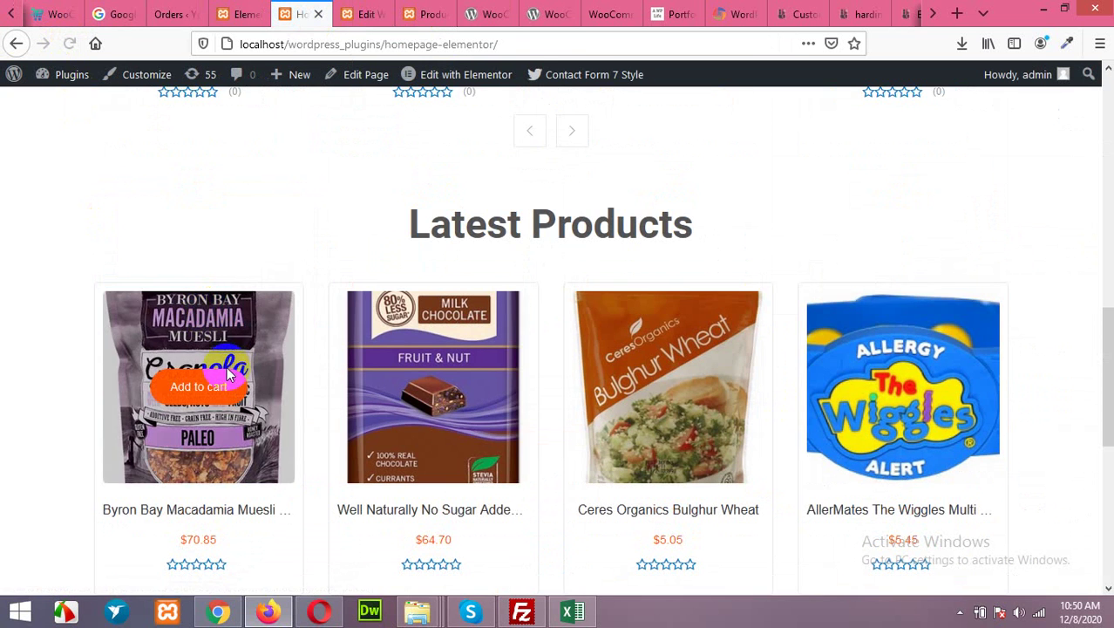
scroll(229, 373, "down", 5)
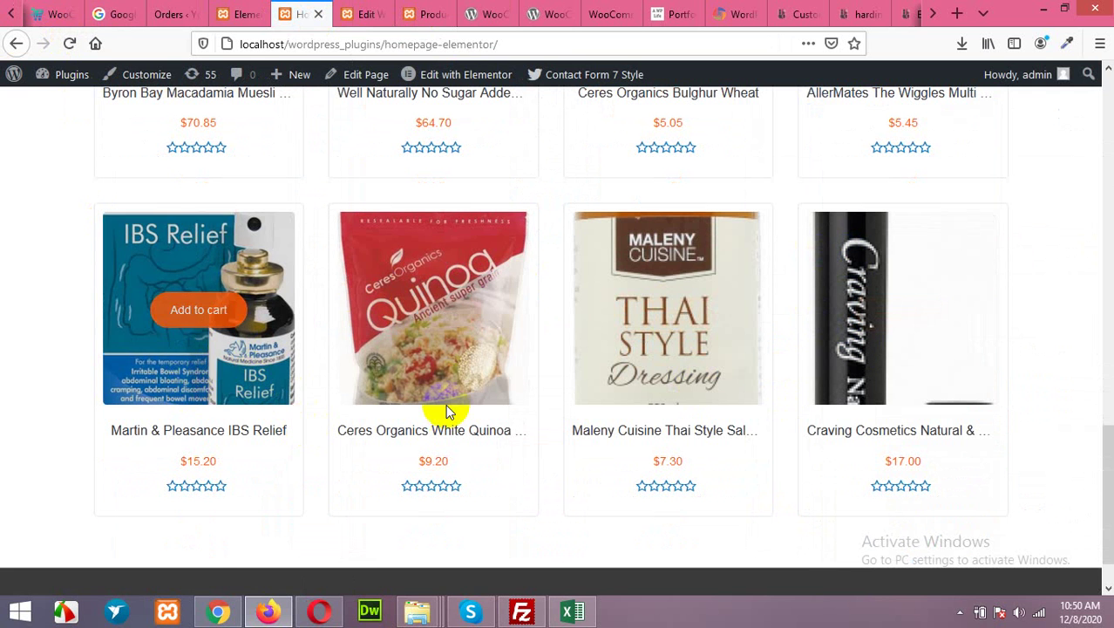
scroll(391, 375, "up", 2)
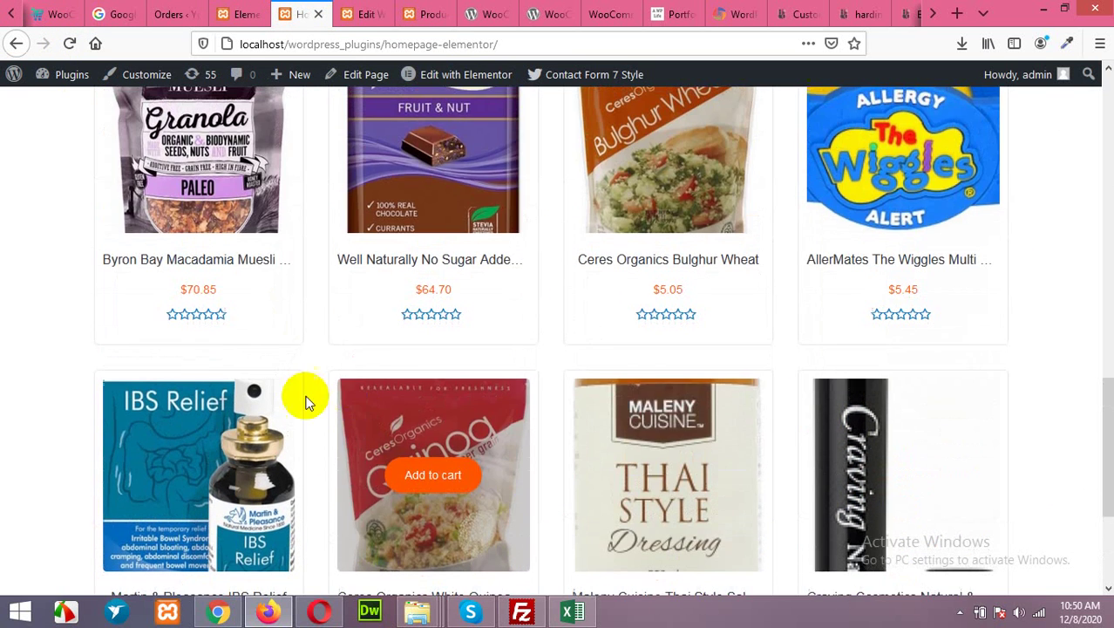
scroll(322, 366, "up", 3)
scroll(828, 394, "down", 2)
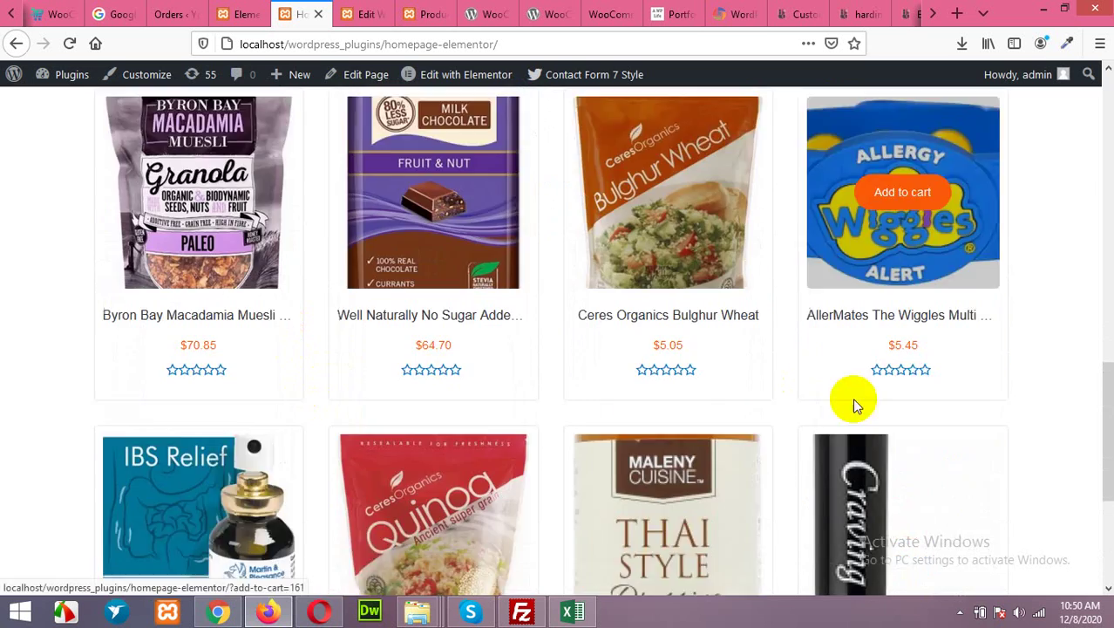
scroll(854, 403, "down", 3)
scroll(533, 369, "up", 10)
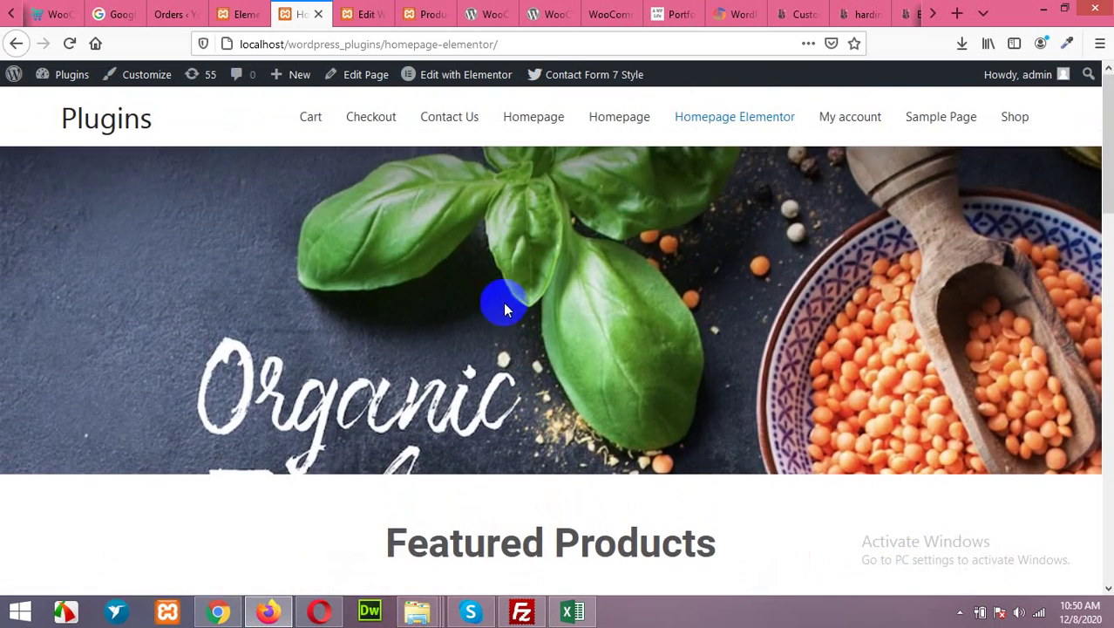
scroll(515, 323, "down", 2)
scroll(447, 287, "up", 2)
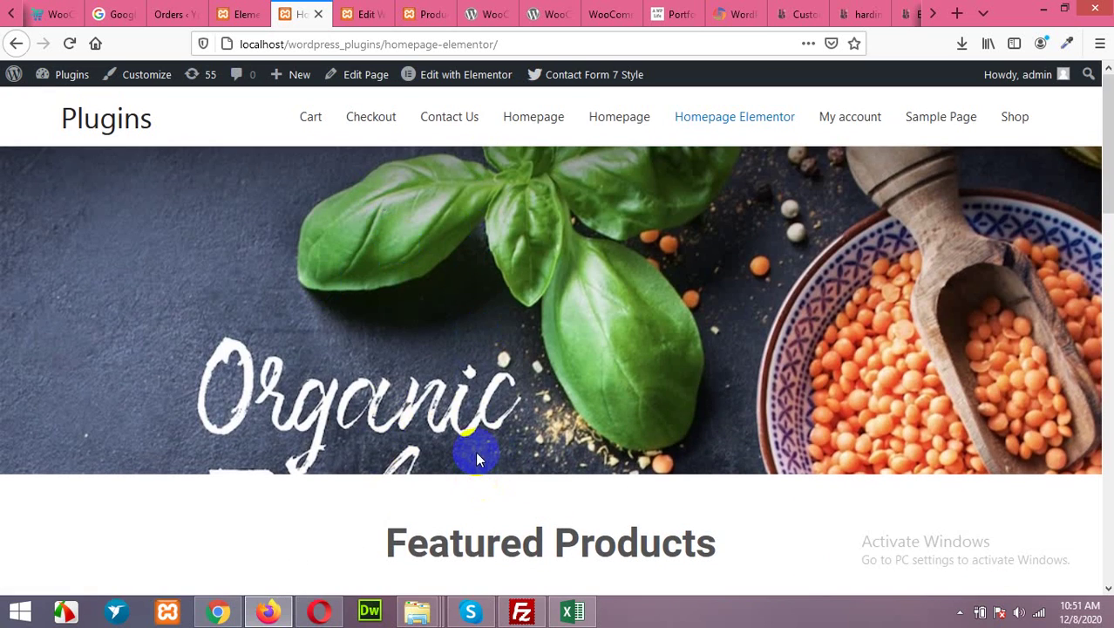
Back in the page editor, select the Organic Food banner section and show its Advanced spacing settings.
left_click(242, 8)
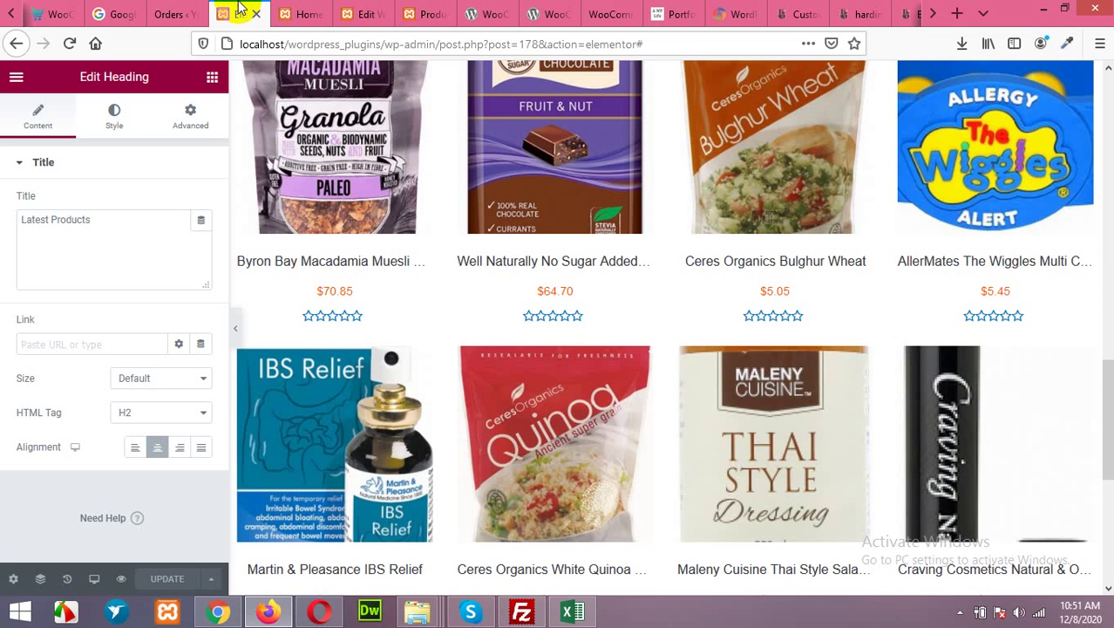
scroll(296, 320, "up", 10)
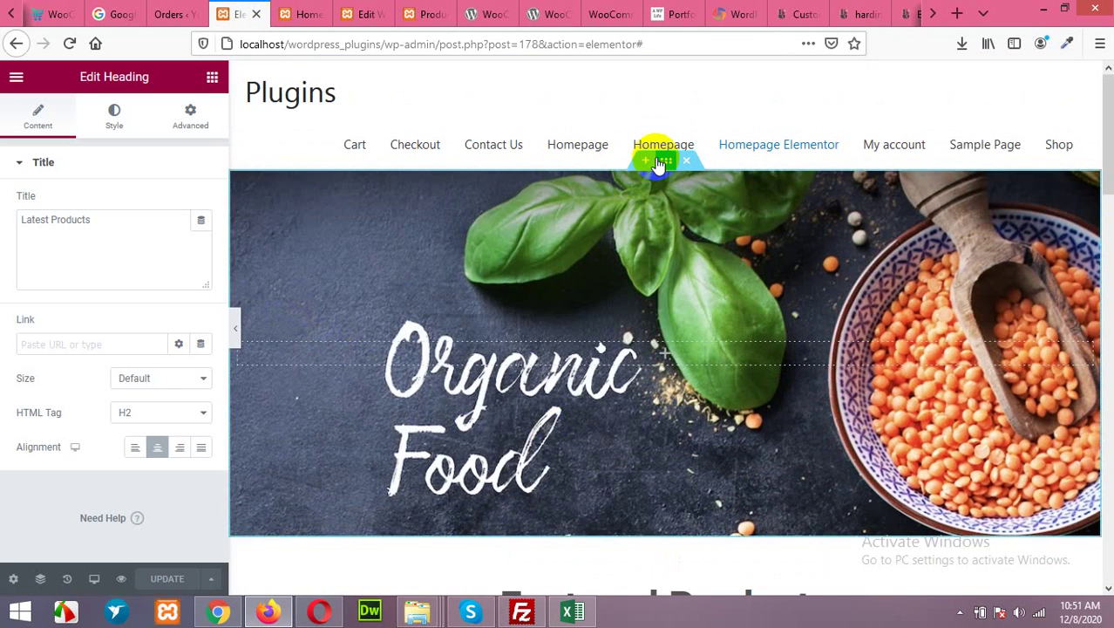
left_click_drag(662, 164, 669, 209)
left_click(663, 164)
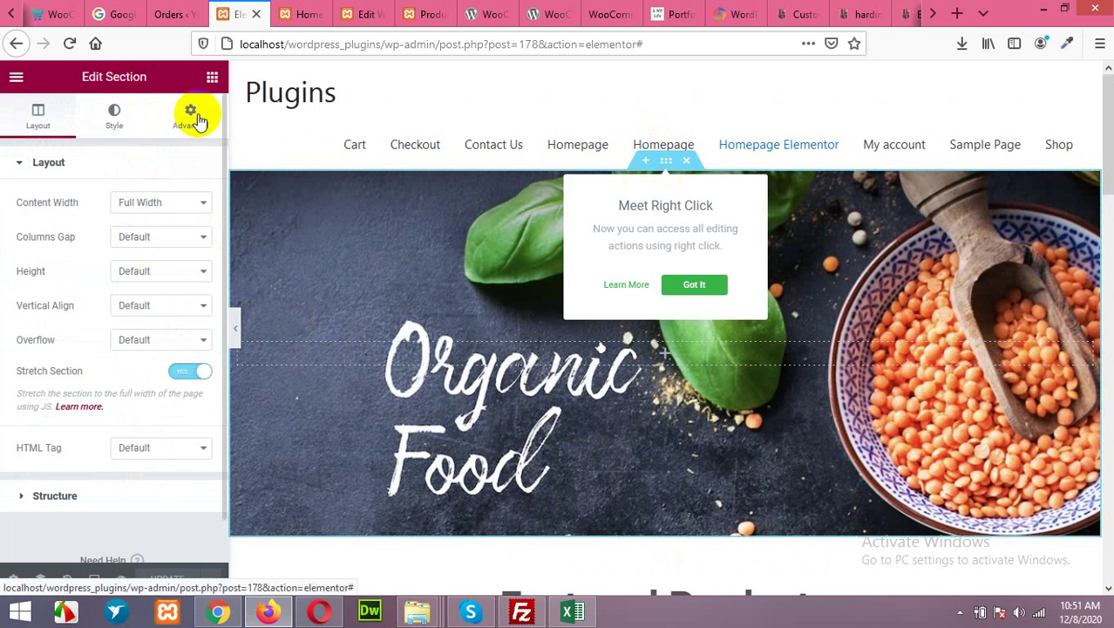
left_click(192, 117)
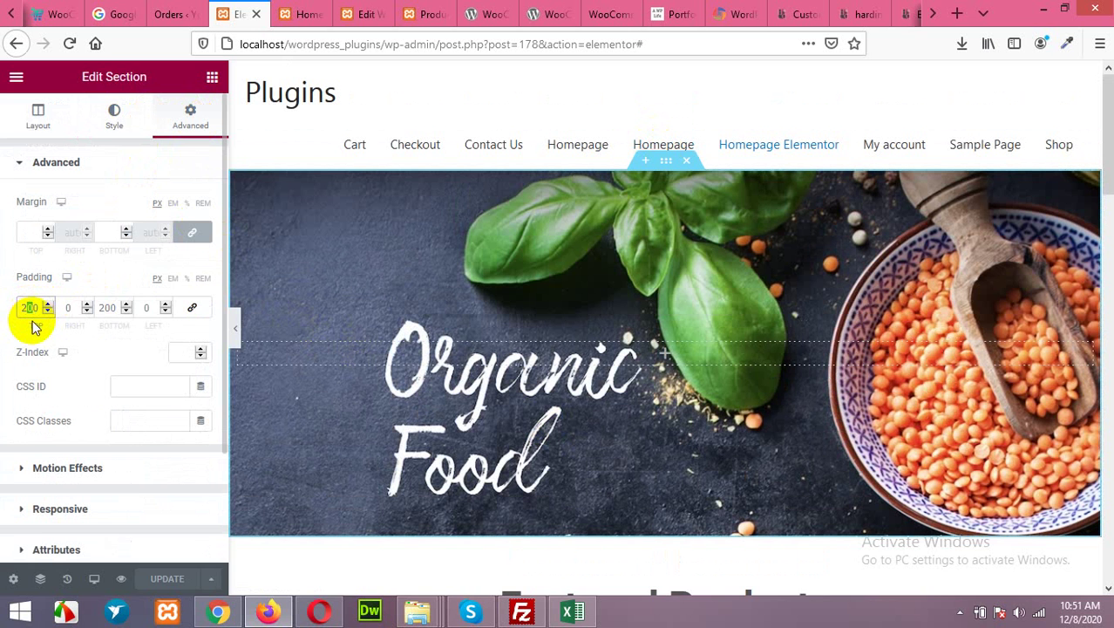
Set the banner's top and bottom padding to 250 and view the result on the live homepage.
type("250")
left_click(107, 307)
type("250")
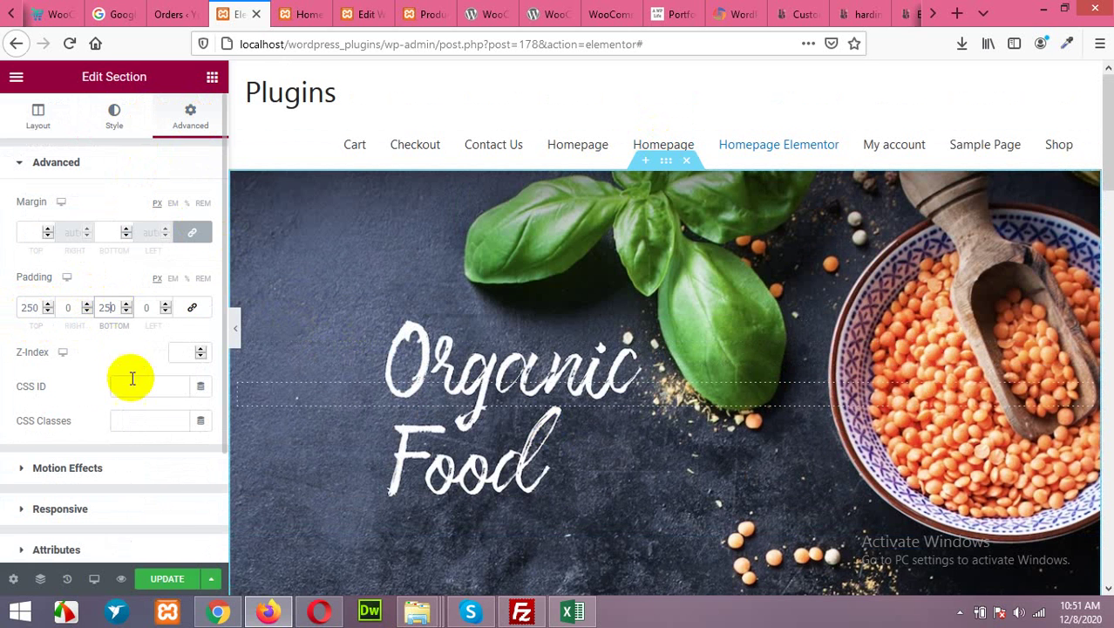
scroll(327, 356, "down", 3)
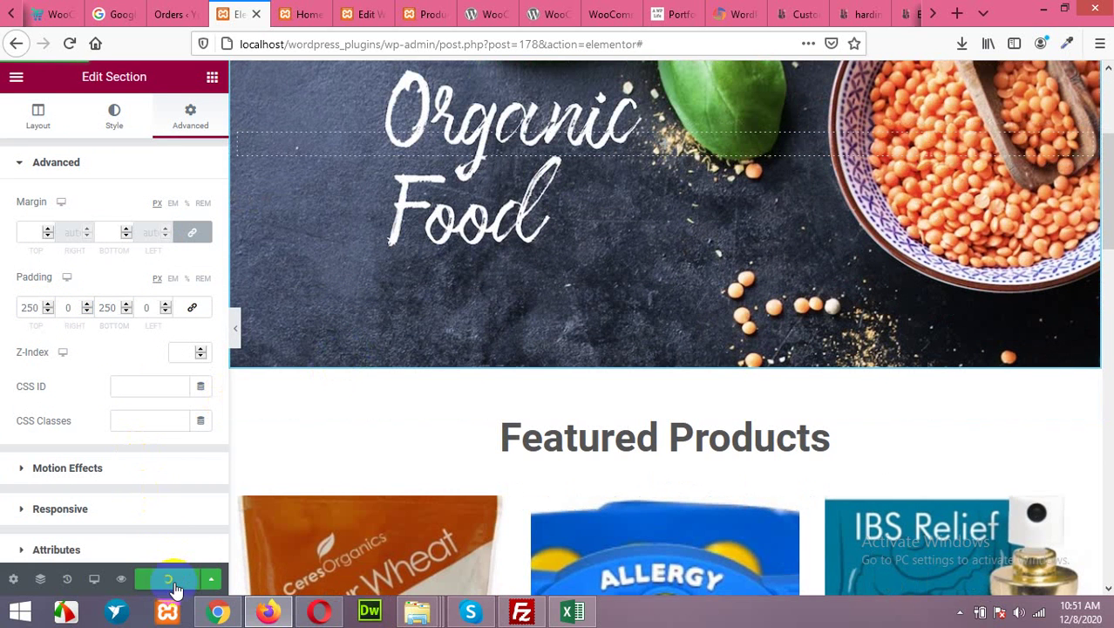
left_click(301, 14)
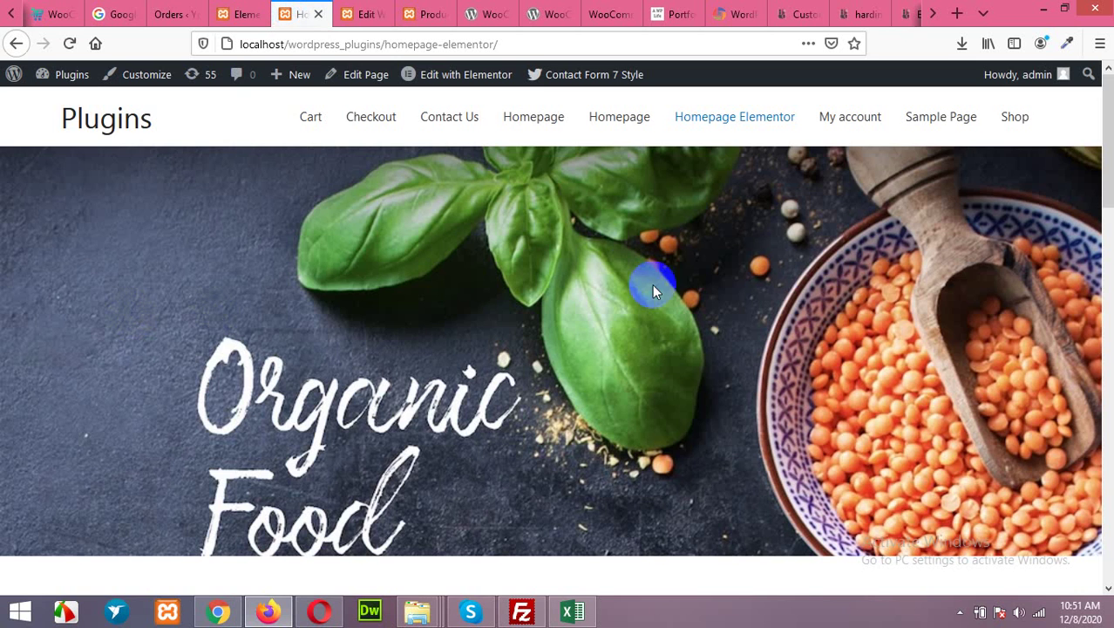
scroll(656, 291, "down", 3)
scroll(651, 353, "up", 3)
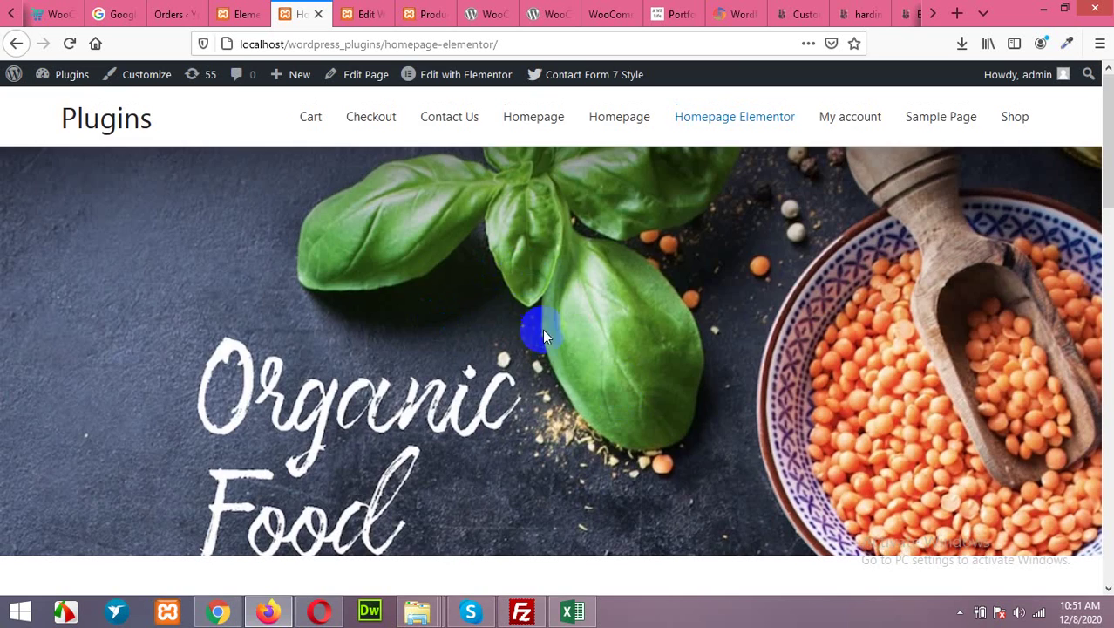
scroll(544, 336, "down", 10)
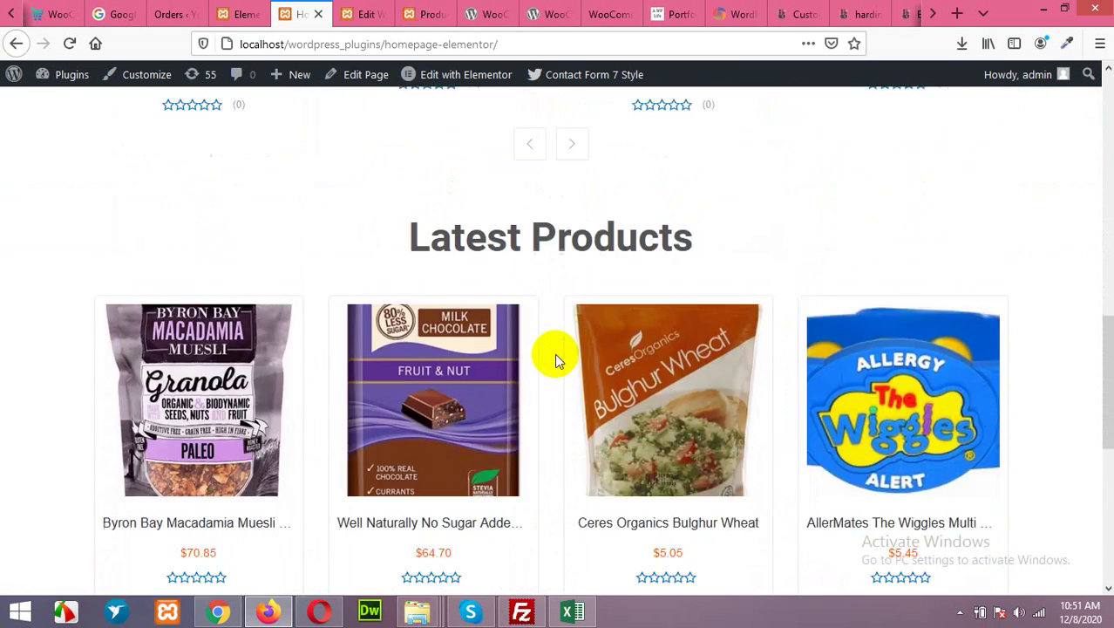
scroll(567, 366, "down", 5)
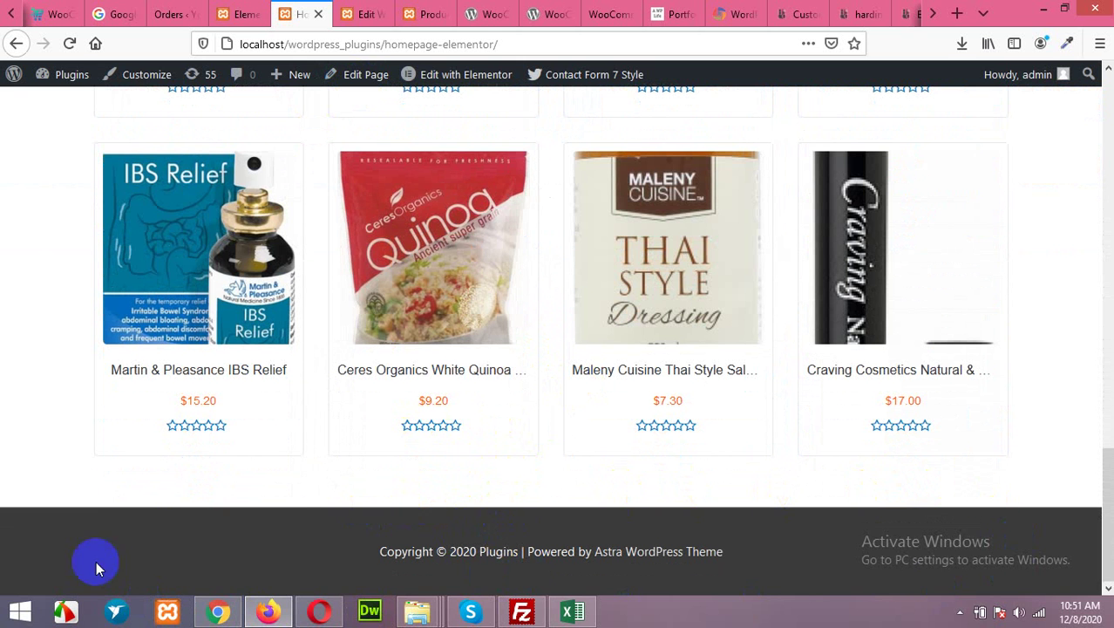
left_click(699, 540)
scroll(619, 505, "up", 8)
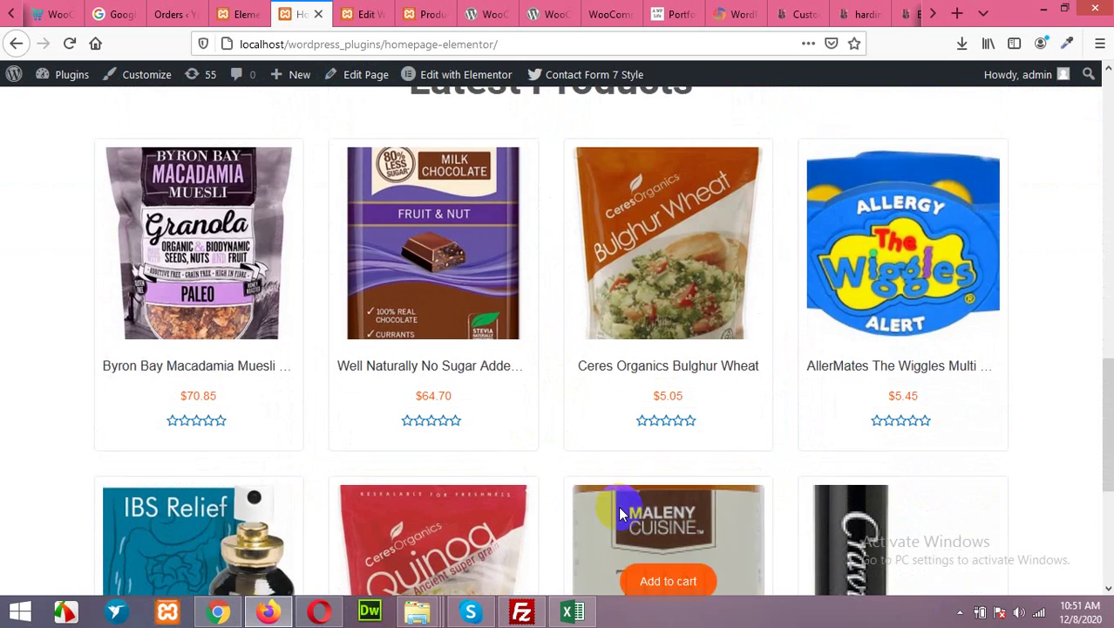
scroll(601, 356, "up", 2)
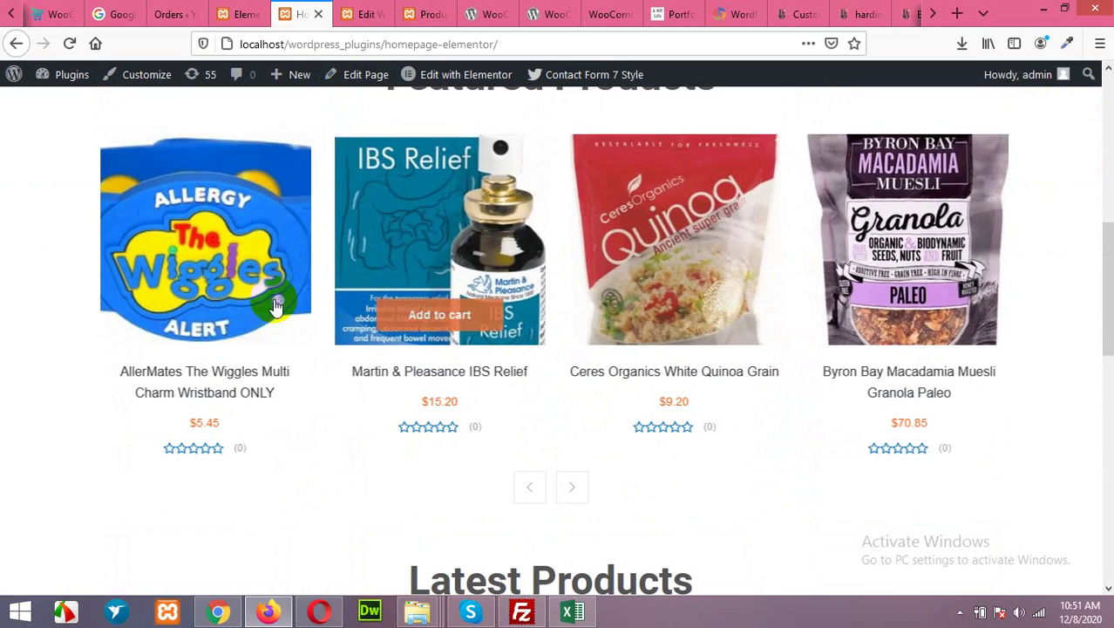
scroll(429, 374, "up", 3)
scroll(436, 369, "down", 3)
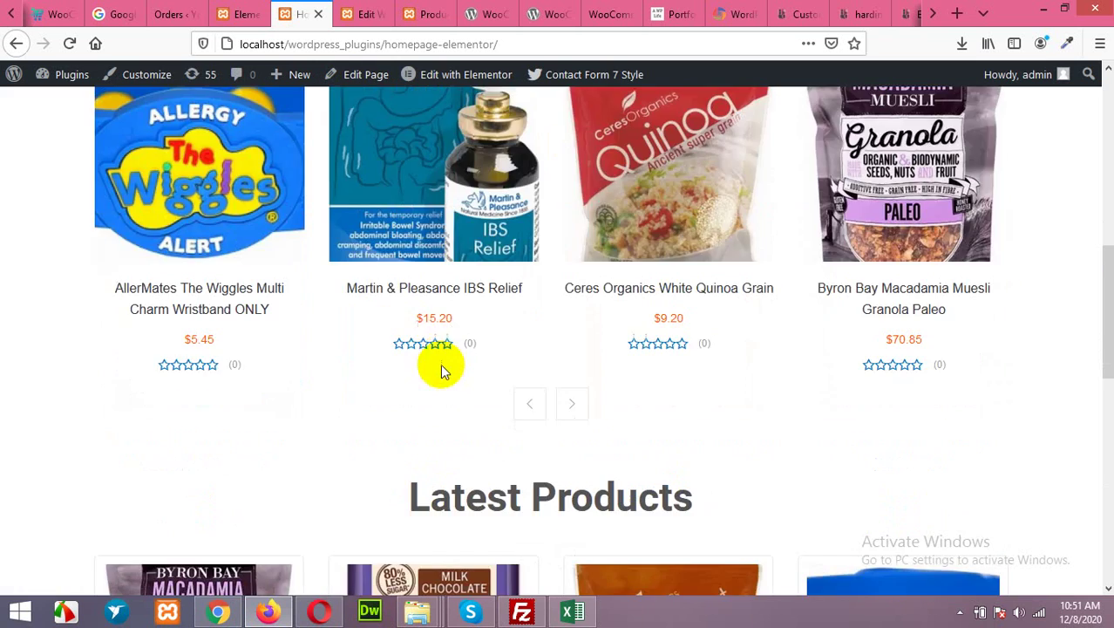
scroll(665, 410, "up", 5)
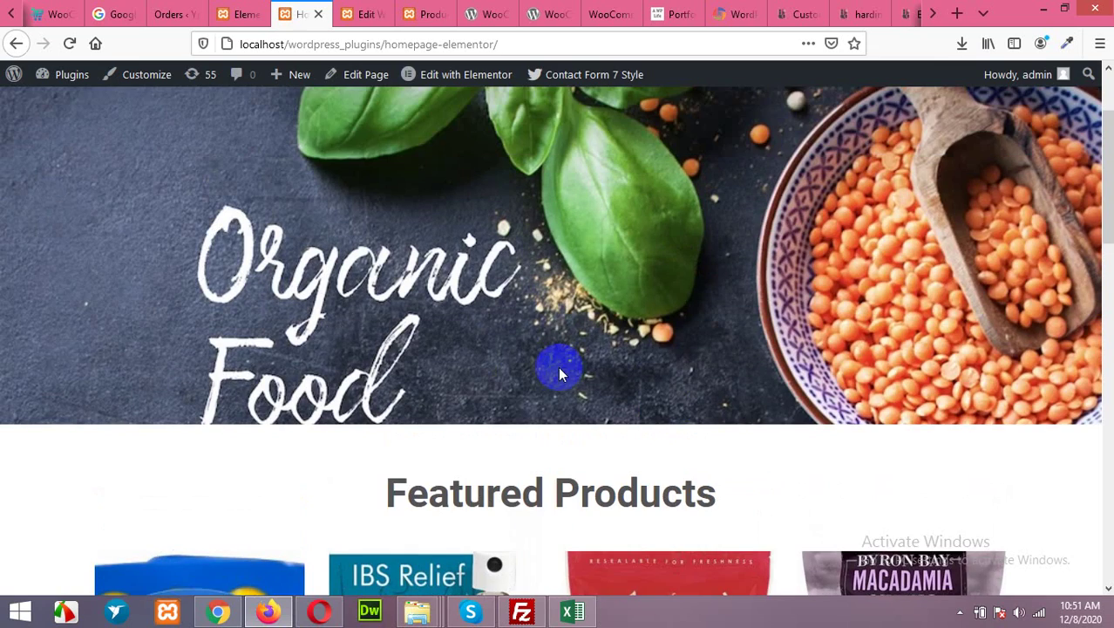